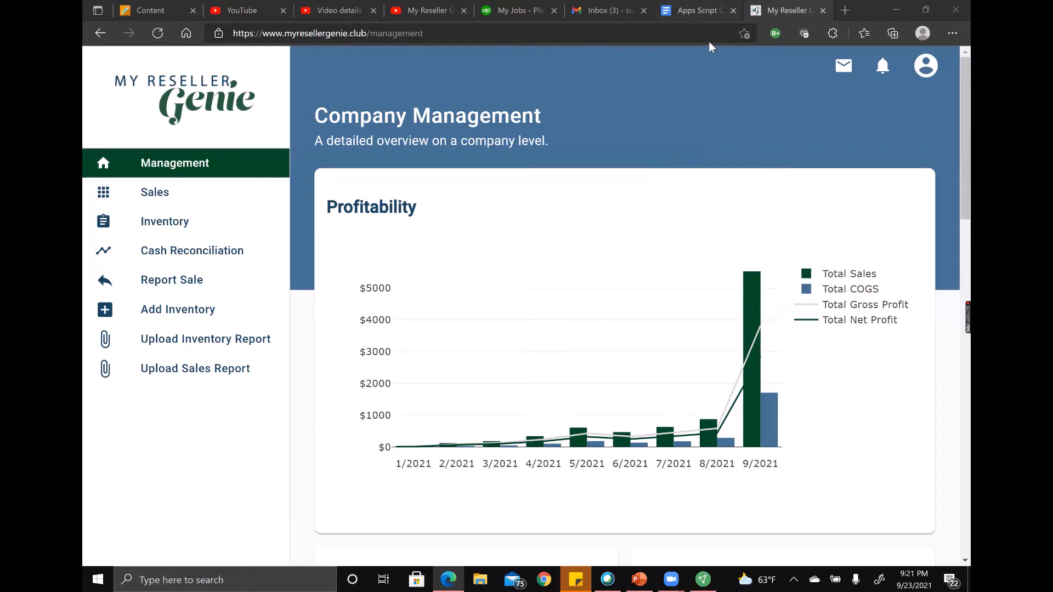
Switch to the Apps Script Code document and select its entire script text for copying.
click(696, 10)
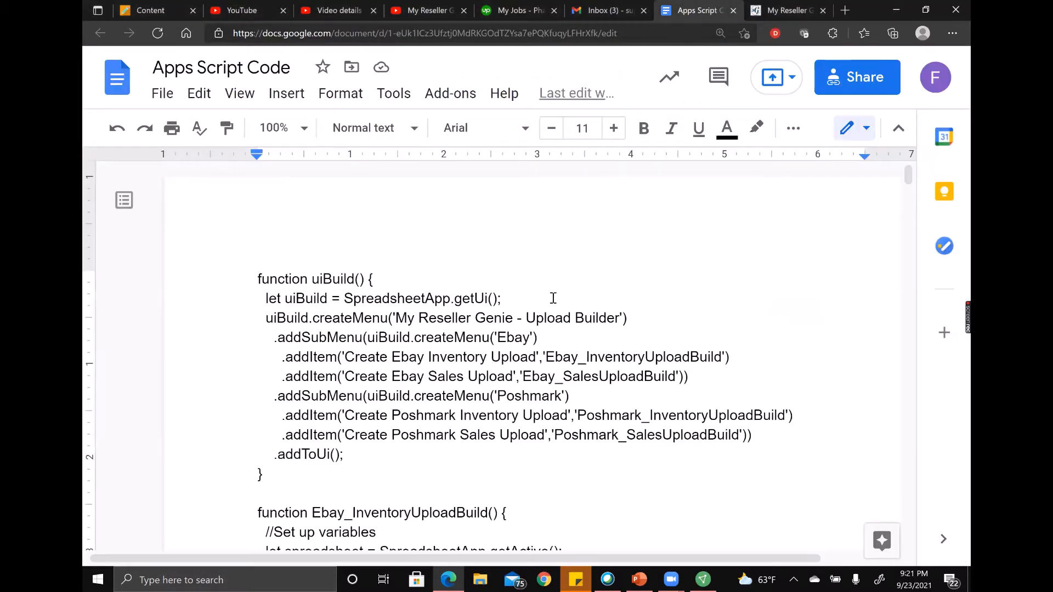
scroll(516, 349, down, 1)
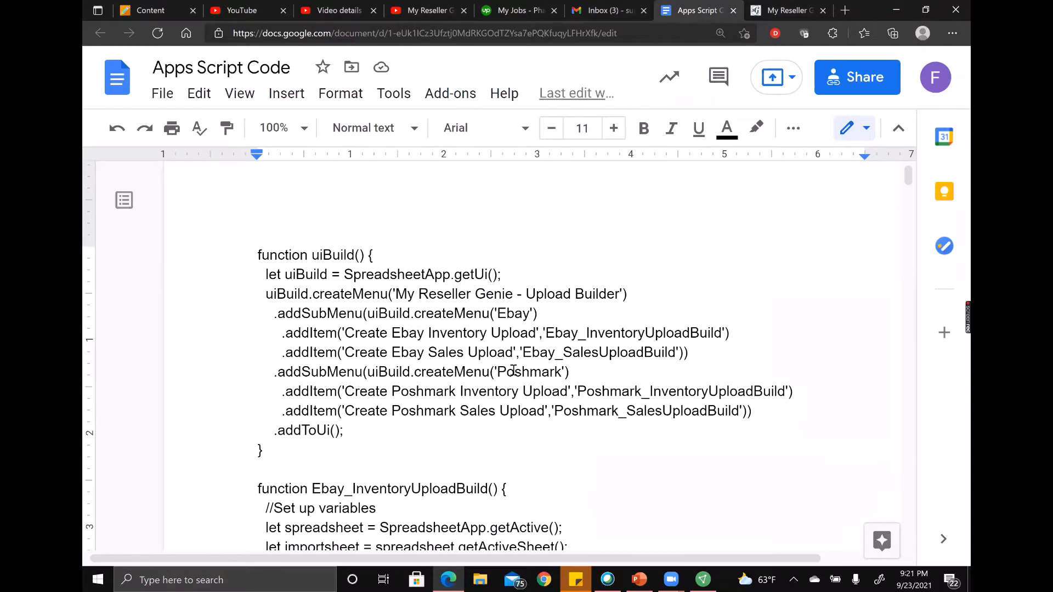
click(608, 374)
key(ctrl+a)
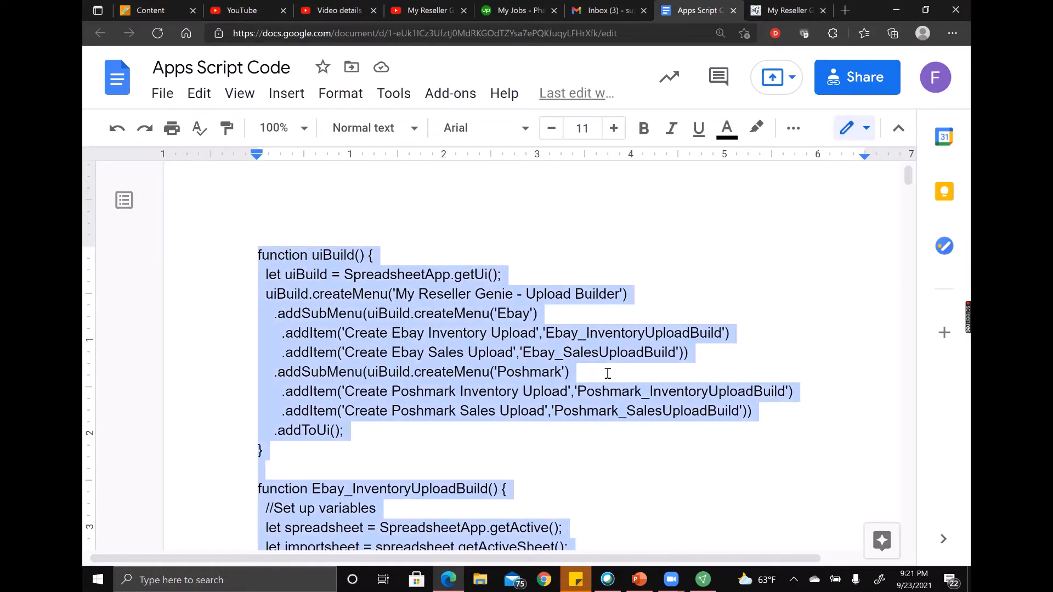
Open Google Sheets from the Gmail account and create a blank spreadsheet.
click(629, 20)
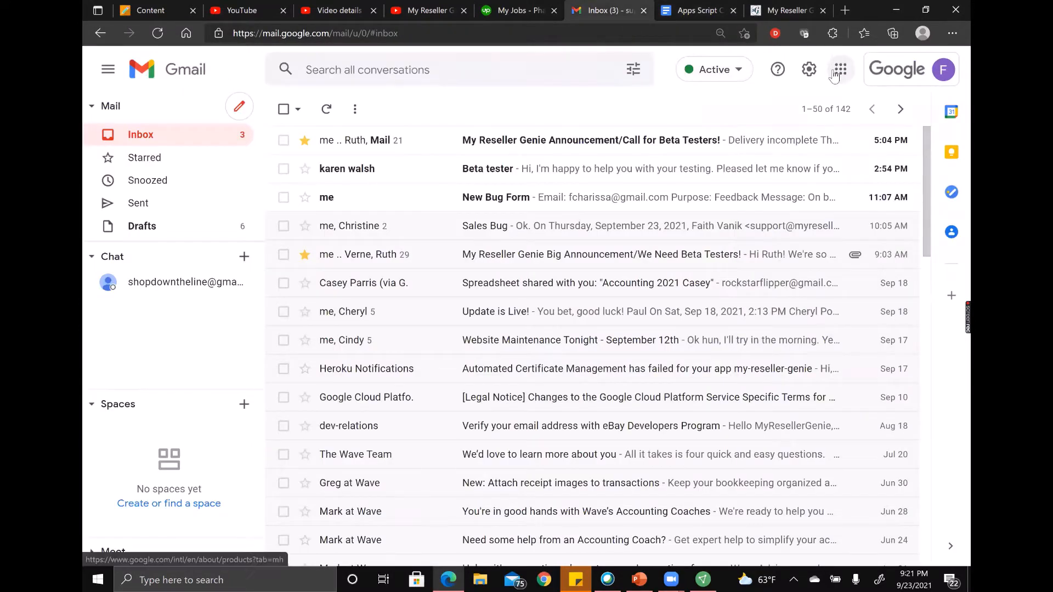
click(836, 71)
click(925, 208)
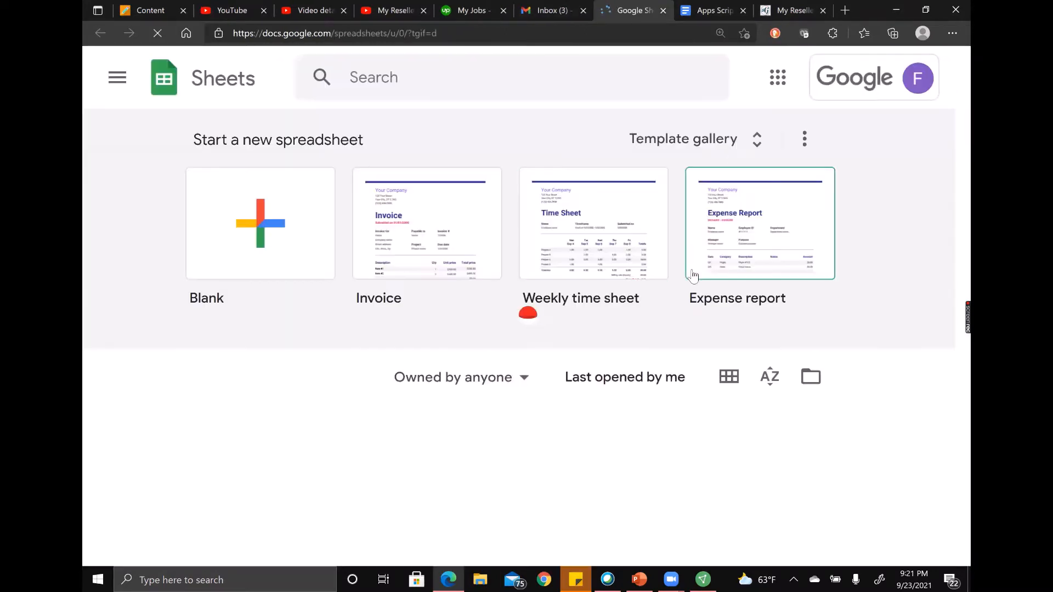
click(268, 244)
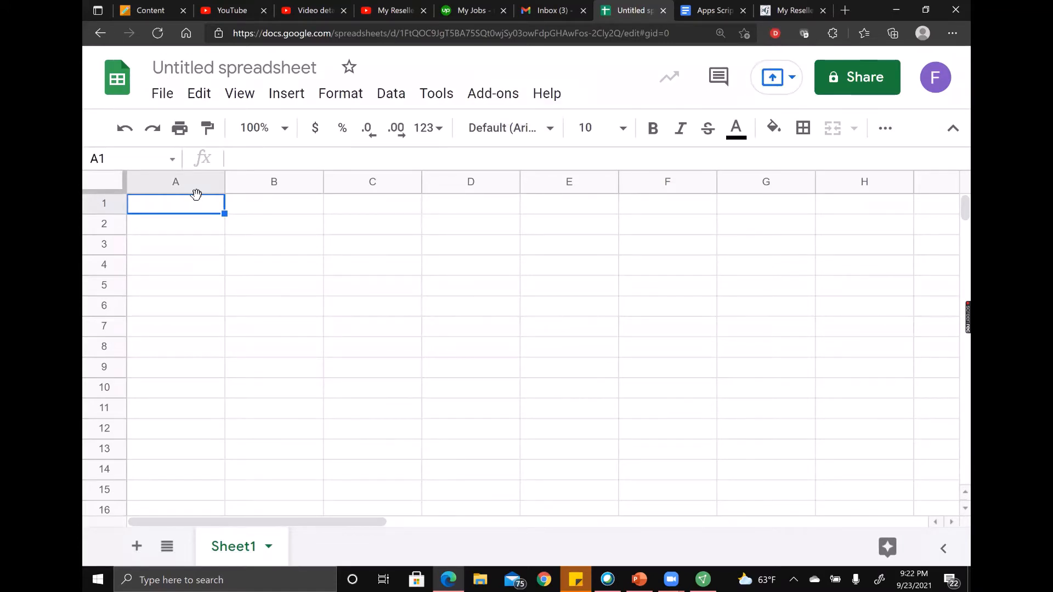
Open the spreadsheet's script editor and replace the default myFunction code in Code.gs with the copied script.
click(438, 94)
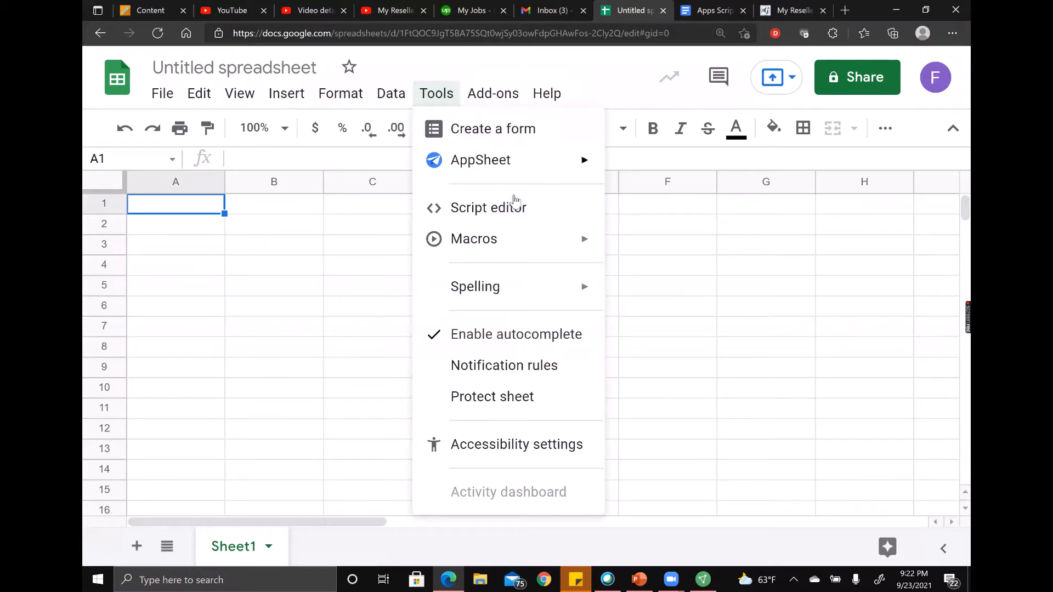
click(486, 214)
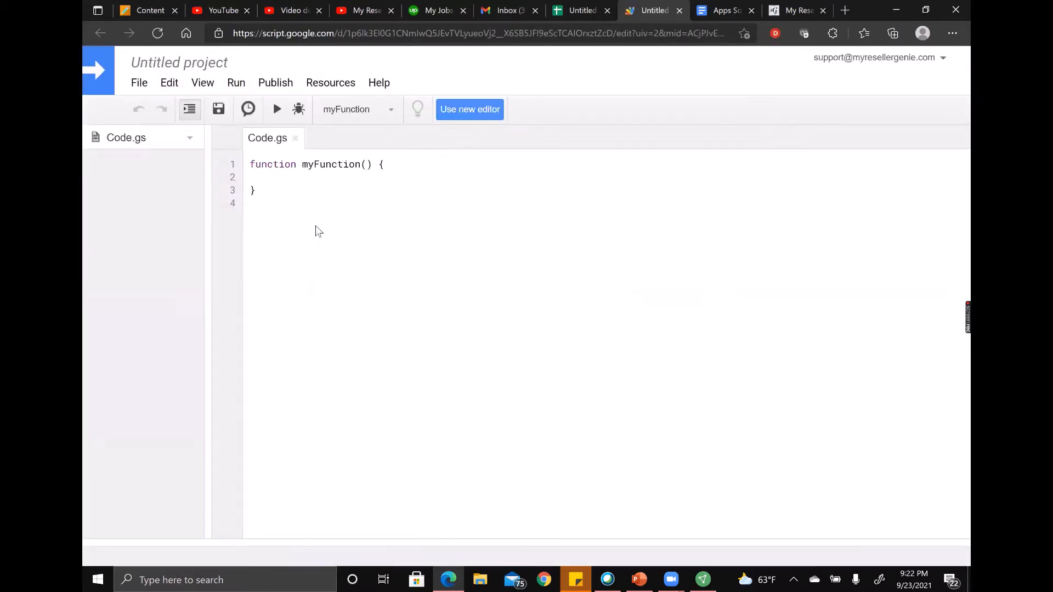
click(296, 207)
key(ctrl+Home)
key(ctrl+a)
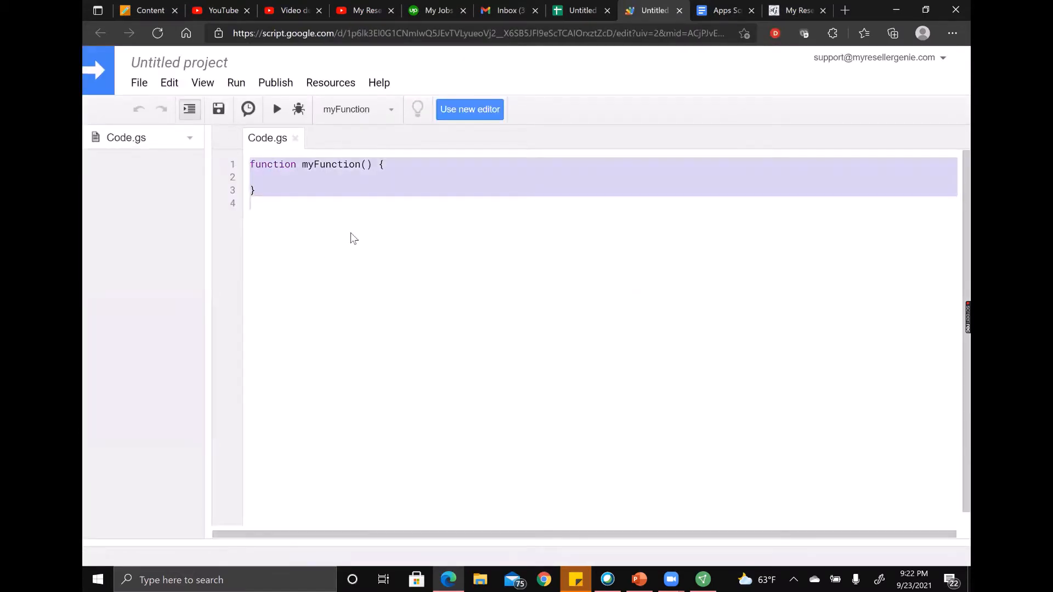
key(BackSpace)
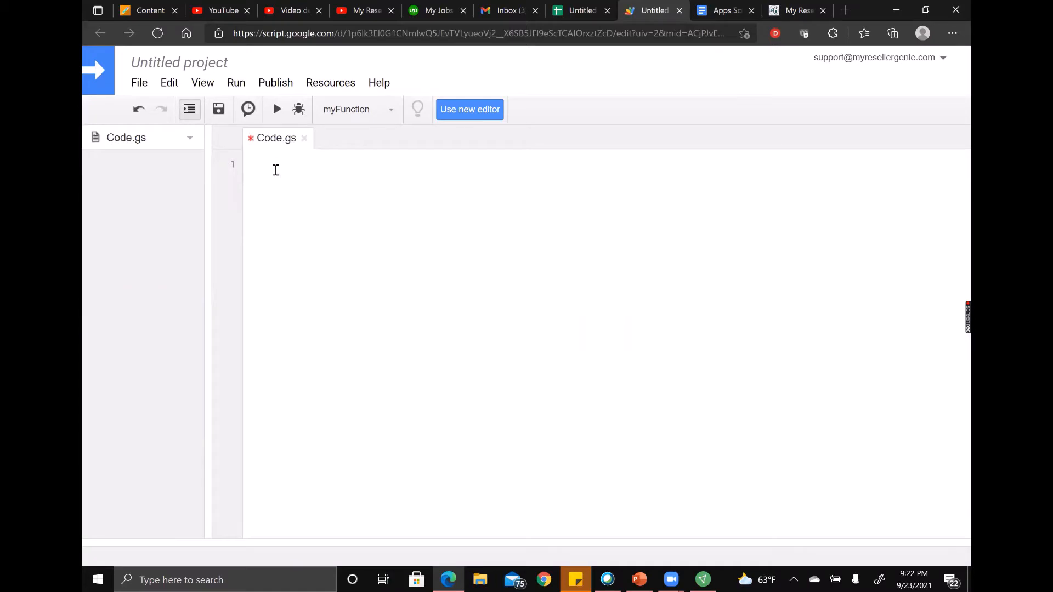
key(ctrl+v)
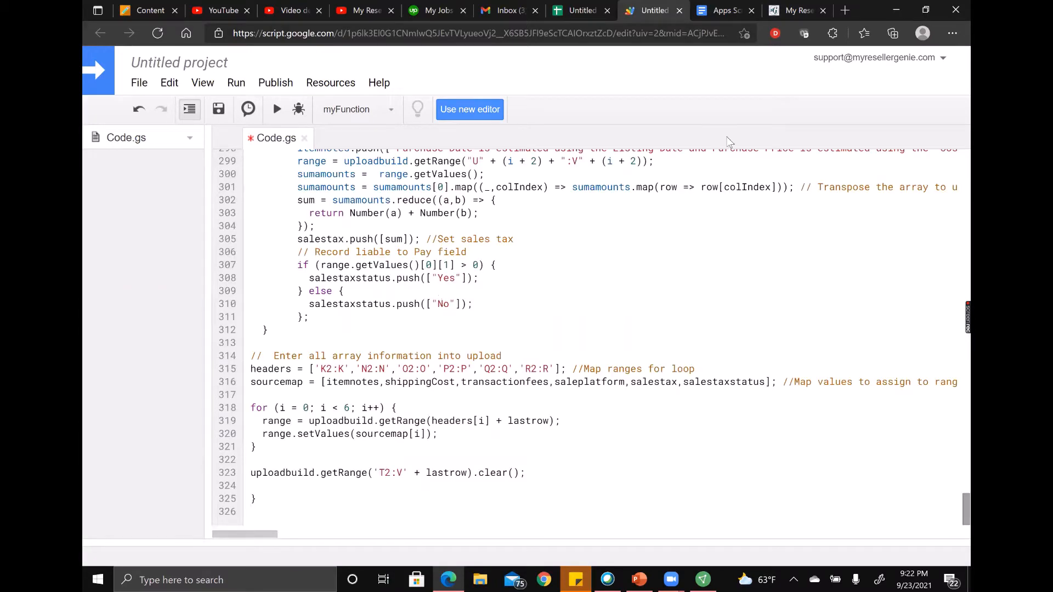
key(ctrl+Tab)
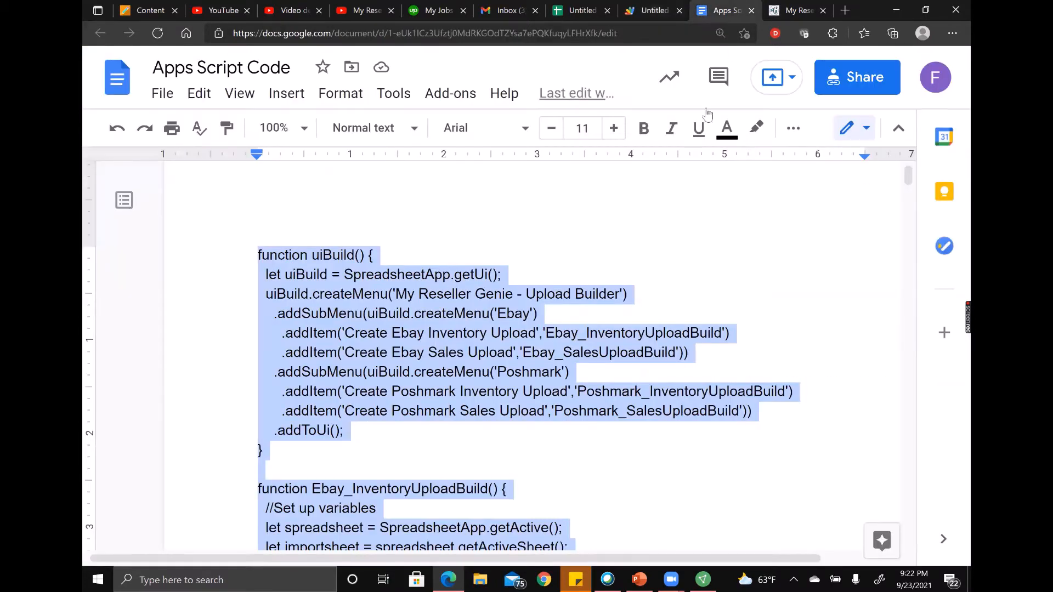
click(654, 17)
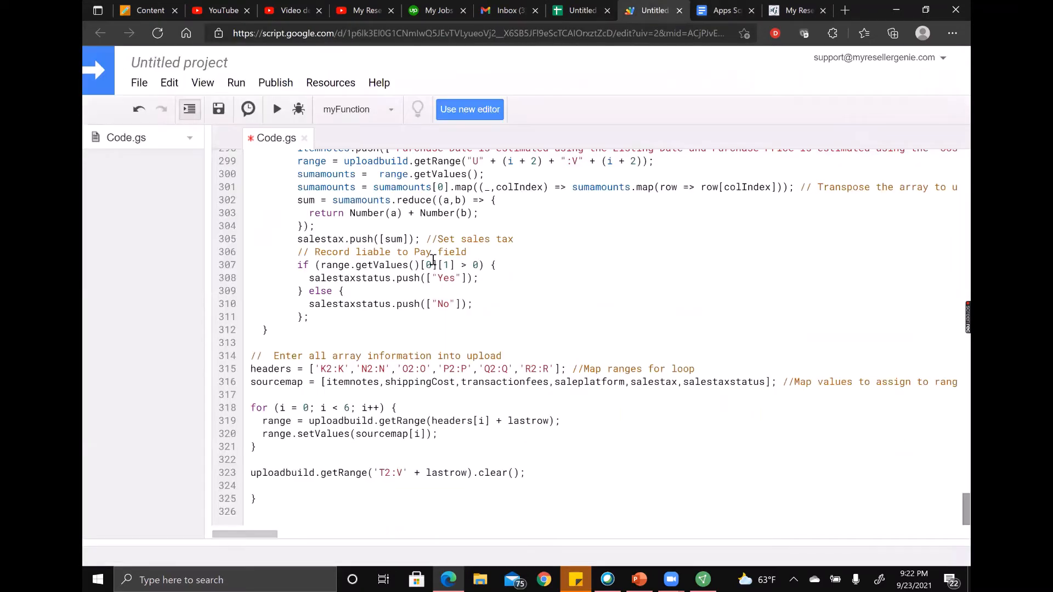
Rename the untitled script project as MRG Import.
scroll(433, 260, up, 6)
click(204, 63)
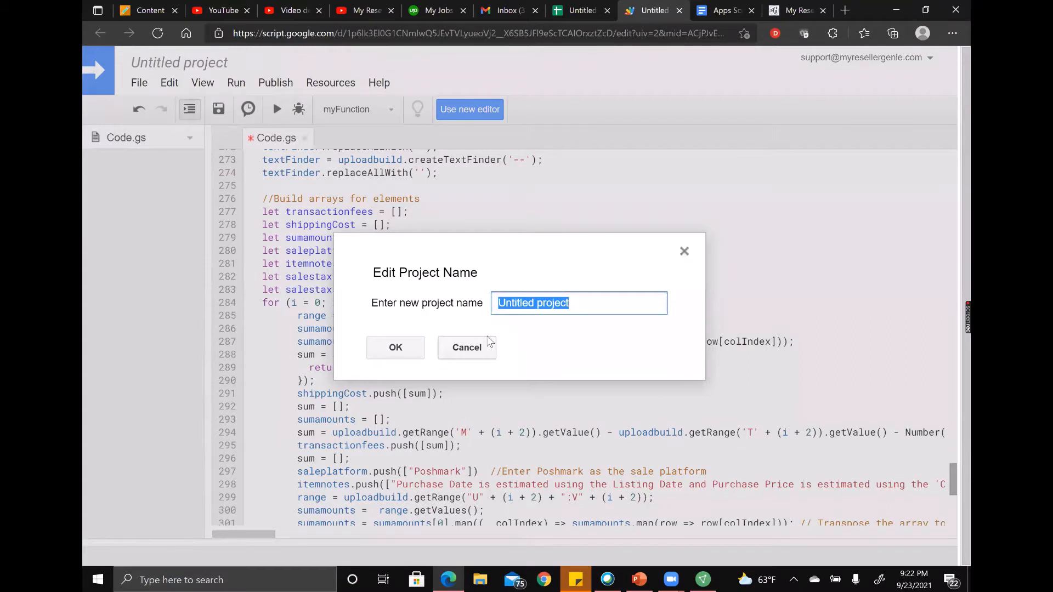
text(MRG Import)
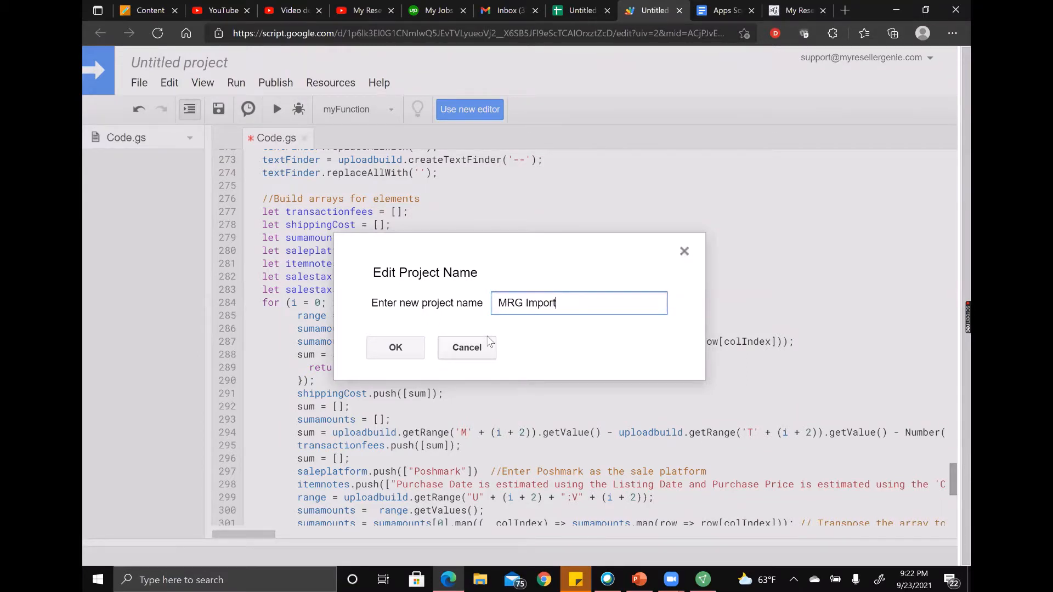
click(395, 348)
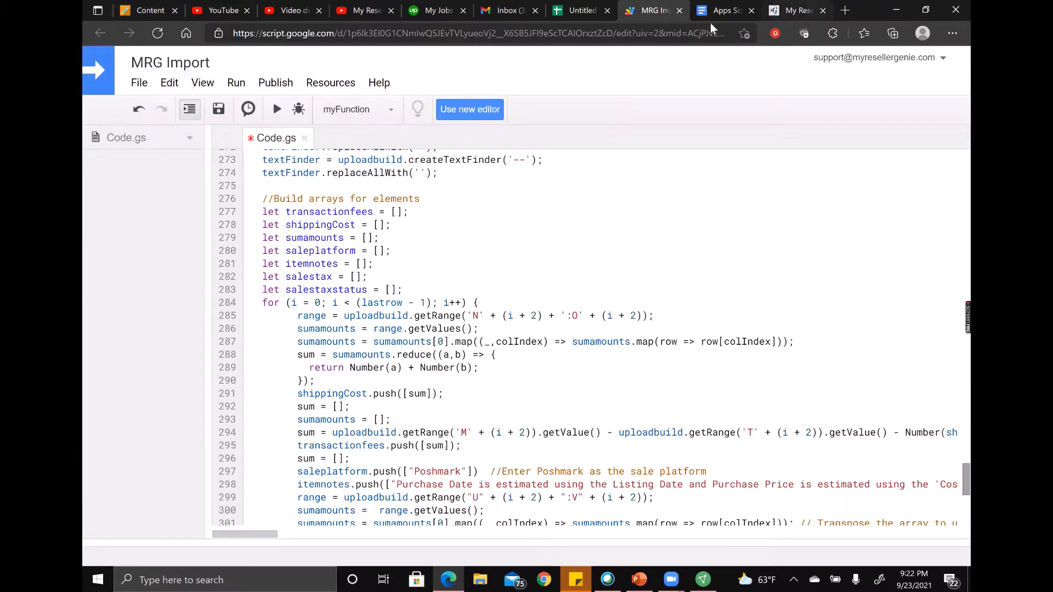
Save the MRG Import script and close the script editor to return to the untitled spreadsheet.
click(679, 11)
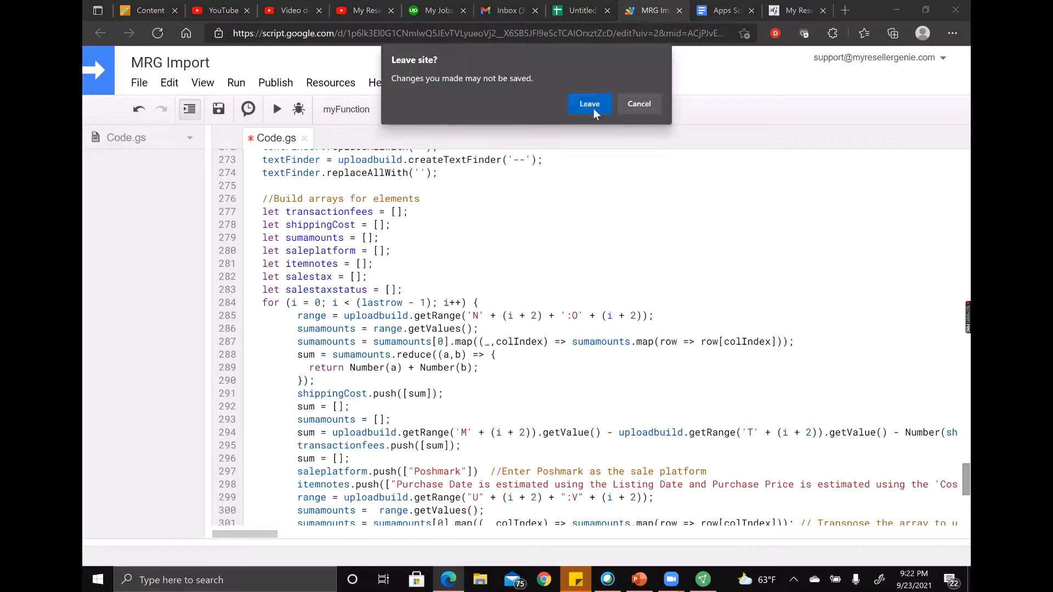
click(654, 109)
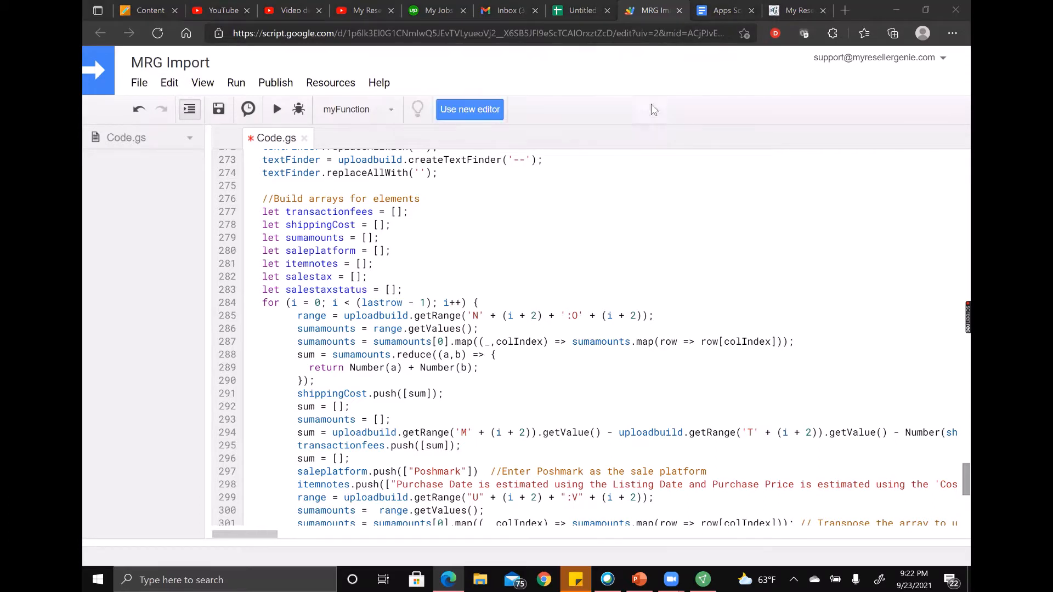
click(219, 108)
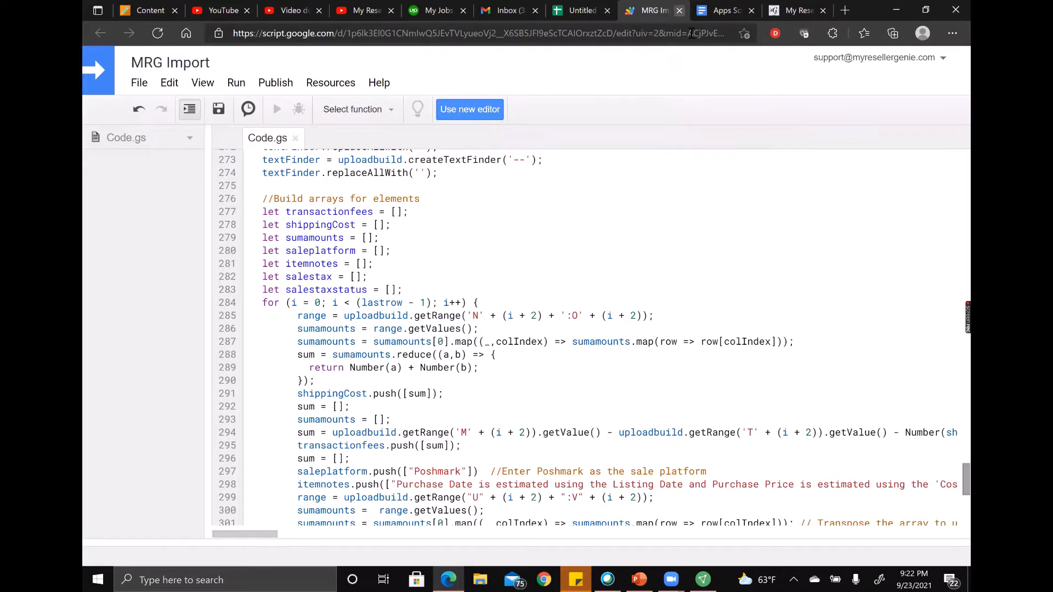
click(679, 10)
click(600, 20)
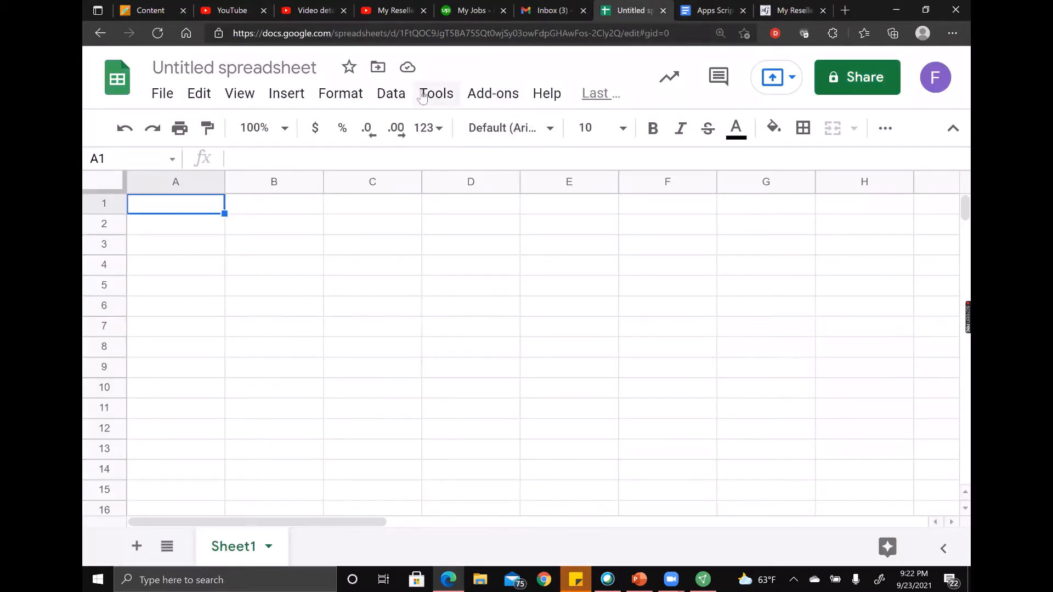
click(444, 97)
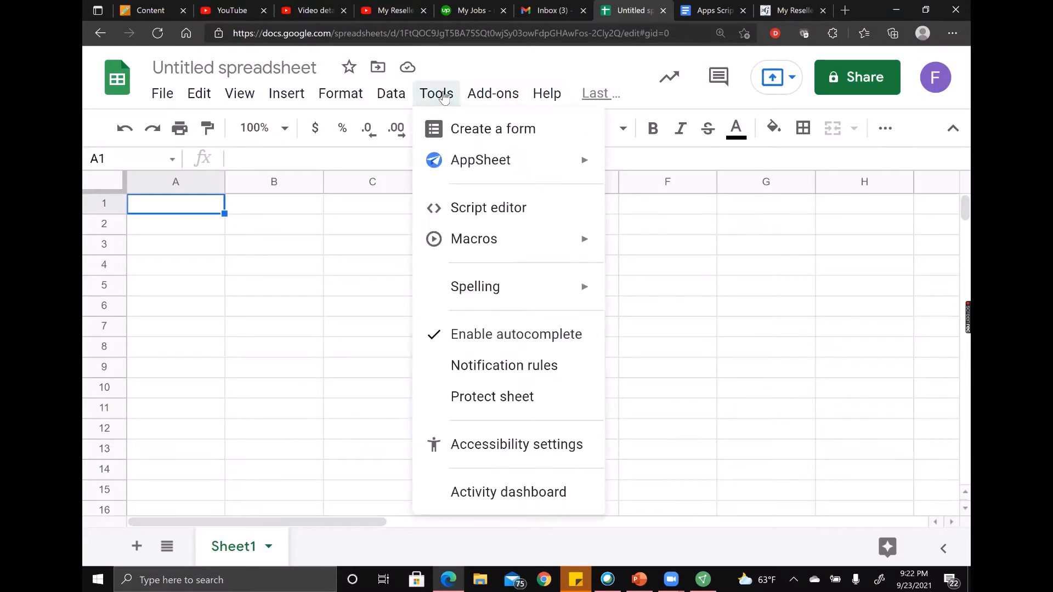
mouse_move(506, 246)
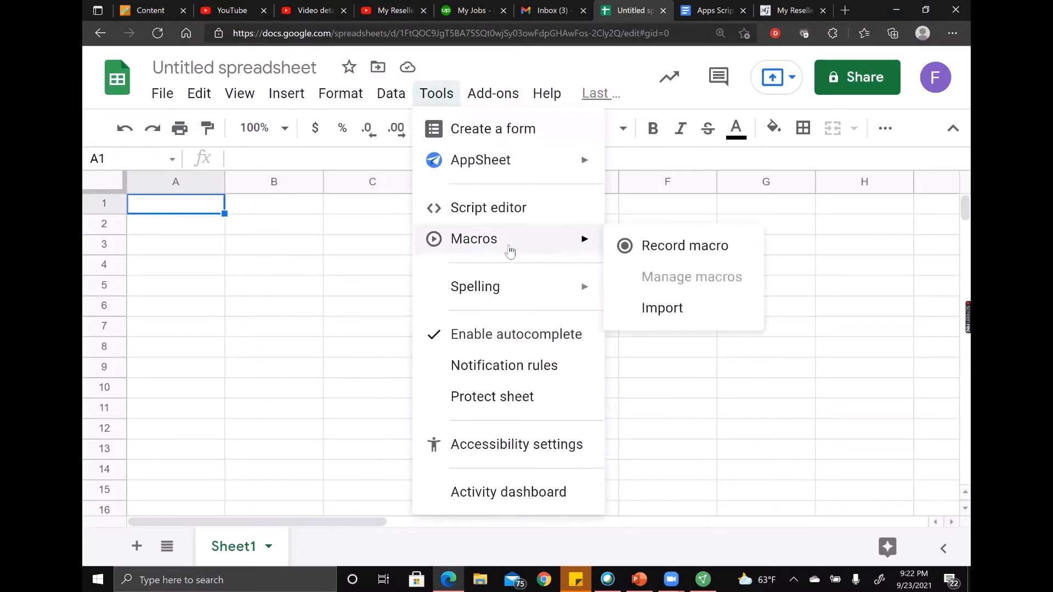
click(662, 317)
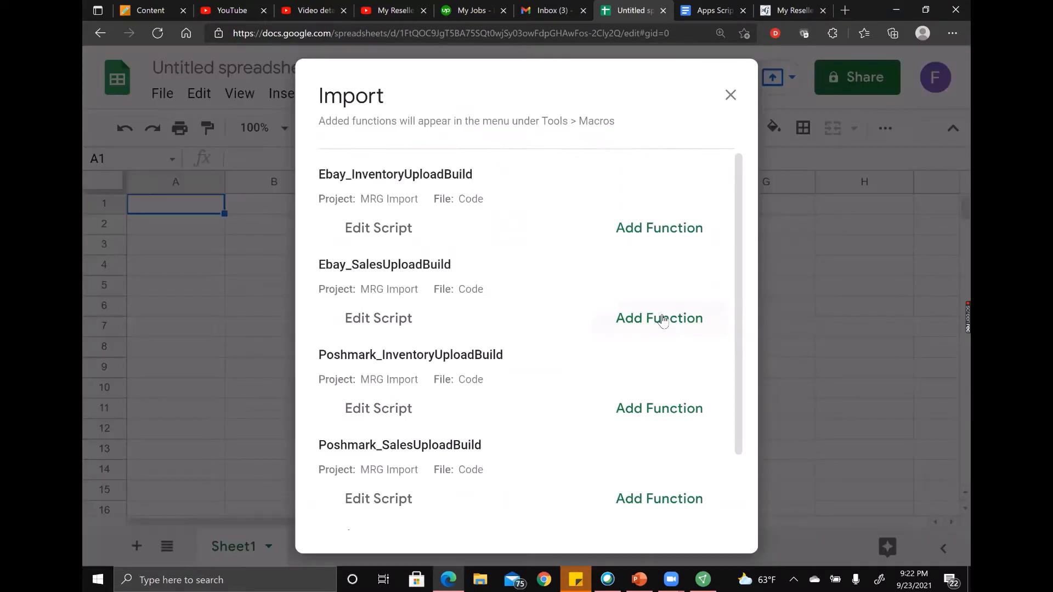
click(728, 95)
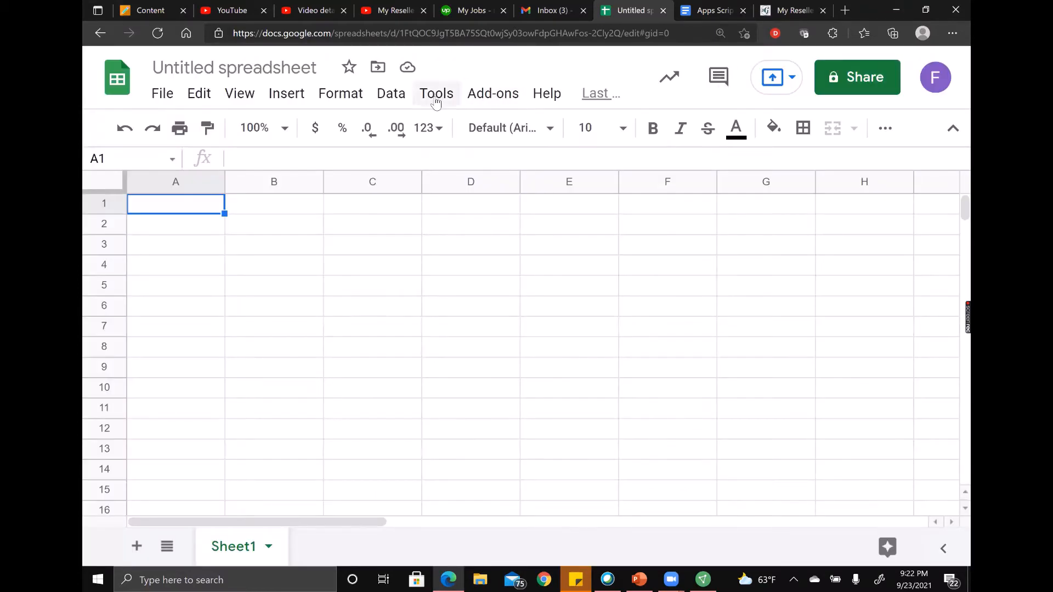
Import Ebay_InventoryUploadBuild, Ebay_SalesUploadBuild, Poshmark_InventoryUploadBuild, Poshmark_SalesUploadBuild and uiBuild as macros in the spreadsheet.
click(436, 98)
mouse_move(517, 240)
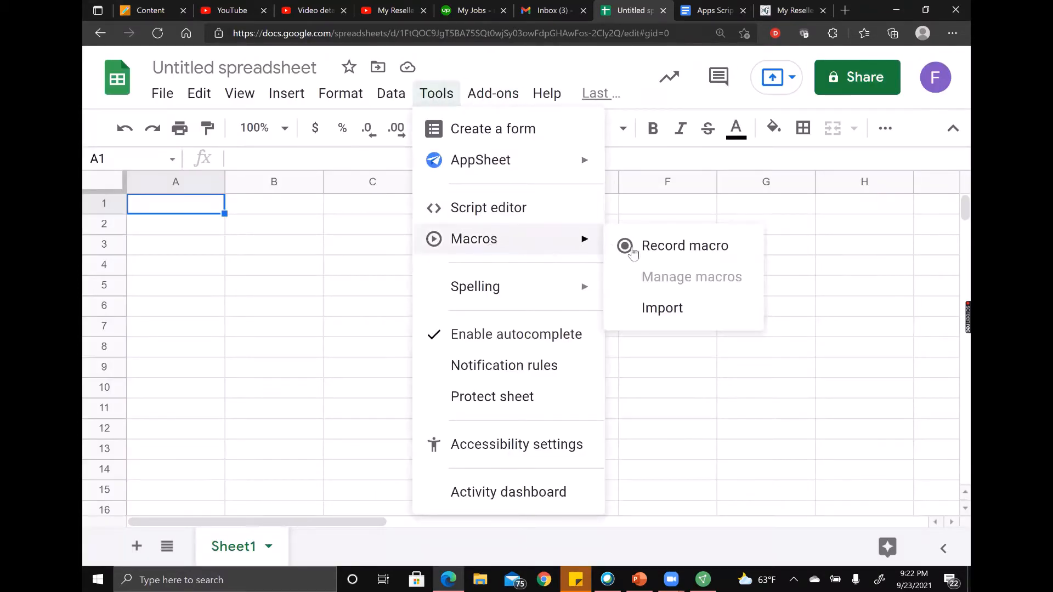
click(654, 309)
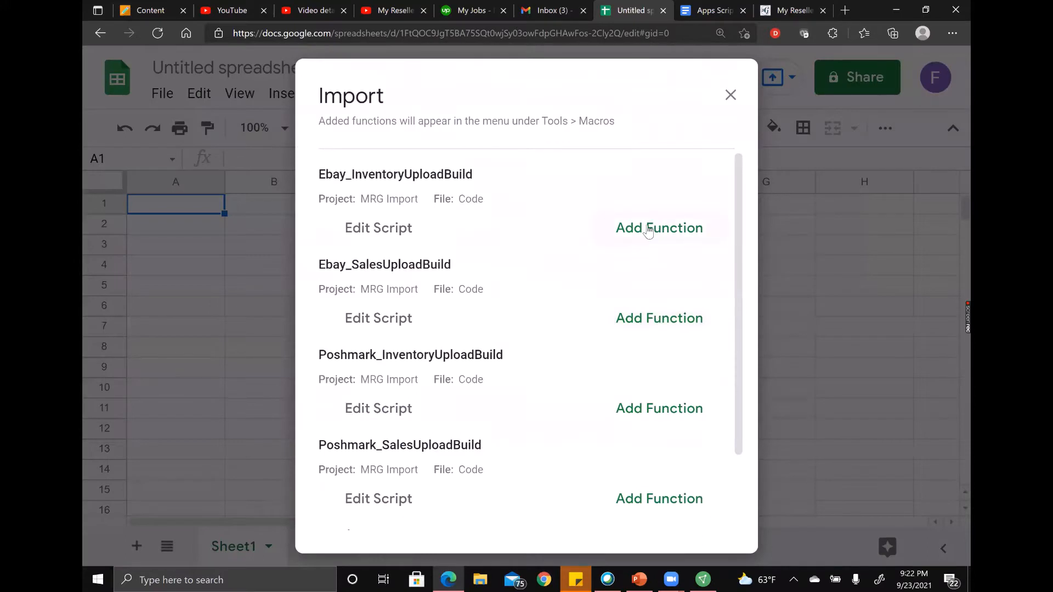
click(648, 231)
click(653, 322)
scroll(655, 324, down, 2)
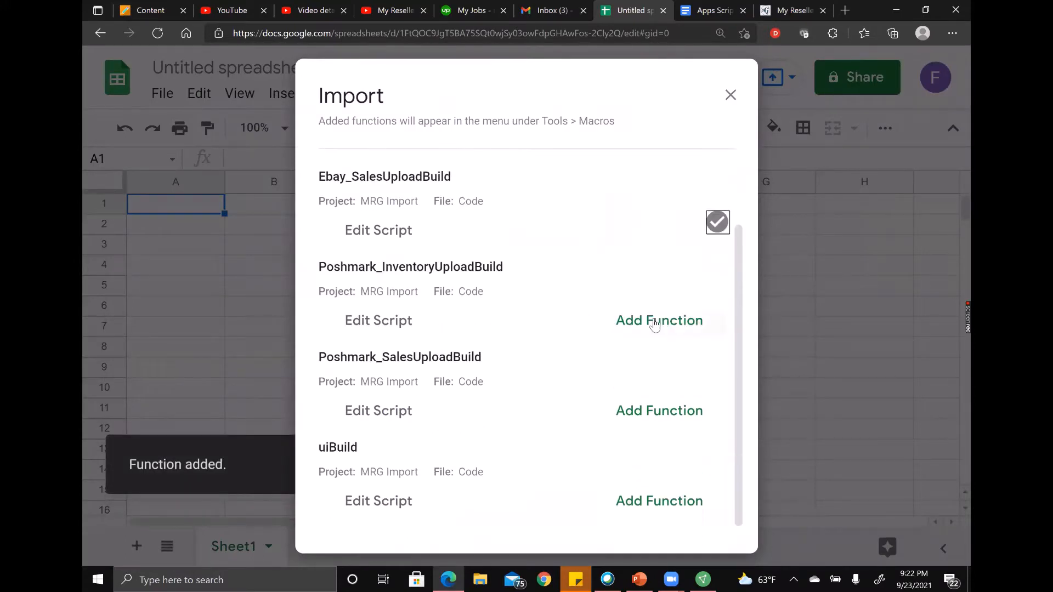
click(655, 322)
click(656, 421)
click(667, 491)
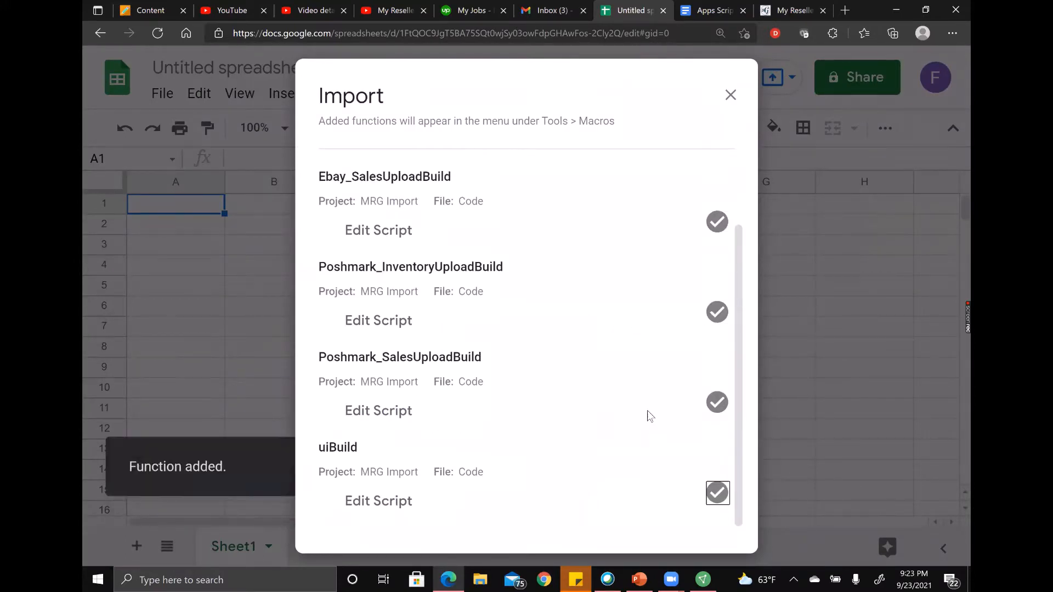
click(731, 95)
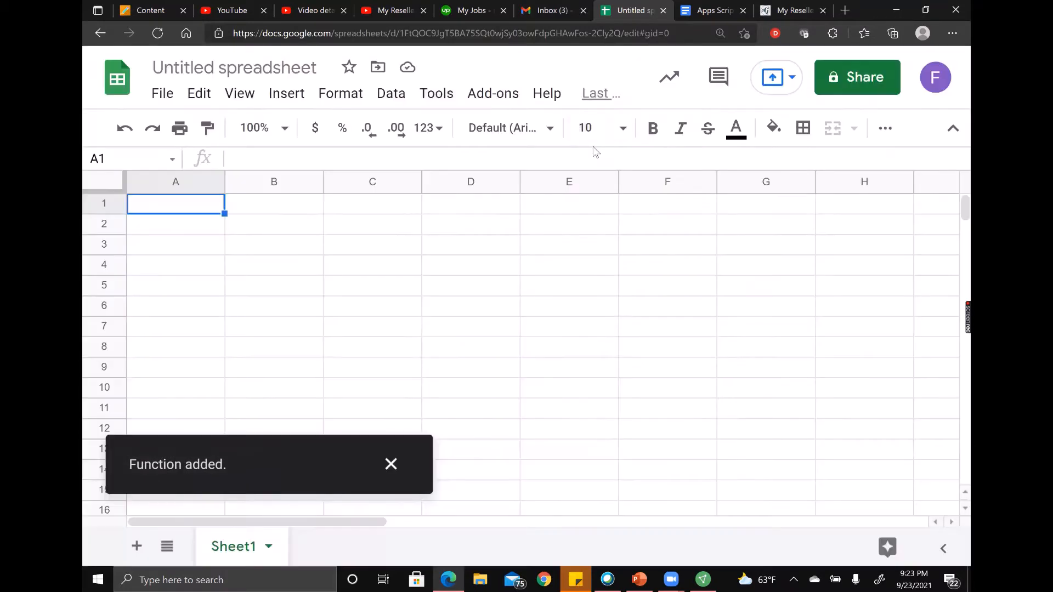
Run the uiBuild macro and authorize MRG Import to access Google Sheets spreadsheets with the existing company account.
click(437, 94)
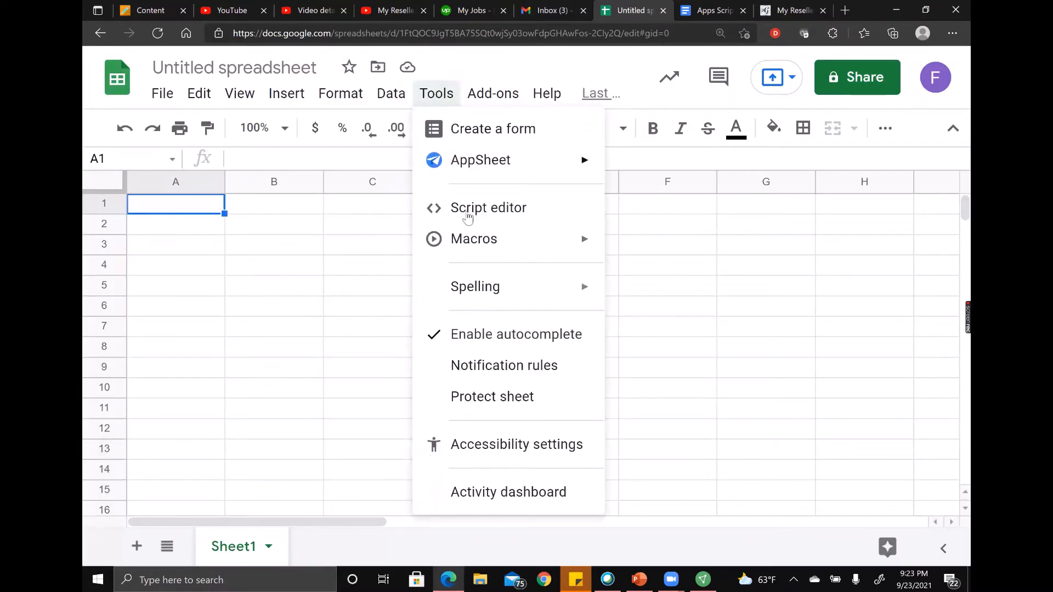
mouse_move(482, 242)
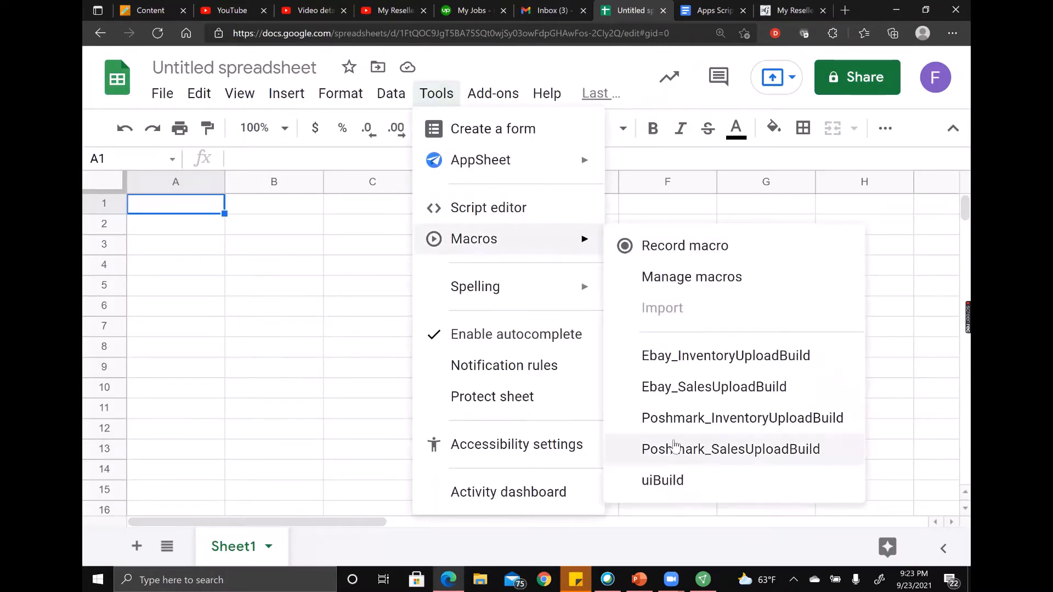
click(675, 481)
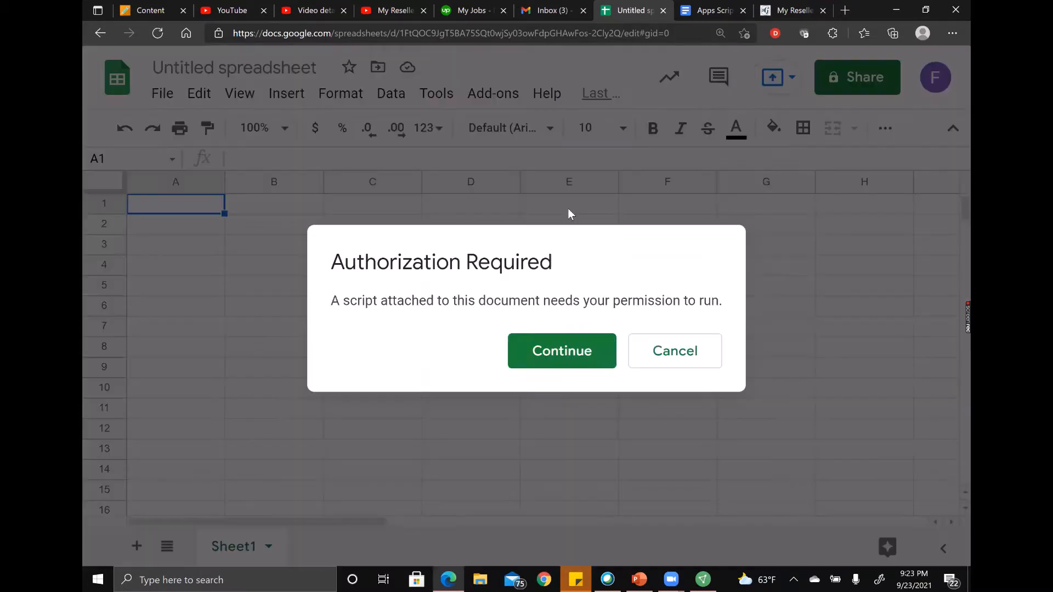
click(562, 351)
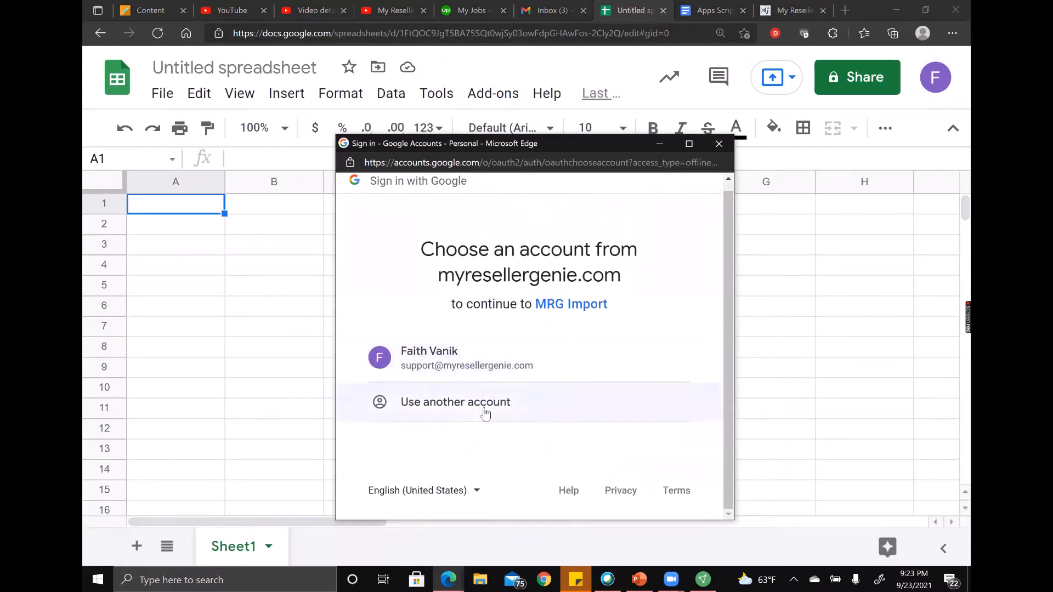
click(454, 362)
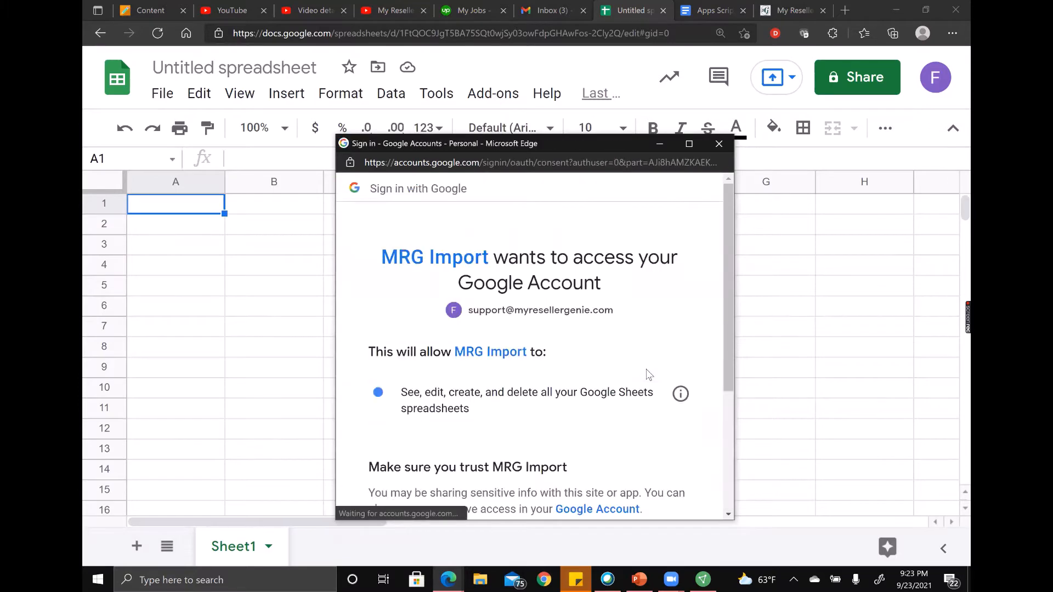
scroll(569, 333, down, 4)
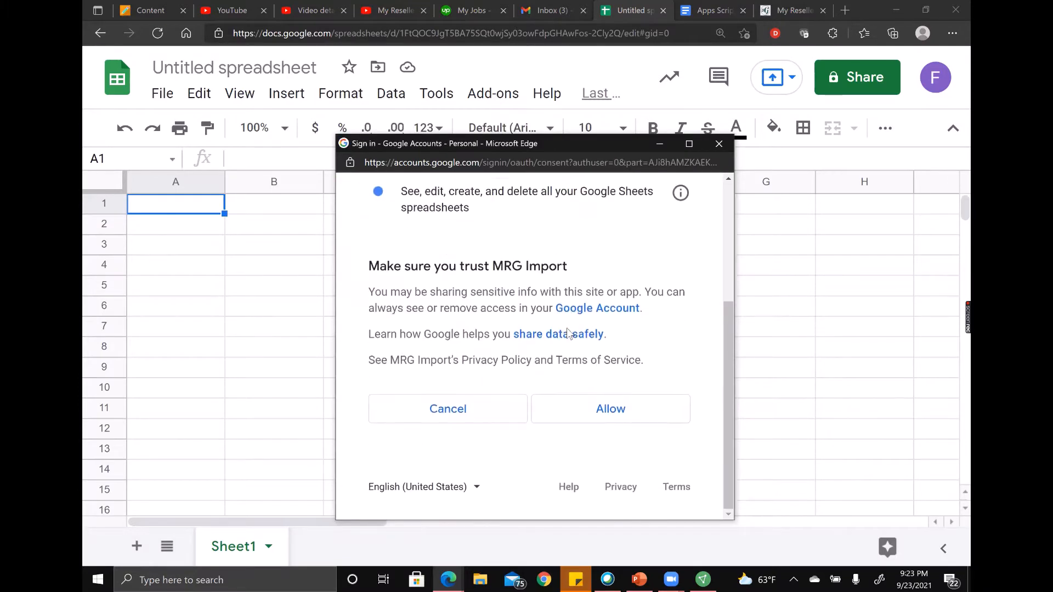
click(586, 416)
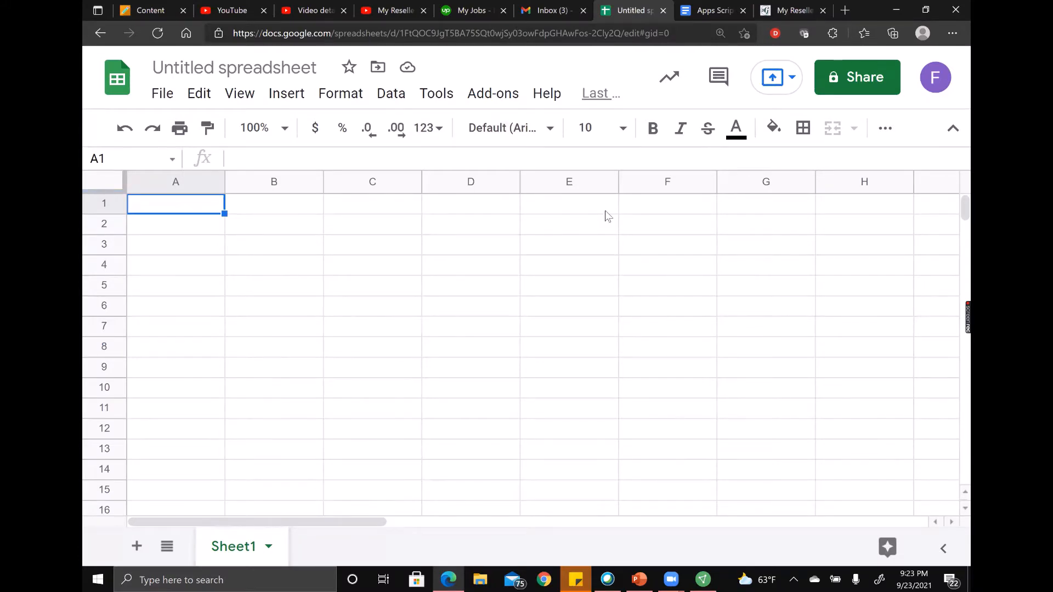
Switch to Gmail and download the eBay orders report and listings_092221.csv attached to the newest draft without a subject.
click(546, 21)
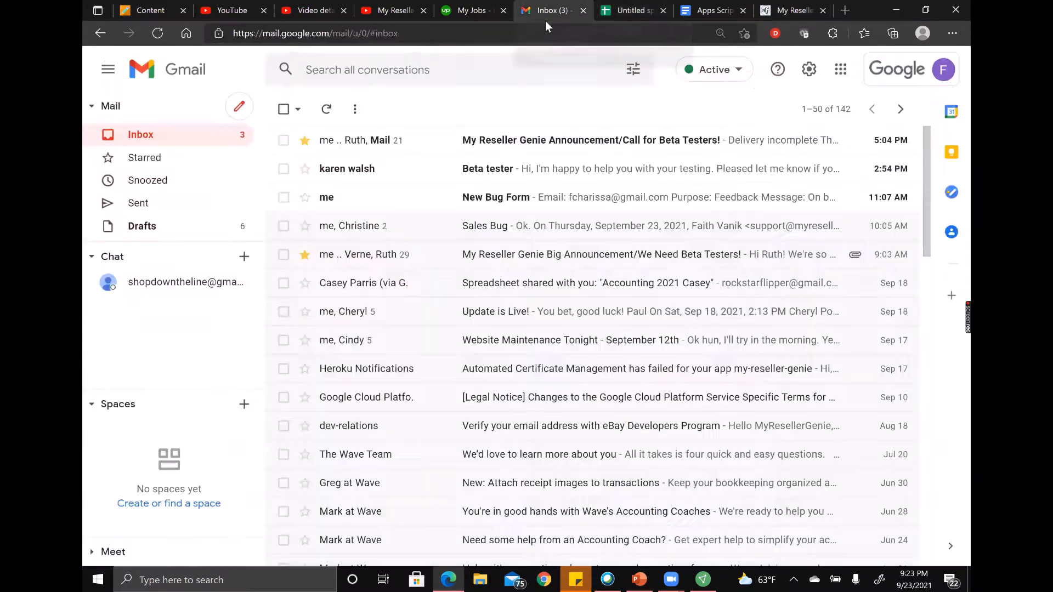
click(162, 227)
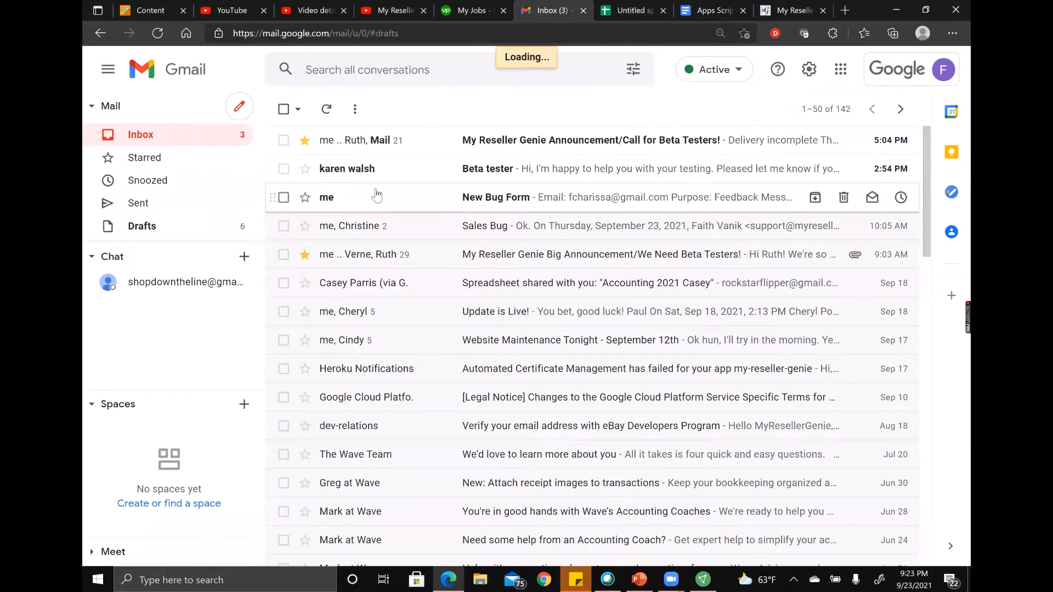
click(382, 141)
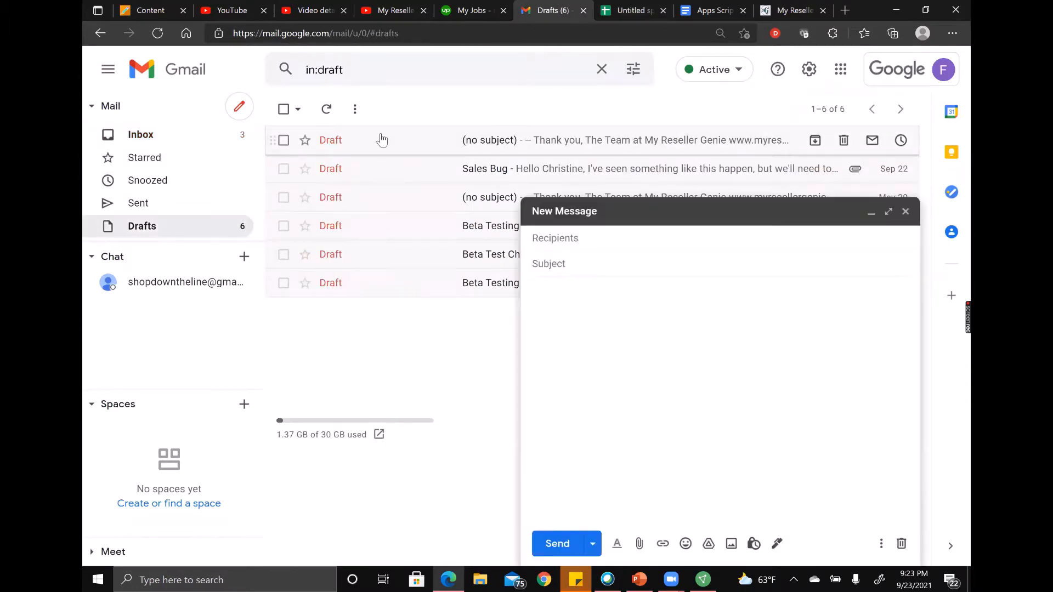
click(658, 446)
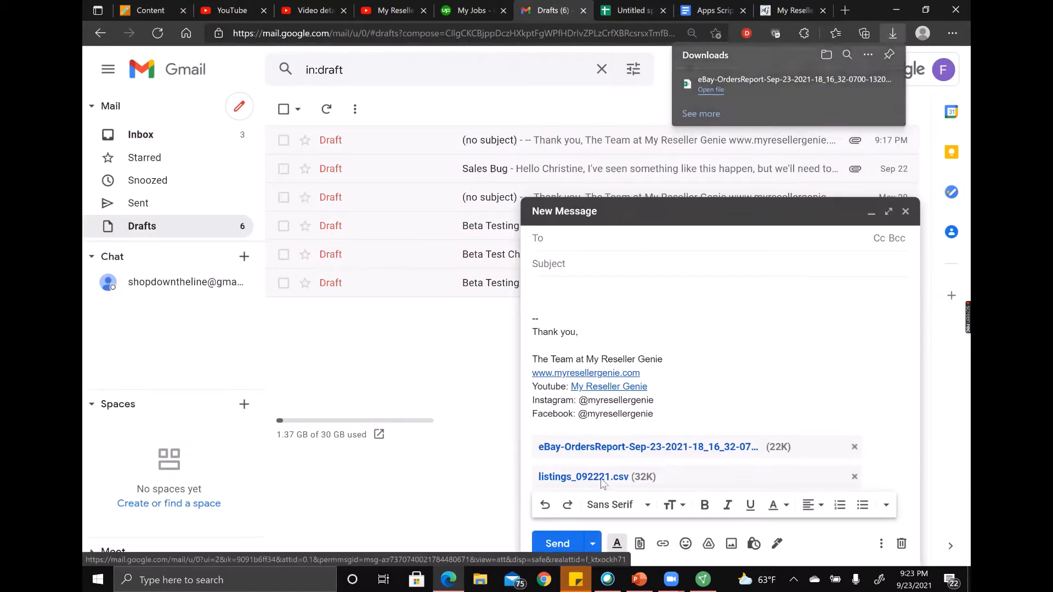
click(602, 478)
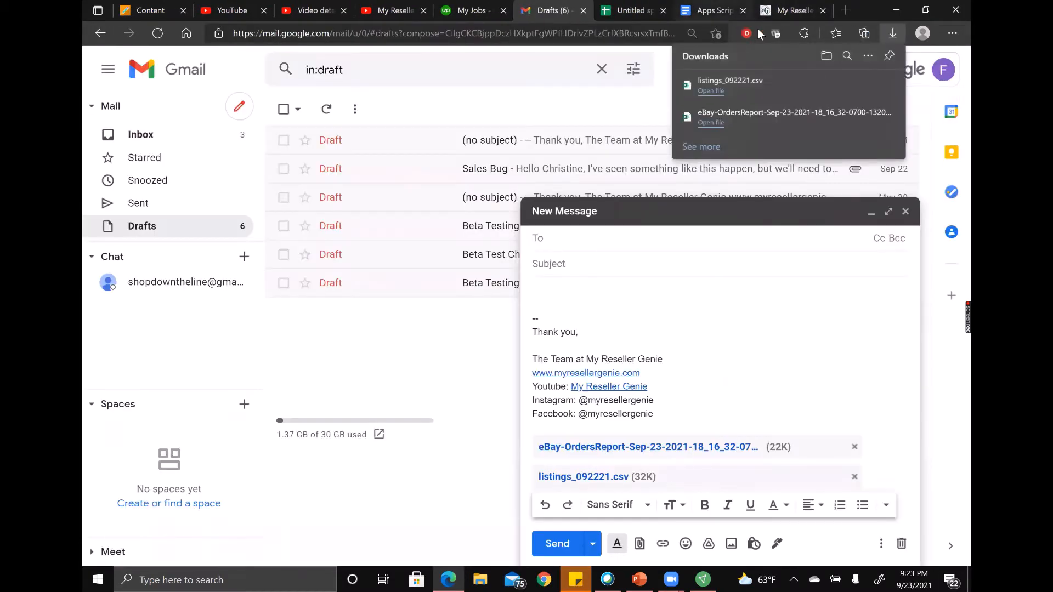
Return from the Gmail draft to the untitled Google Sheets spreadsheet.
click(714, 11)
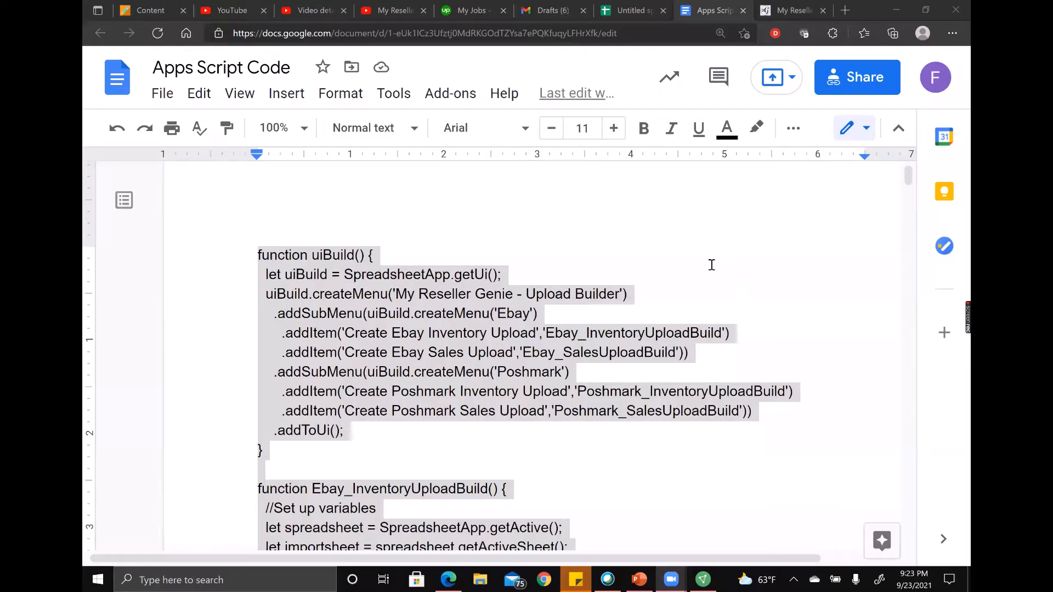
click(675, 238)
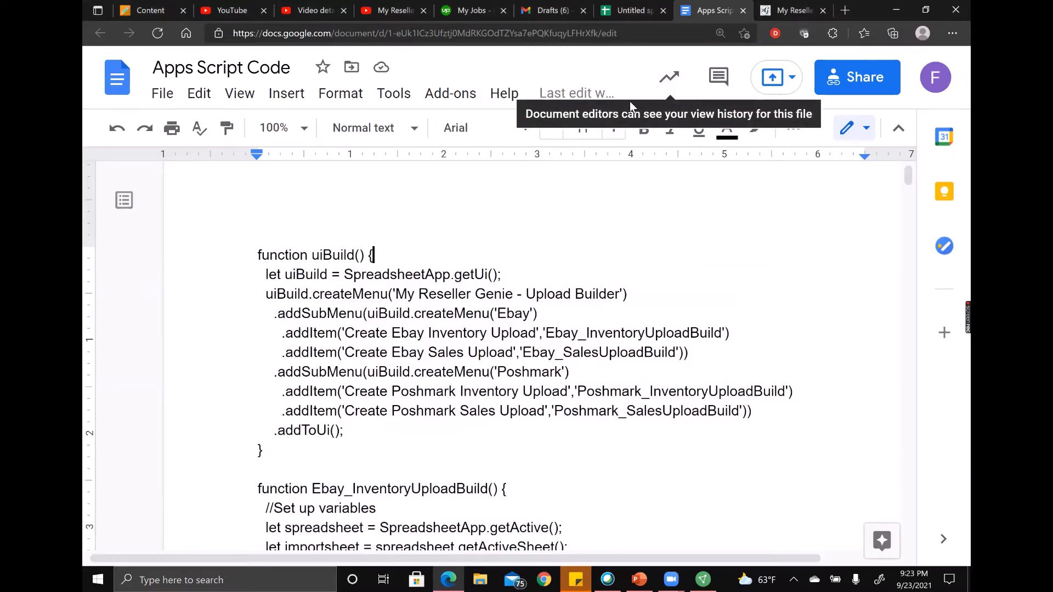
key(ctrl+shift+Tab)
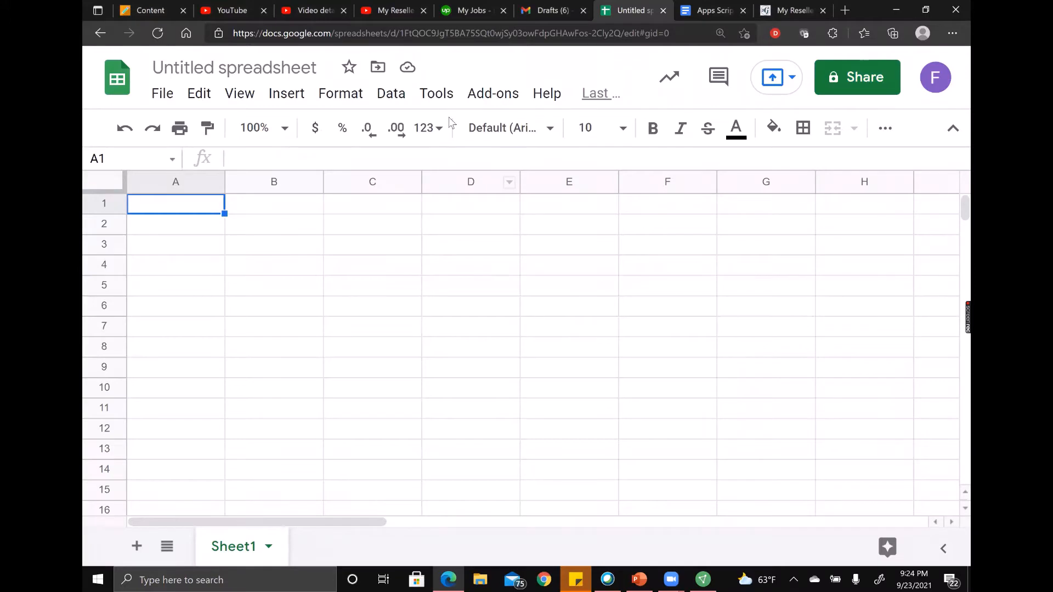
click(495, 95)
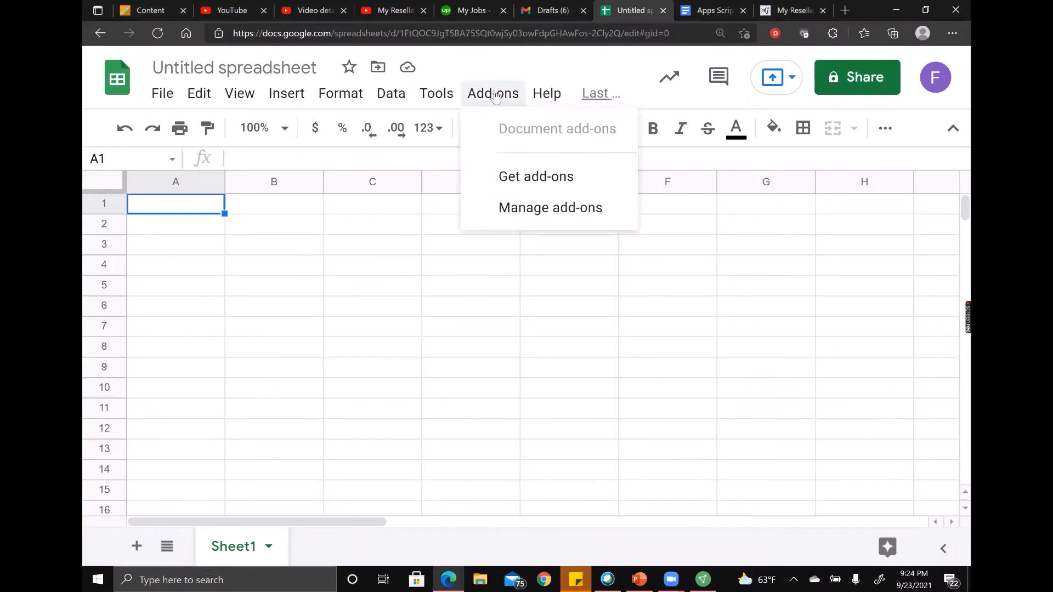
click(446, 94)
click(447, 96)
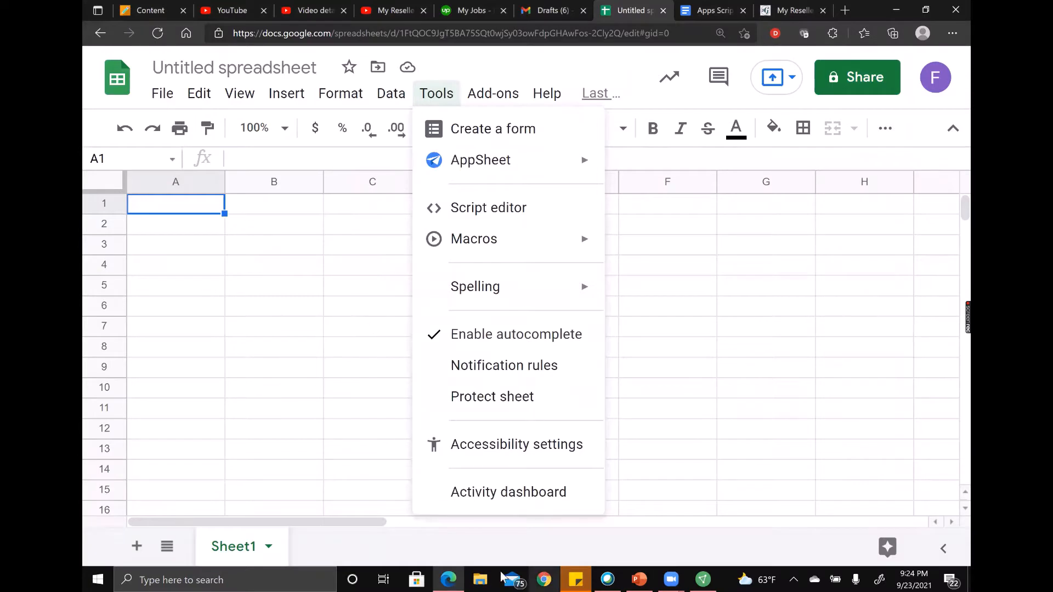
Open listings_092221.csv from the Downloads folder in Excel and copy its entire data table, including the header row.
click(471, 575)
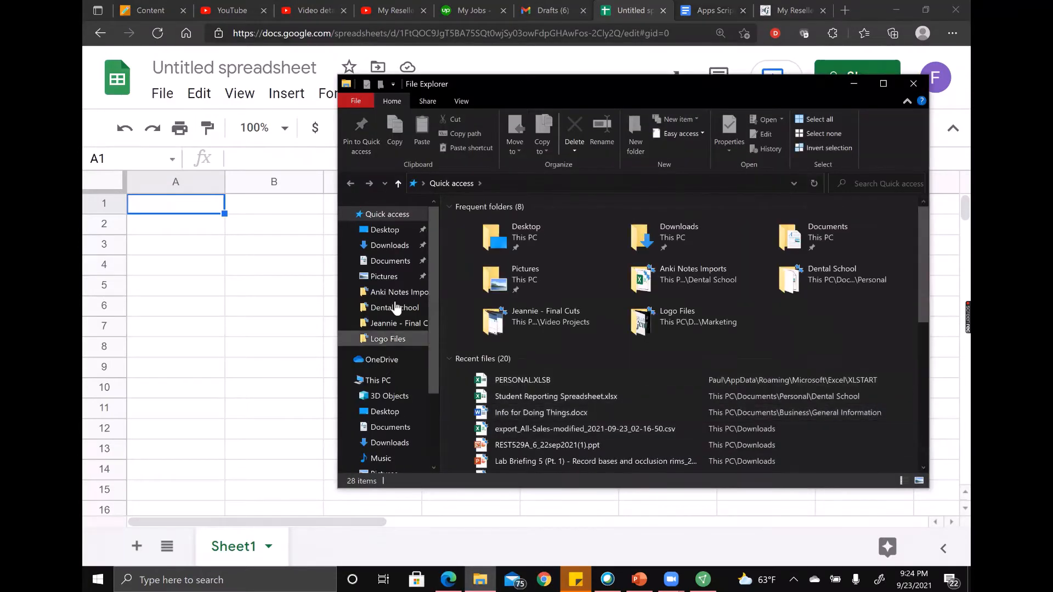
click(391, 247)
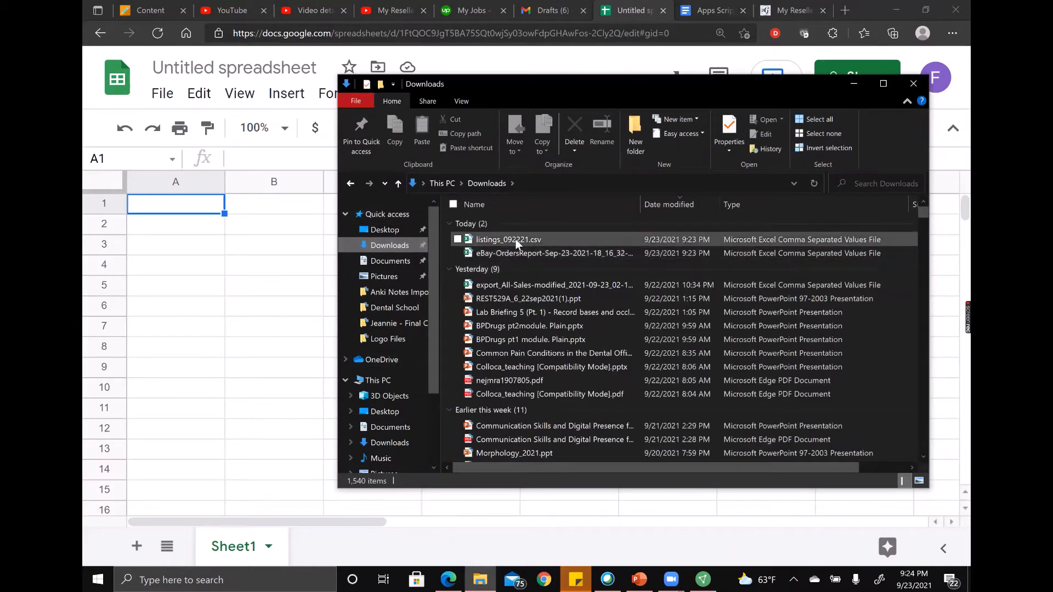
double_click(515, 239)
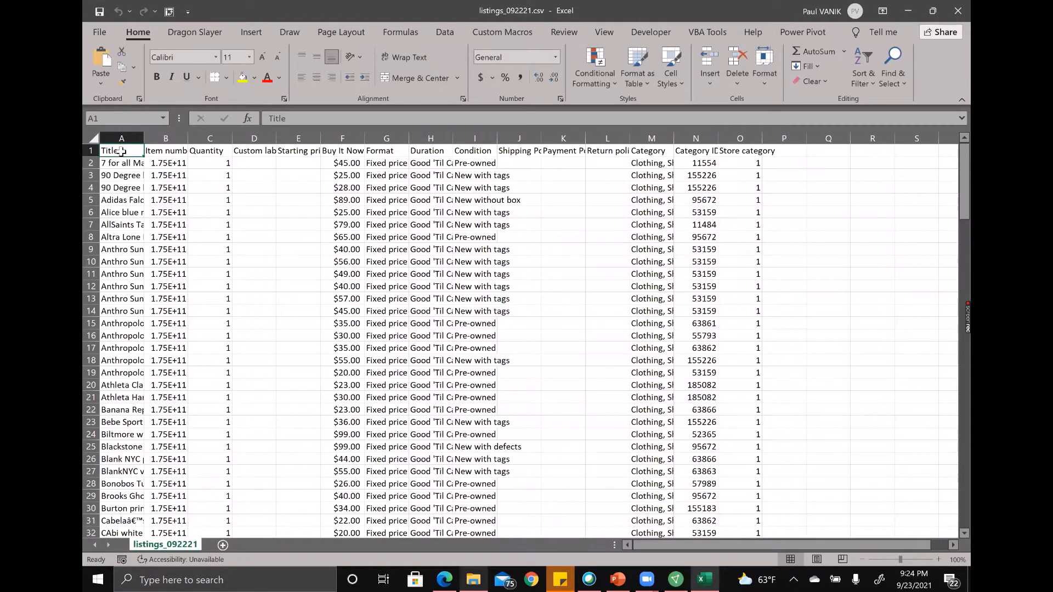
key(ctrl+shift+Right)
key(ctrl+shift+Down)
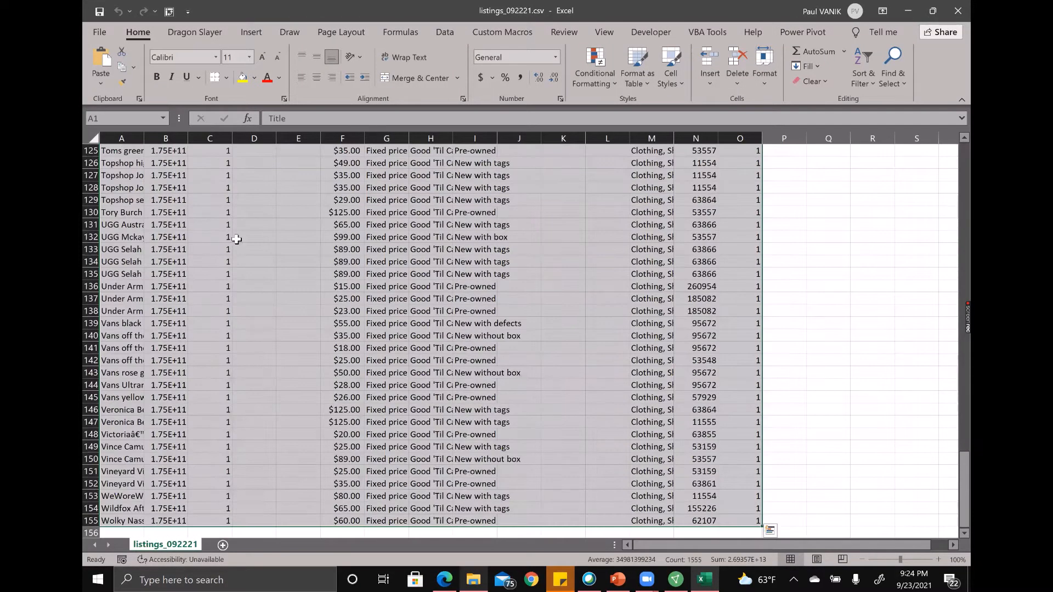
key(ctrl+c)
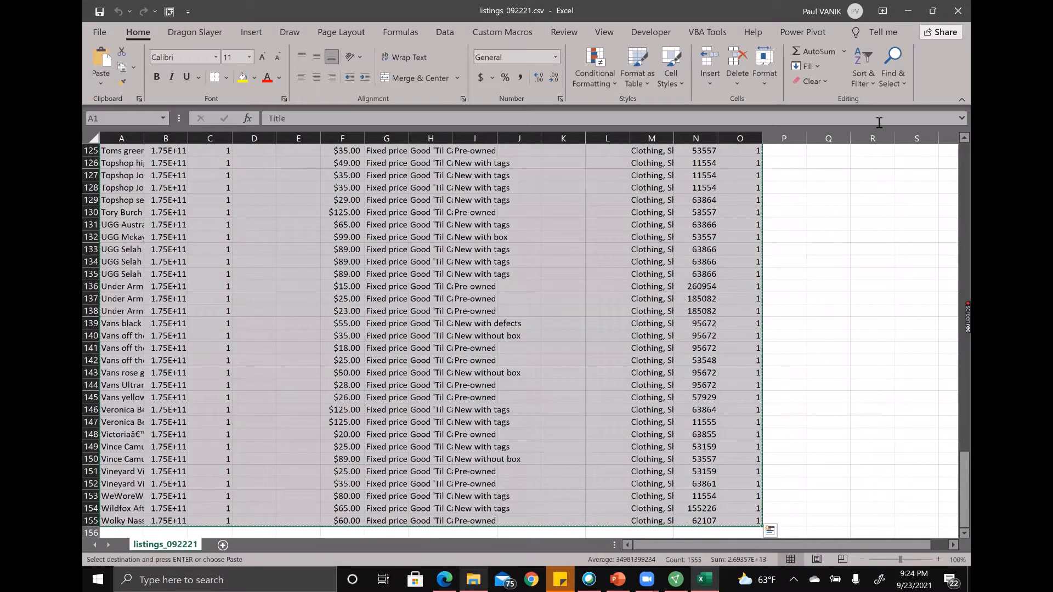
Switch back to the untitled Google Sheets spreadsheet and paste the copied listings into Sheet1 starting at cell A1.
click(908, 11)
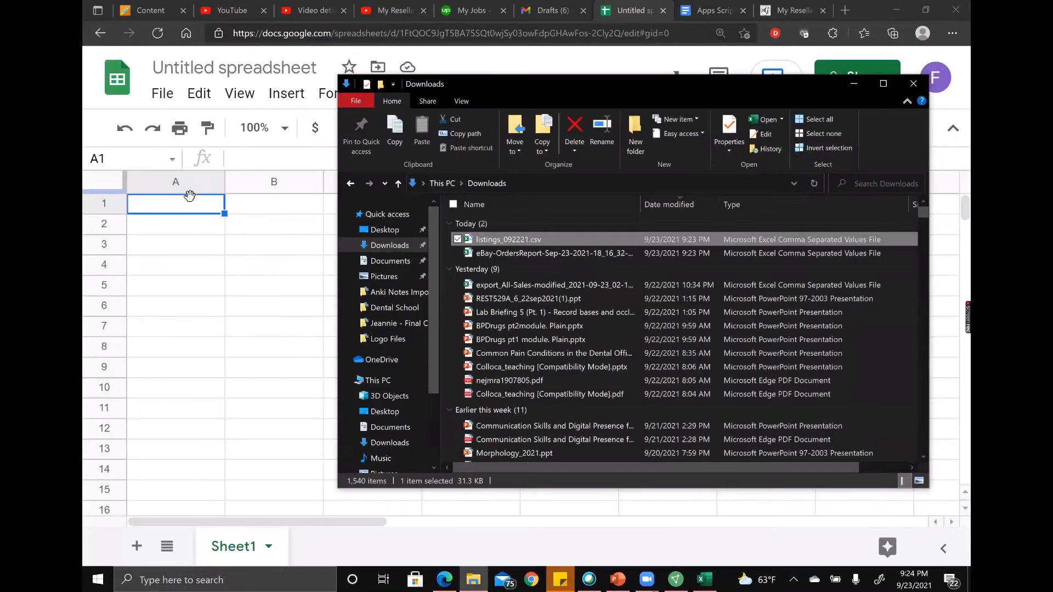
click(191, 208)
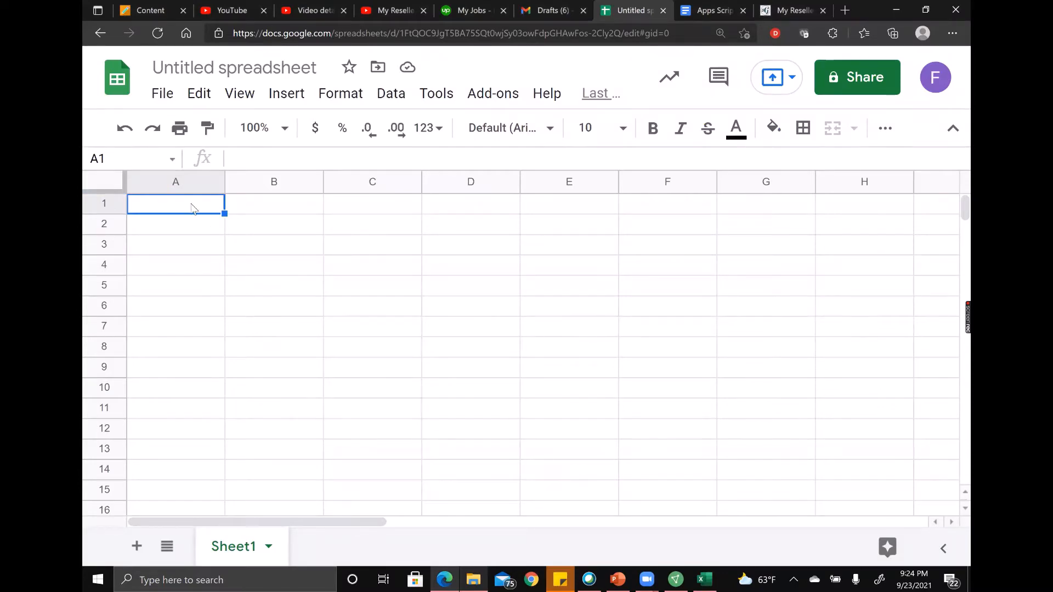
key(ctrl+v)
right_click(180, 203)
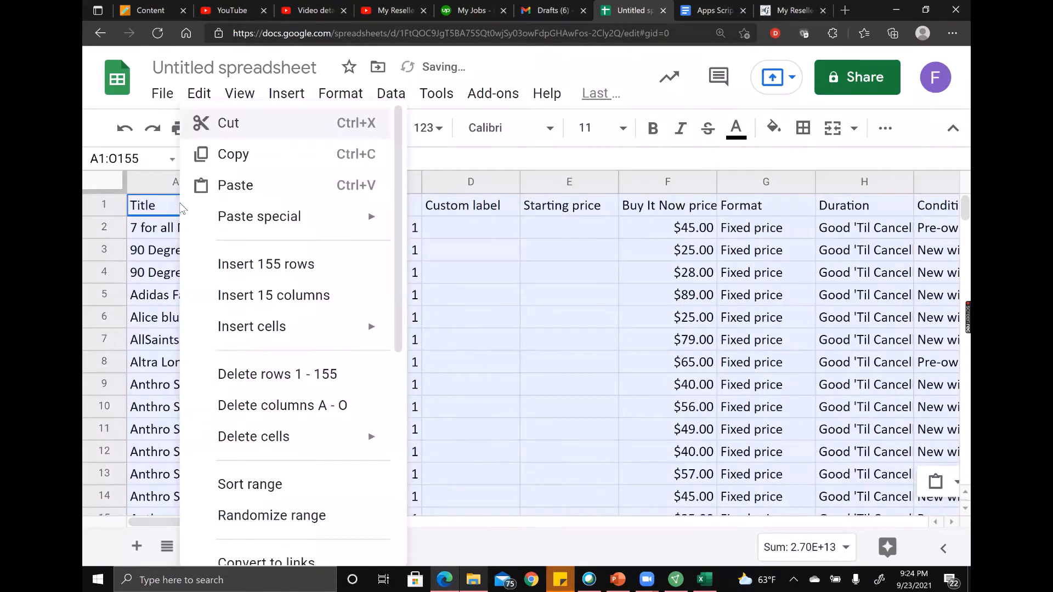
click(644, 340)
click(164, 209)
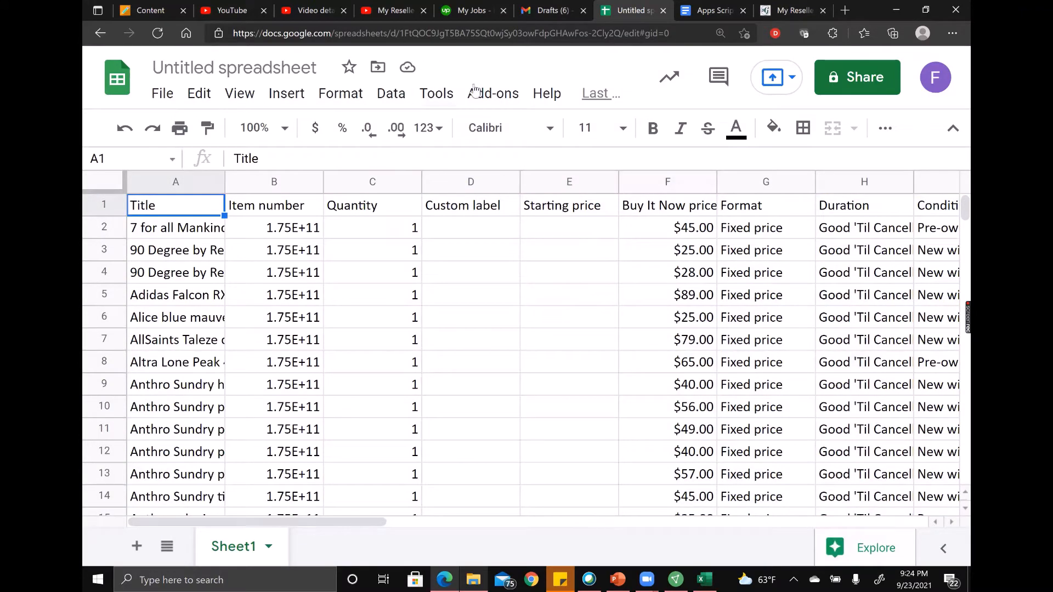
Run the uiBuild macro to add the My Reseller Genie - Upload Builder menu to the spreadsheet.
click(433, 97)
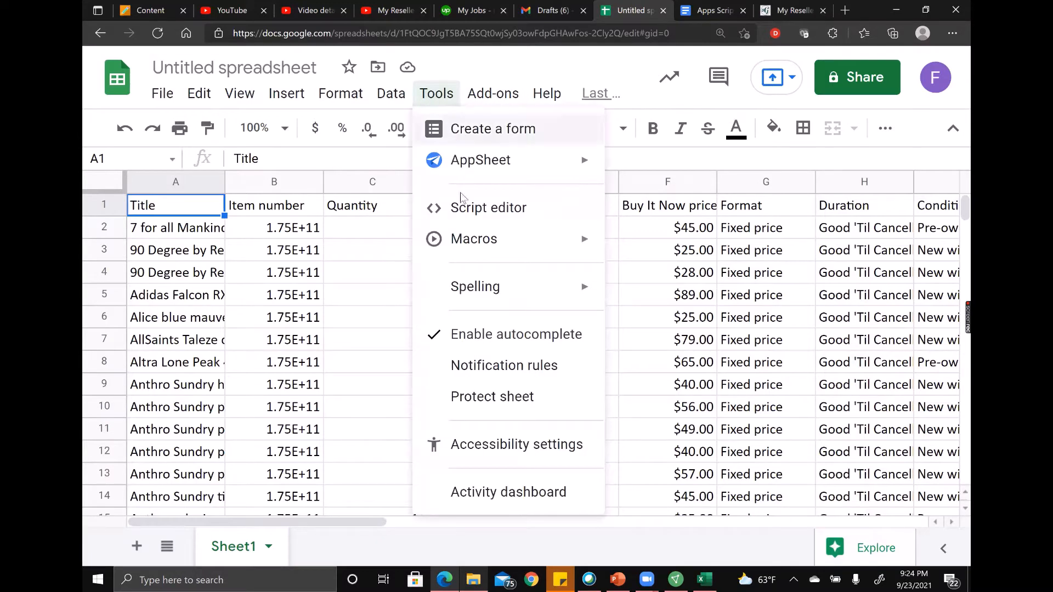
mouse_move(504, 239)
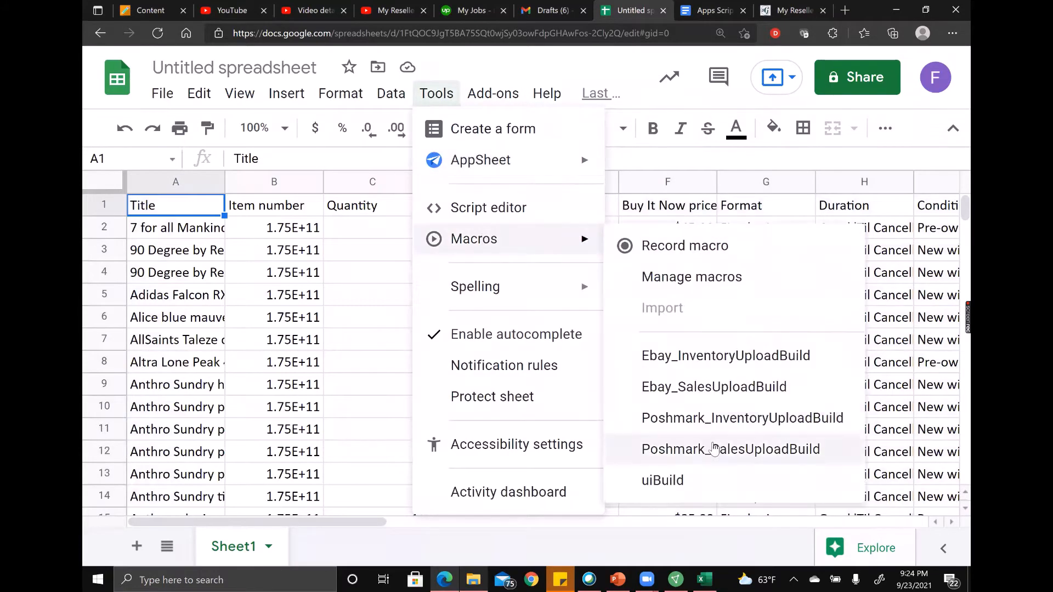
click(676, 480)
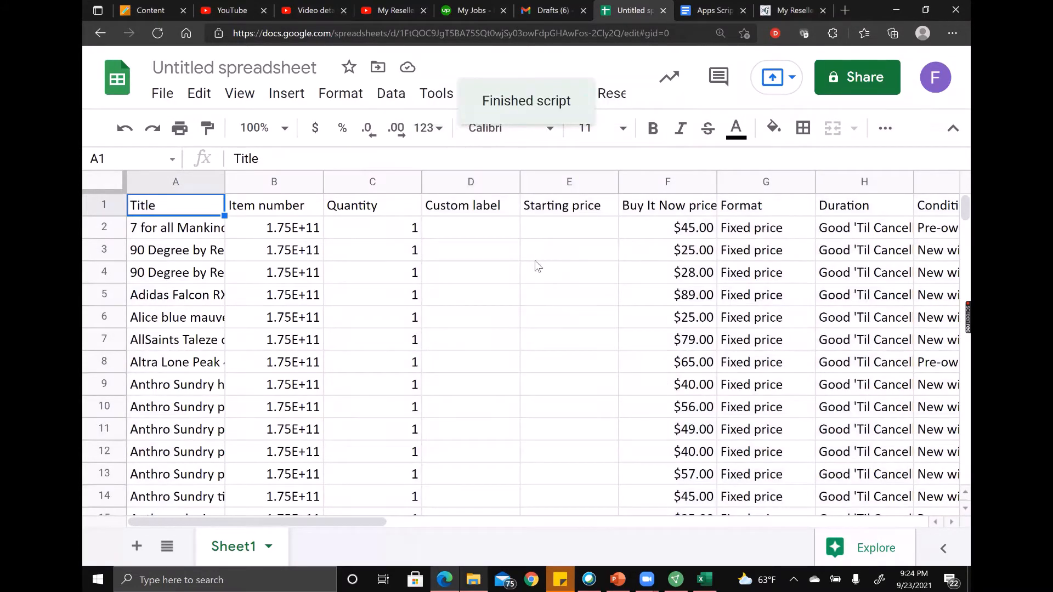
Create the Ebay inventory upload from the Sheet1 listings with the Upload Builder and look through the columns of the generated sheet.
click(616, 97)
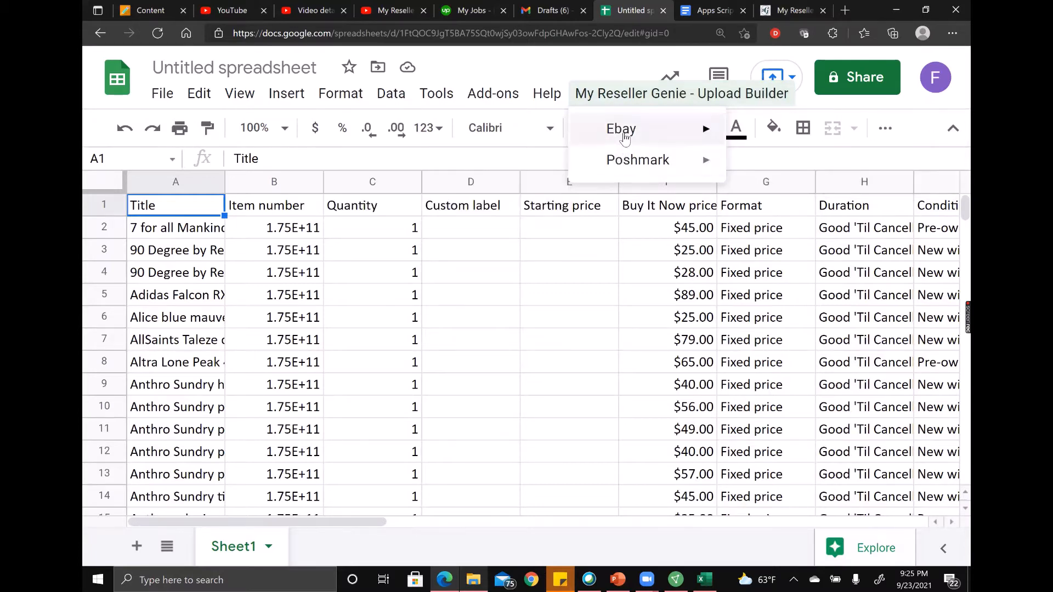
mouse_move(625, 139)
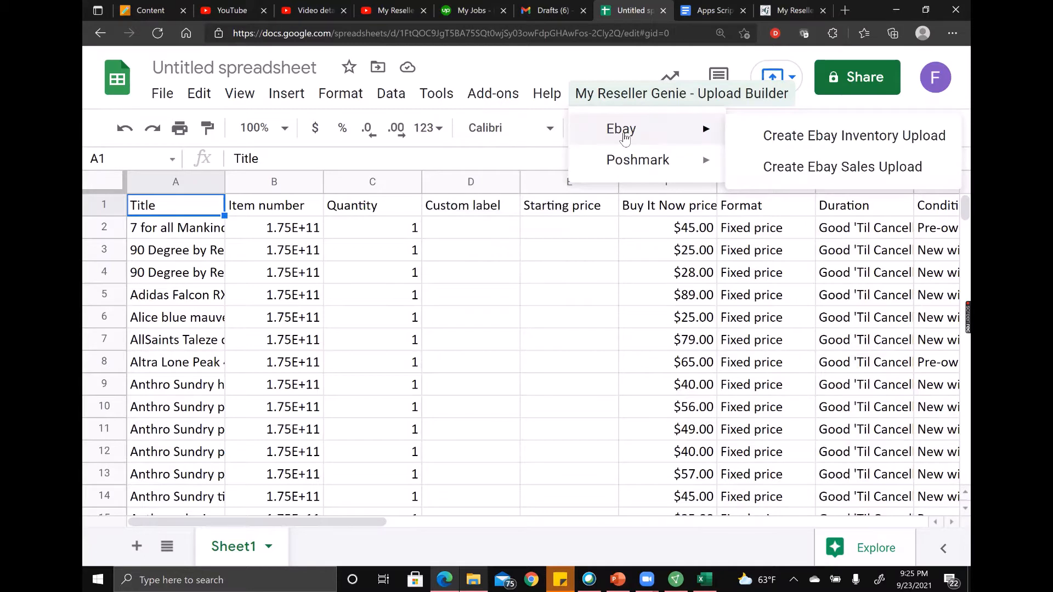
click(794, 137)
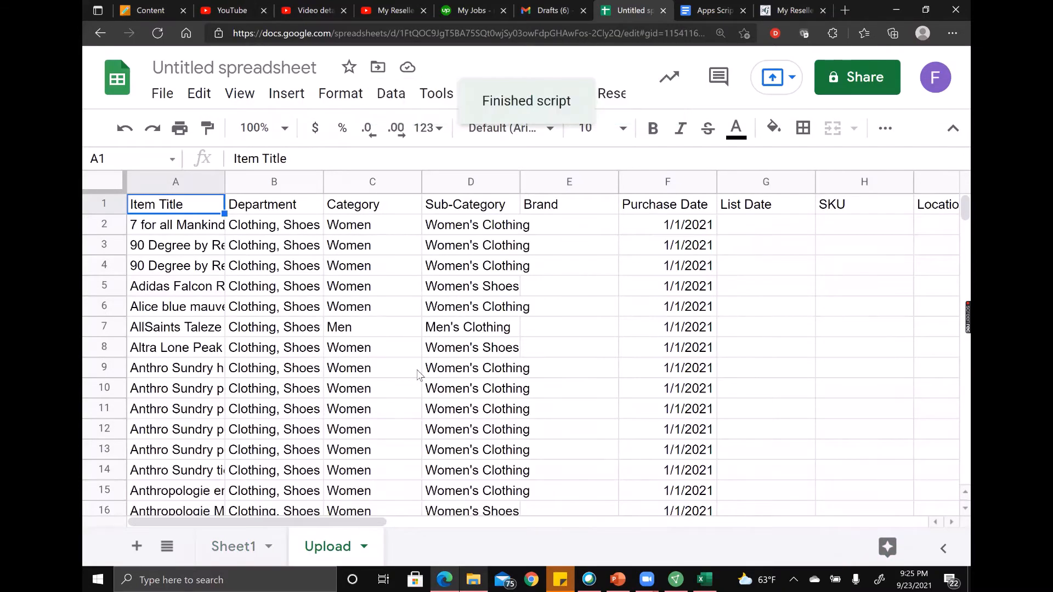
scroll(611, 371, right, 6)
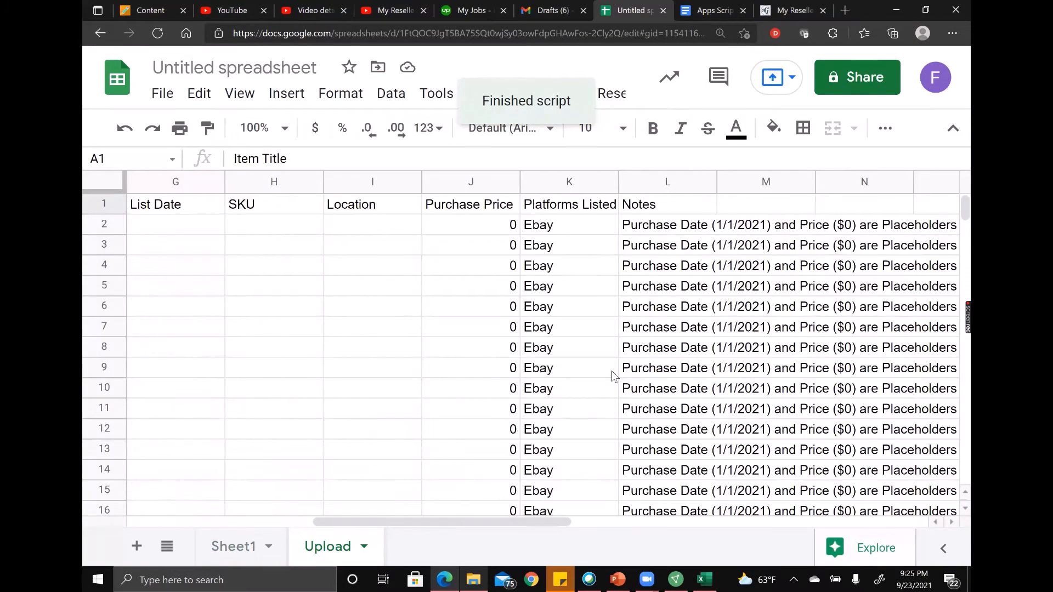
scroll(611, 371, left, 6)
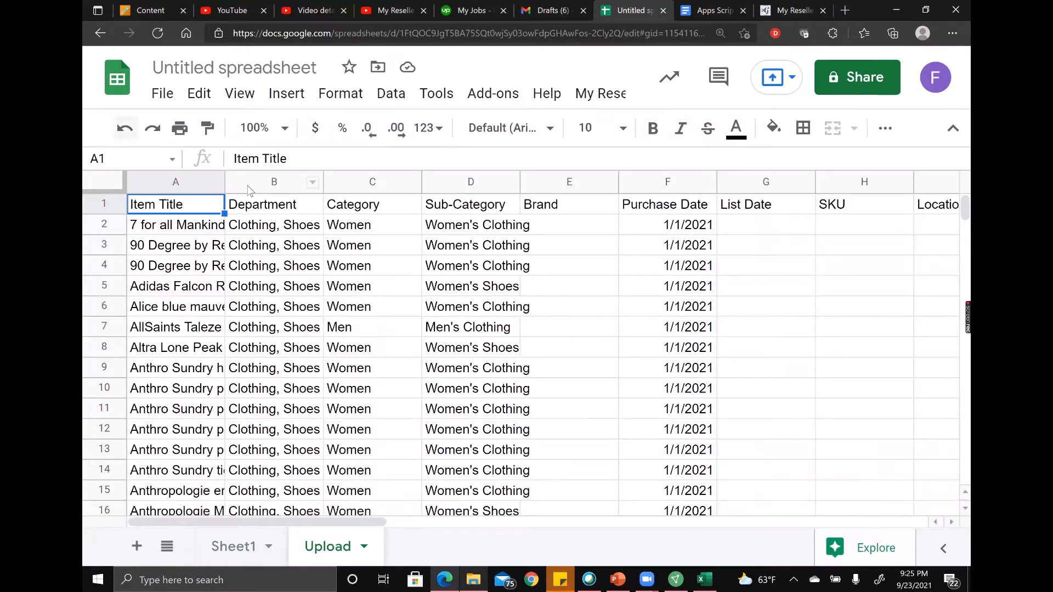
Download the Upload sheet as a comma-separated values file and open the downloaded CSV in Excel.
click(173, 102)
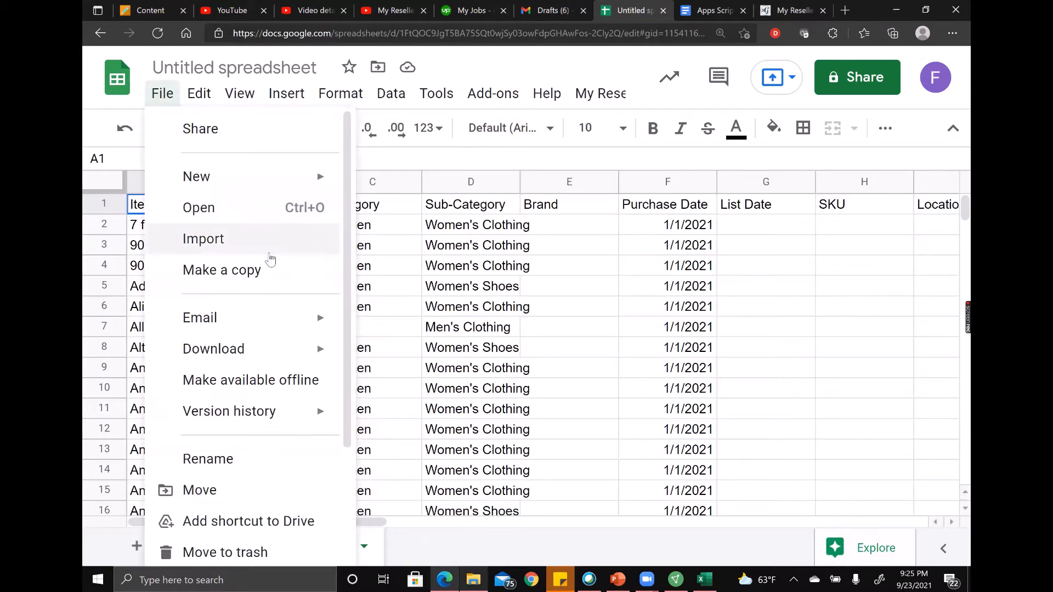
mouse_move(280, 350)
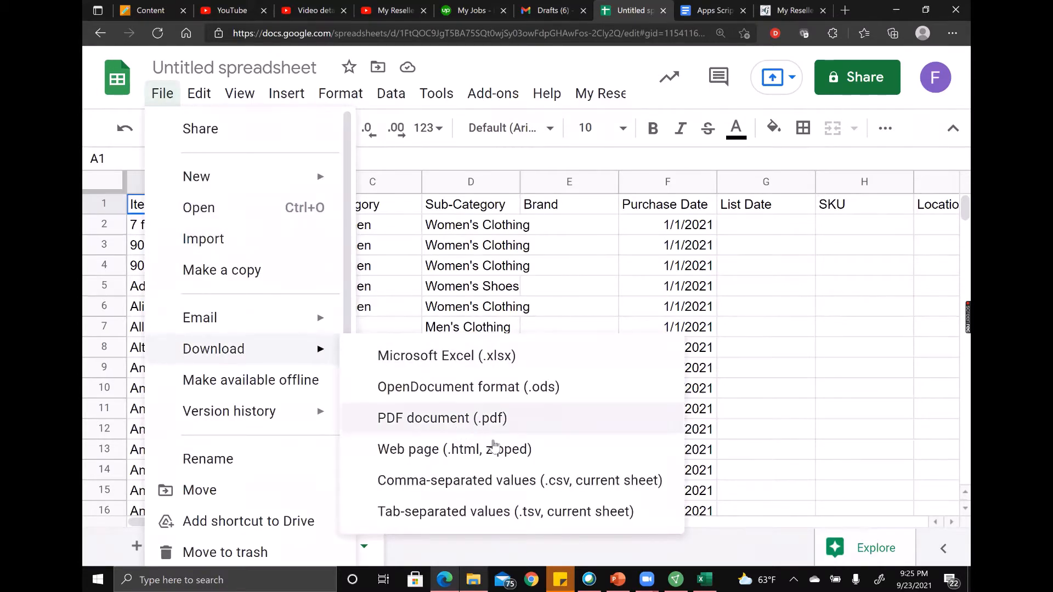
click(510, 489)
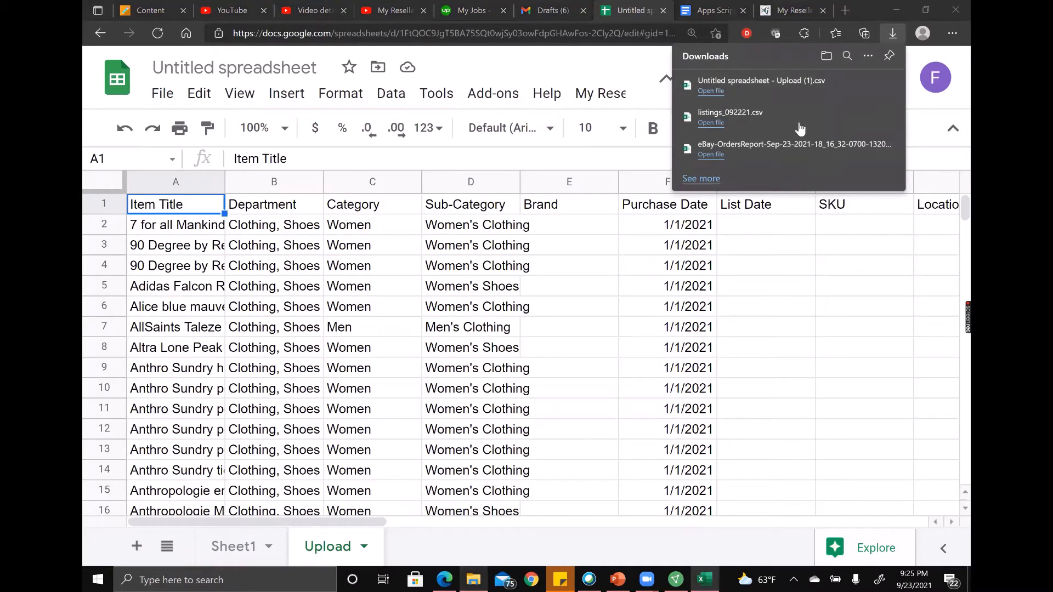
click(772, 88)
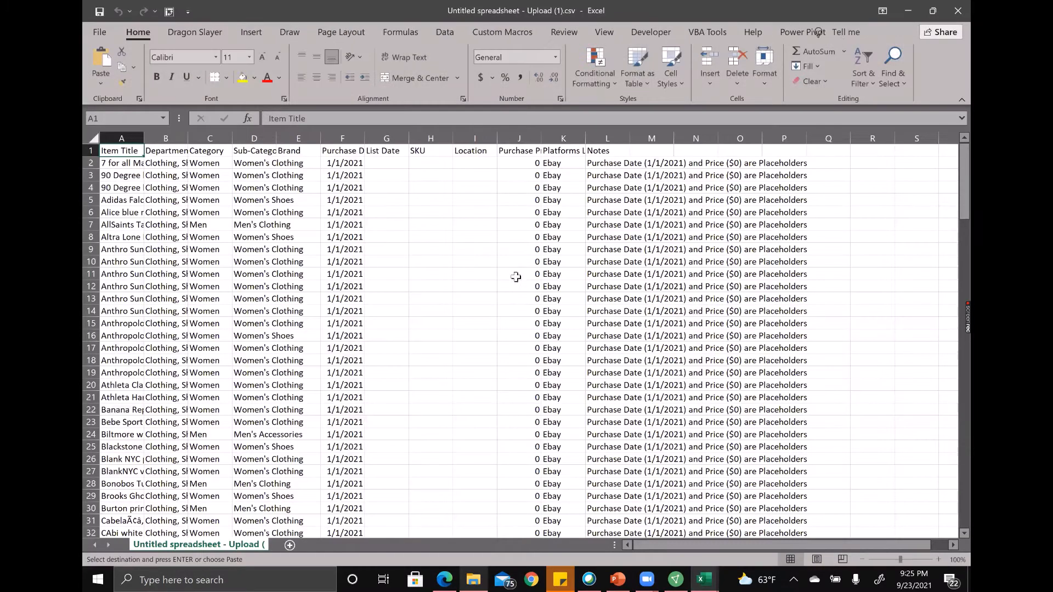
Examine the Purchase Date, Purchase Price, Notes and Brand columns, plus the List Date, SKU and Location columns, in the opened upload file.
click(491, 224)
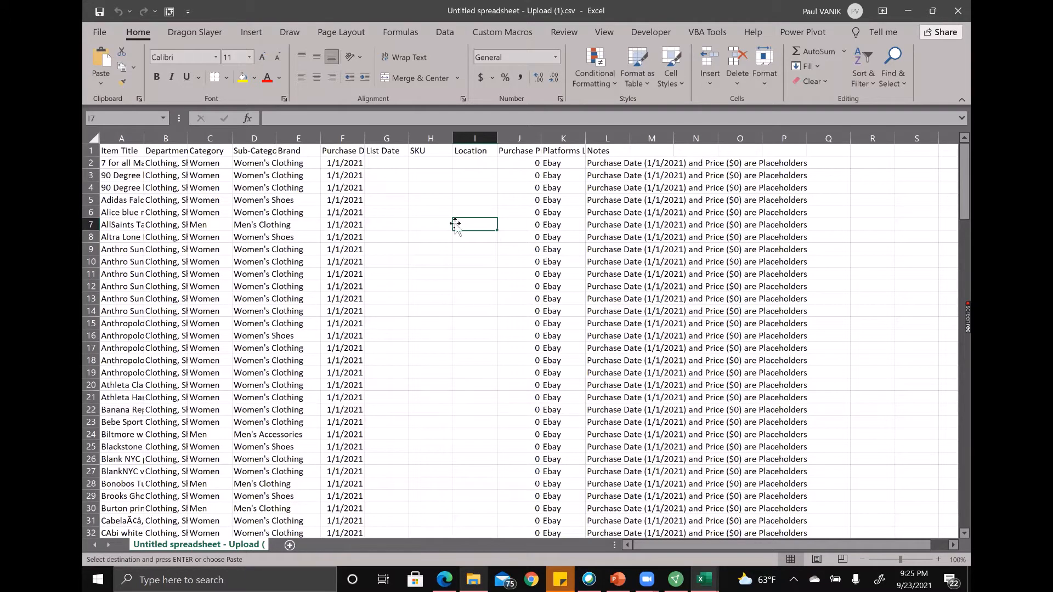
click(390, 170)
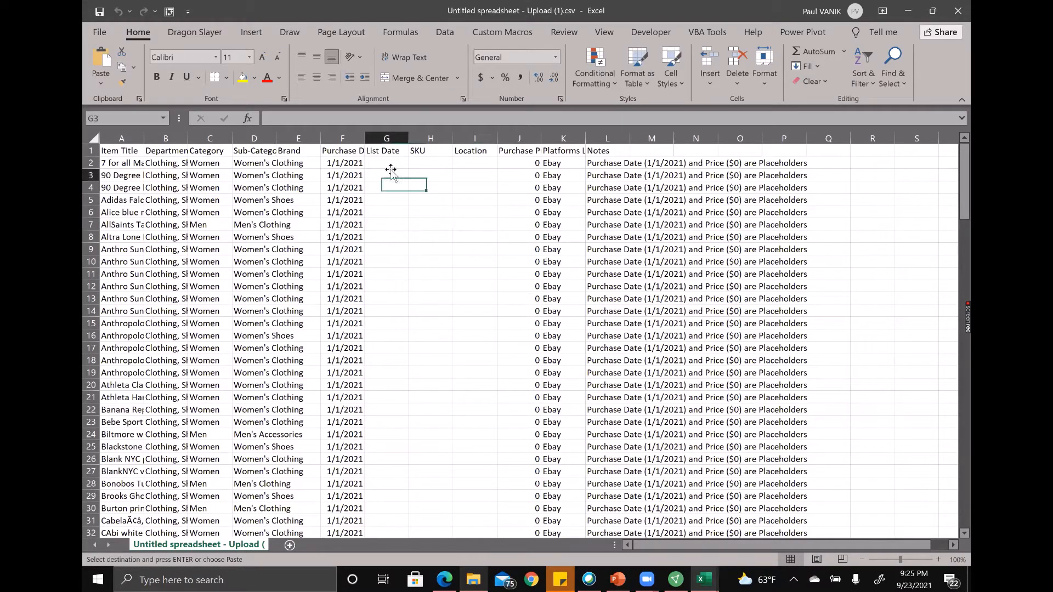
click(345, 163)
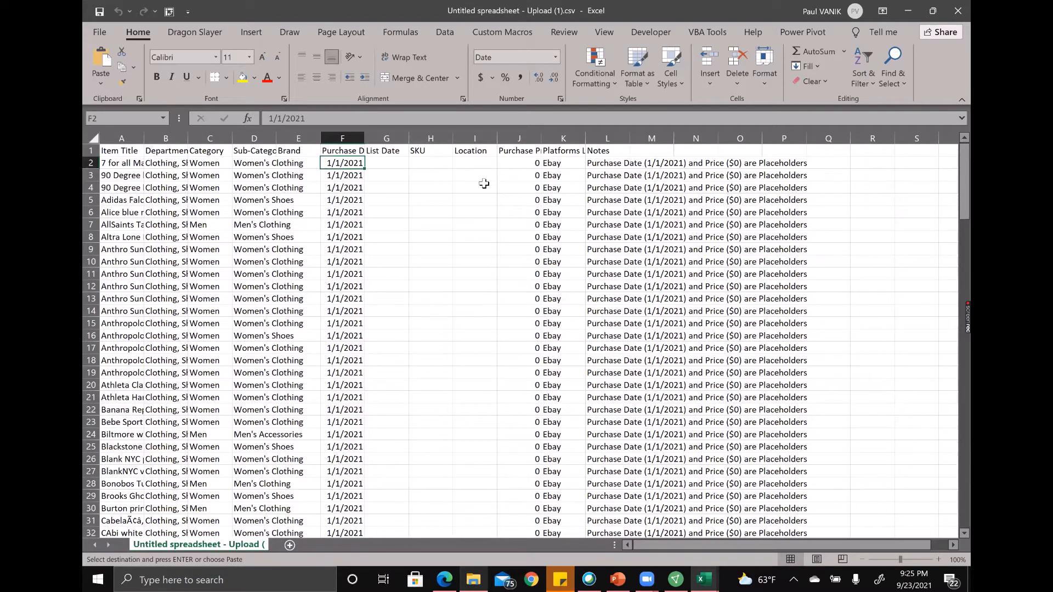
click(532, 163)
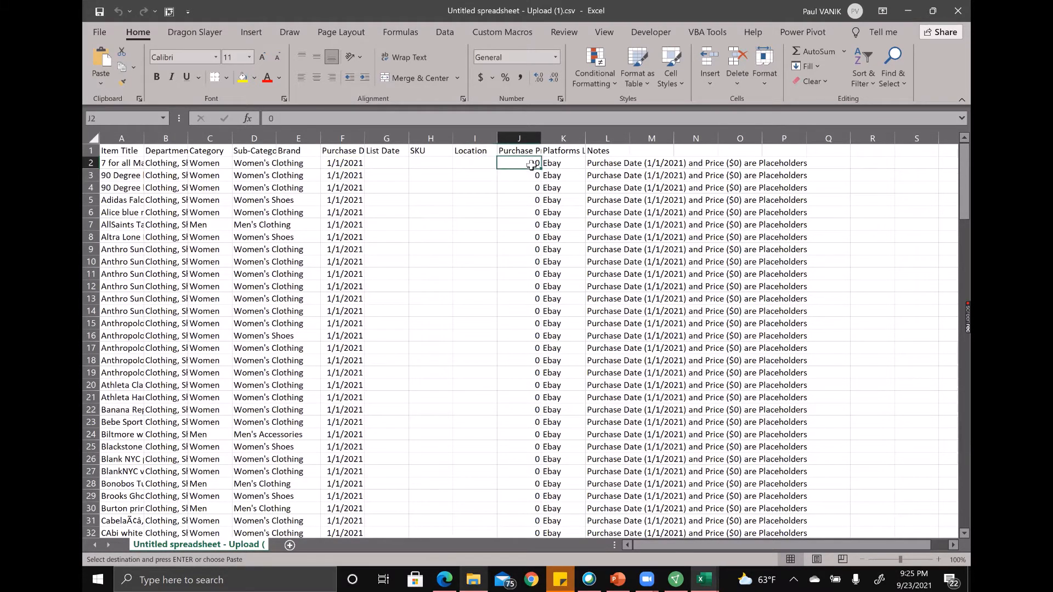
click(352, 163)
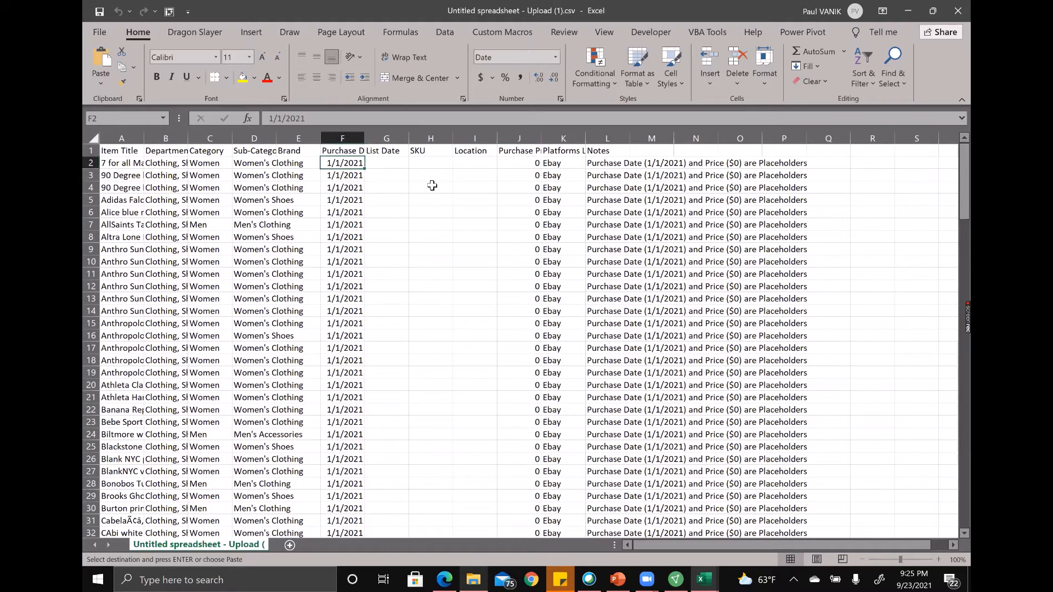
click(626, 165)
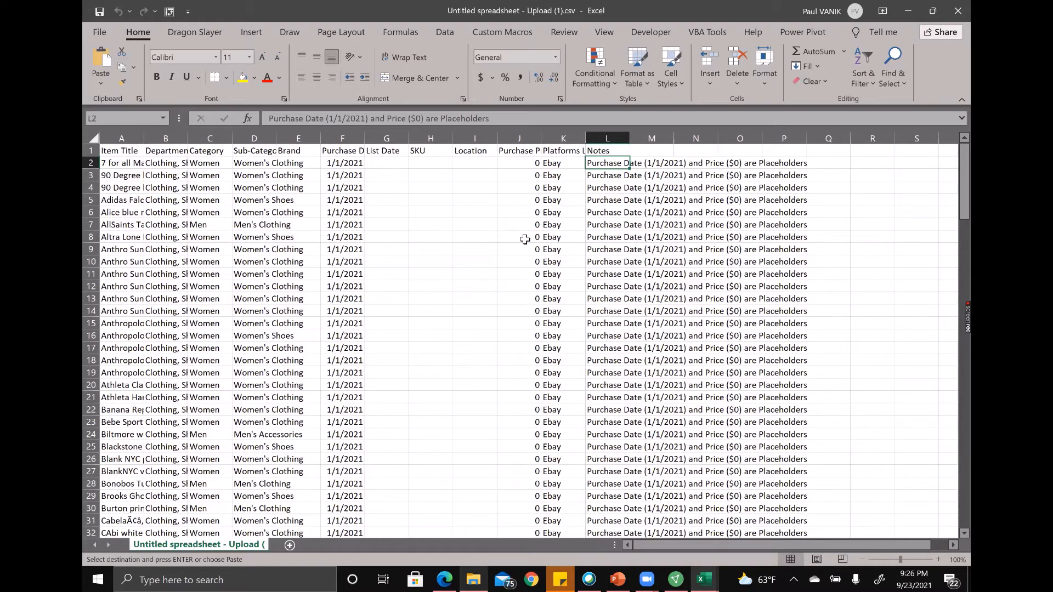
click(296, 164)
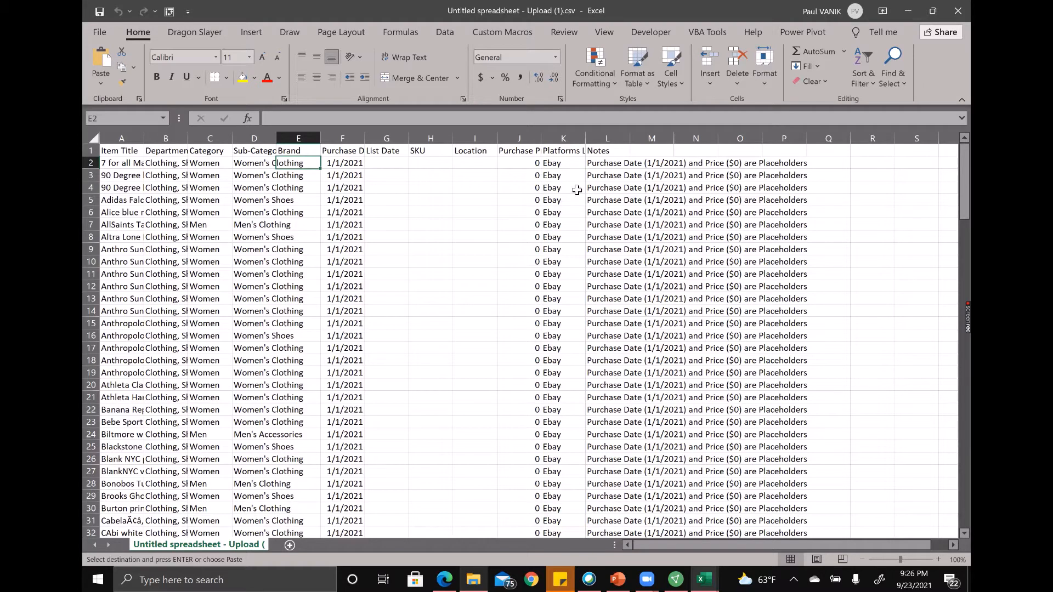
click(451, 199)
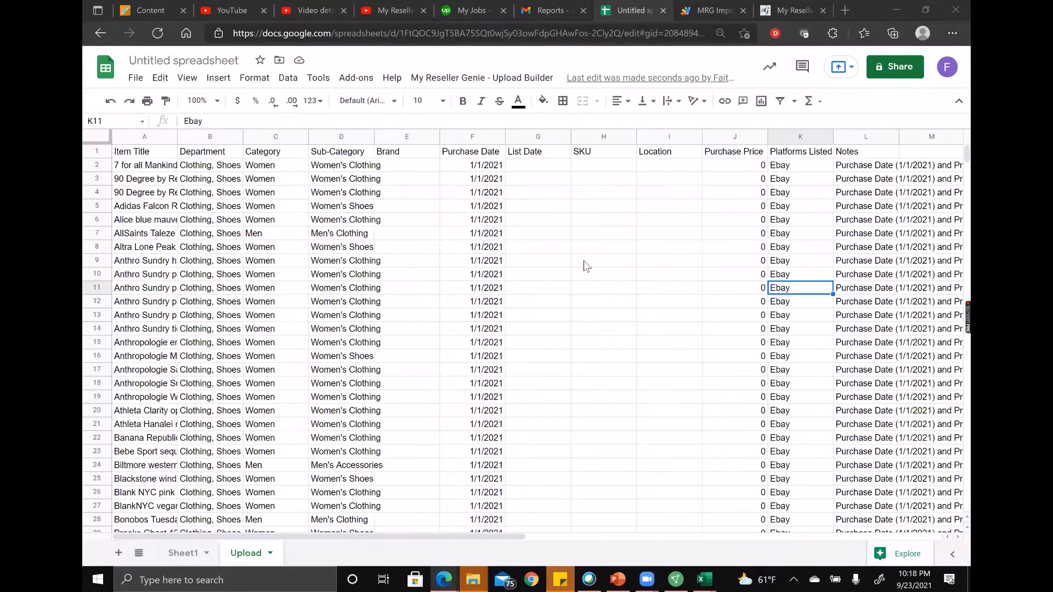
Delete the Upload sheet from the untitled Google Sheets spreadsheet and clear all listing data from Sheet1.
right_click(253, 557)
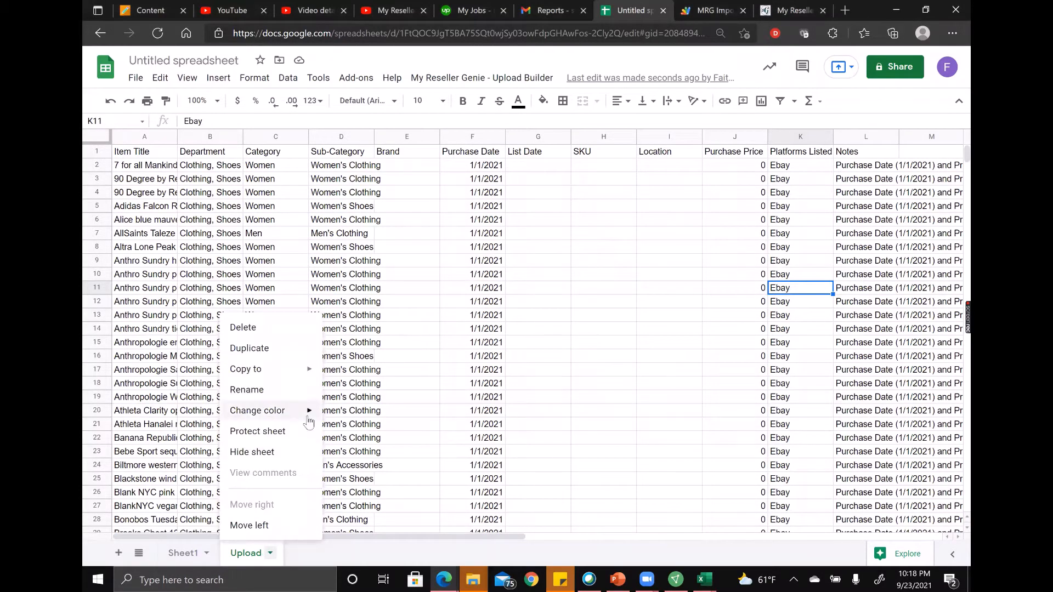
click(243, 328)
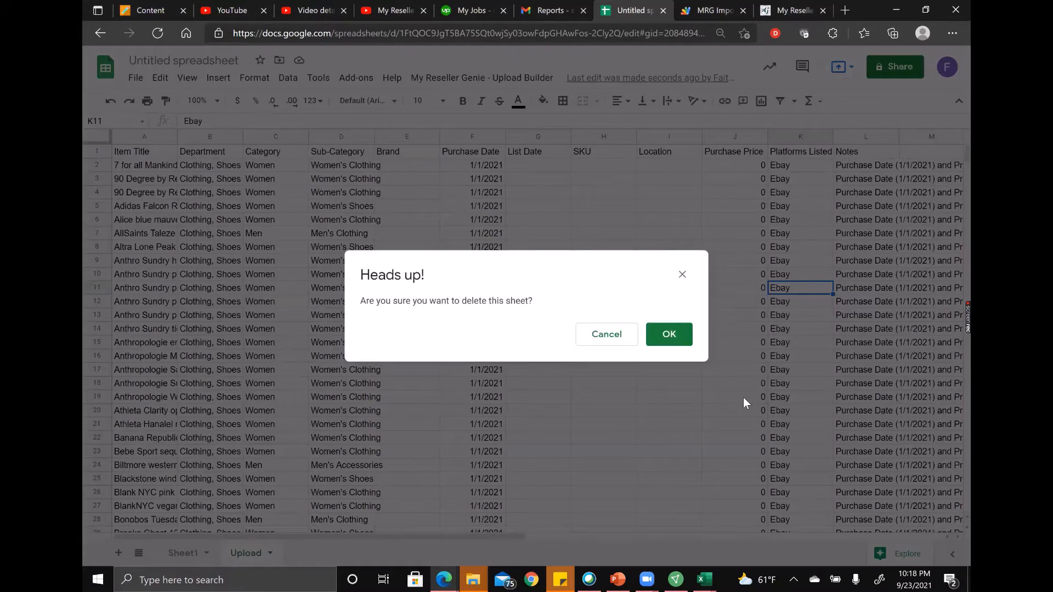
click(670, 336)
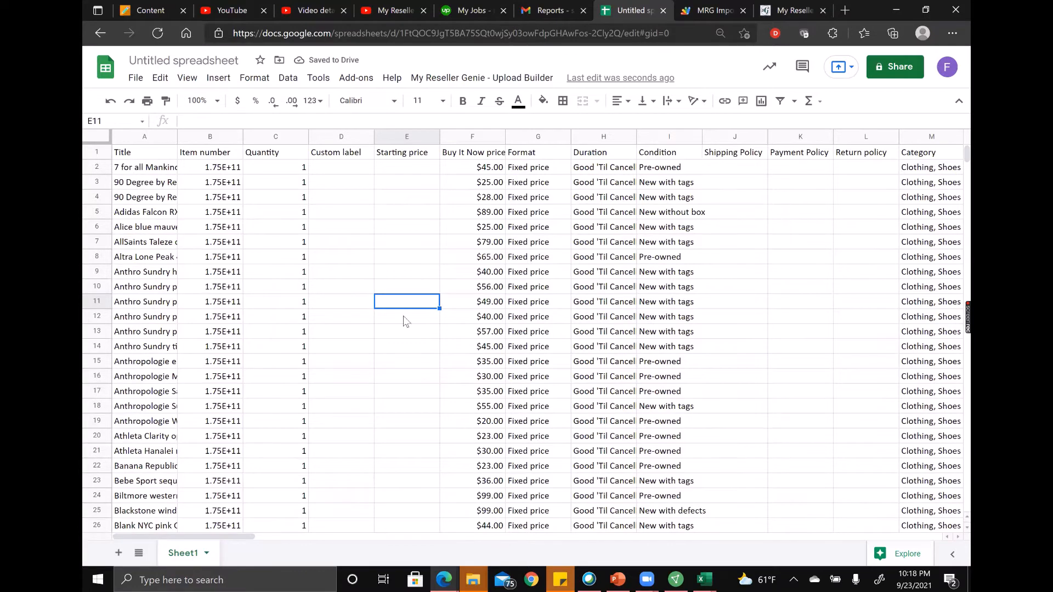
key(ctrl+a)
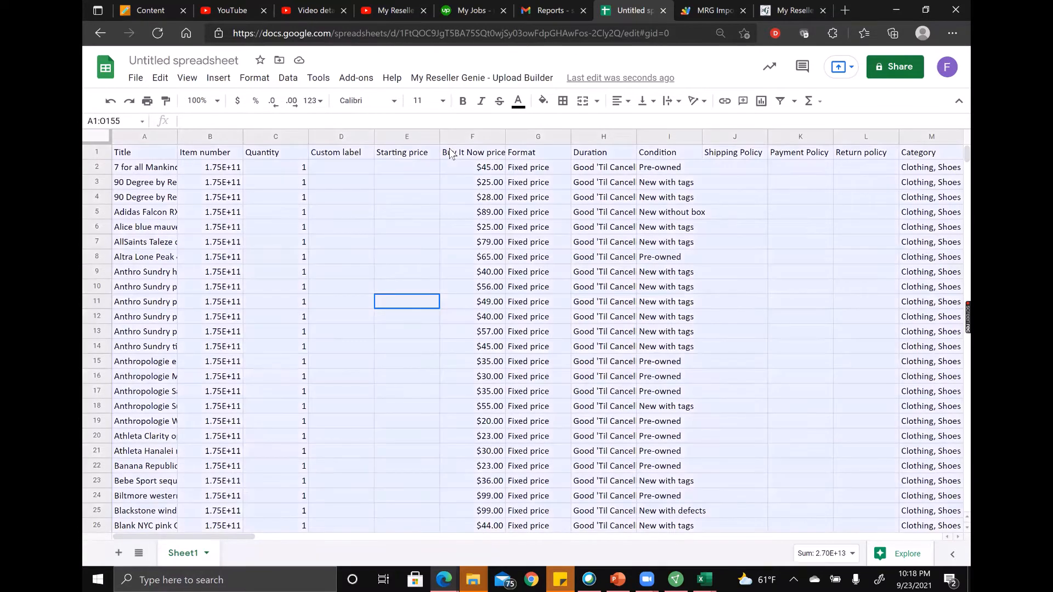
key(Delete)
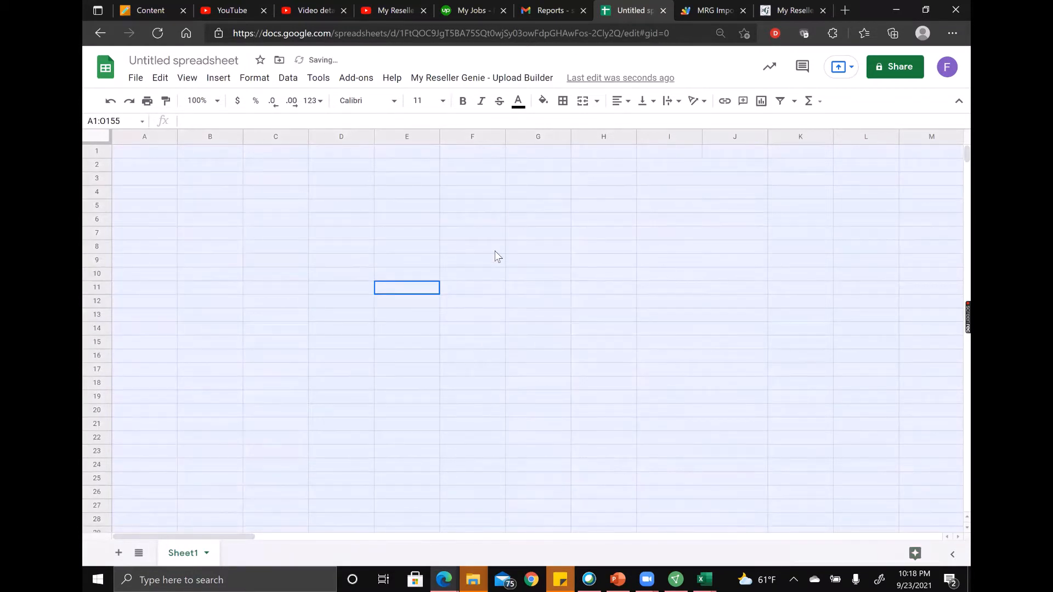
click(510, 205)
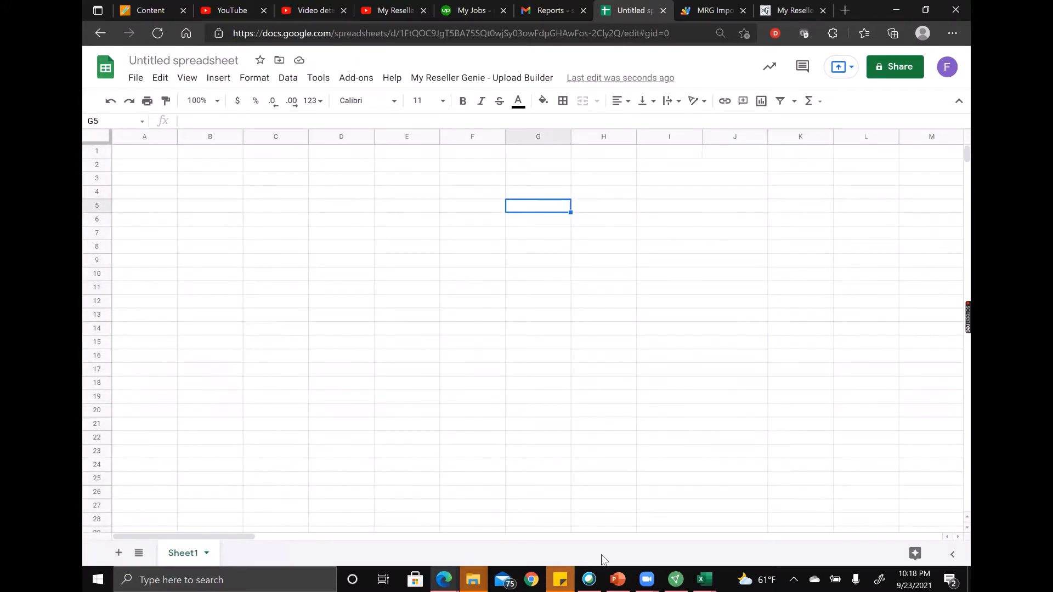
Switch to the eBay-OrdersReport-Sep-23-2021 file in Excel and delete the blank rows above and below the header row.
mouse_move(701, 577)
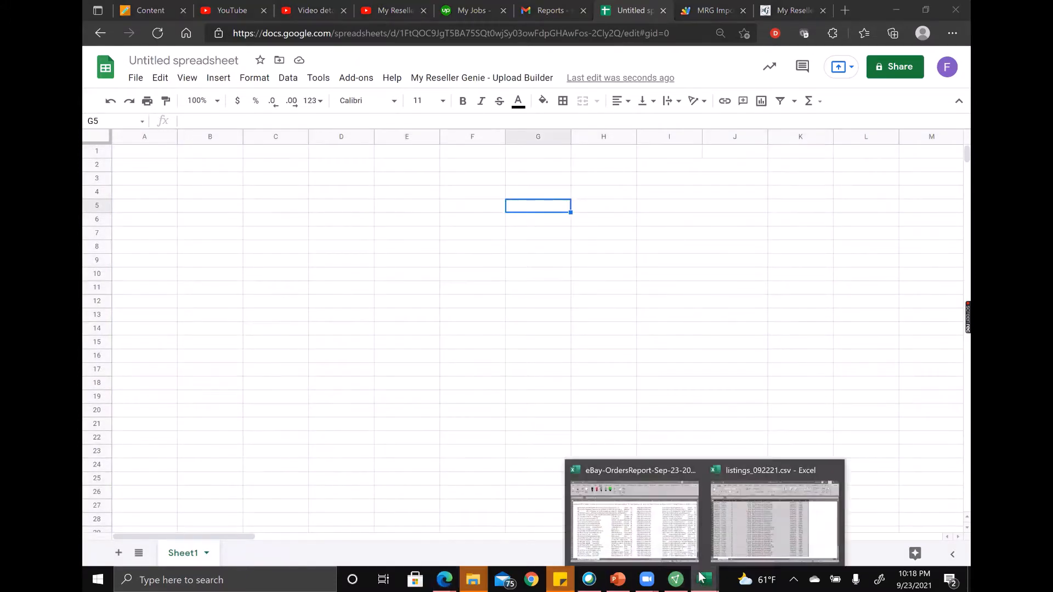
click(627, 515)
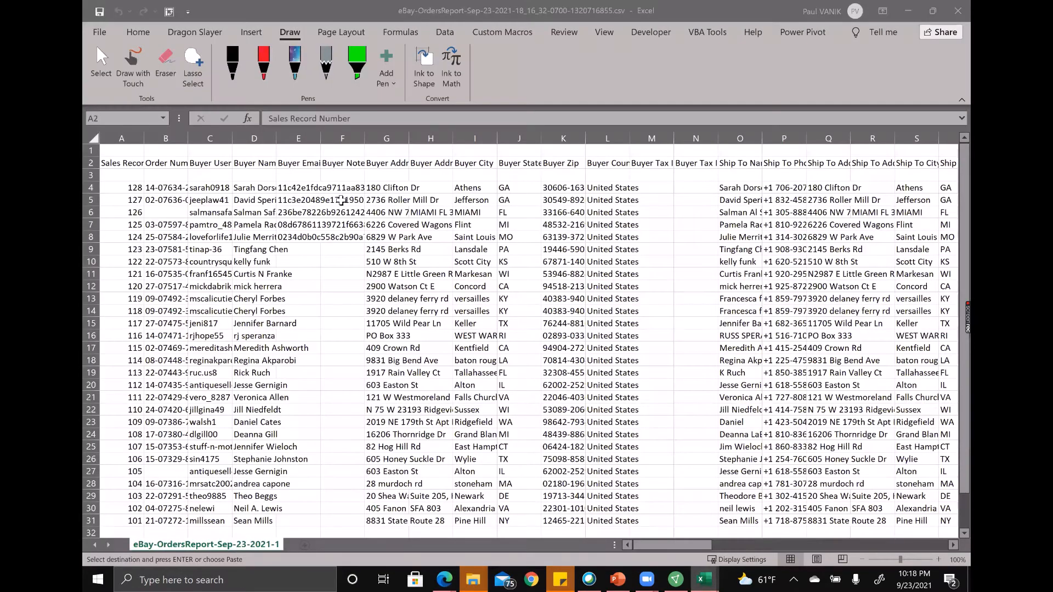
click(342, 201)
click(310, 215)
click(241, 154)
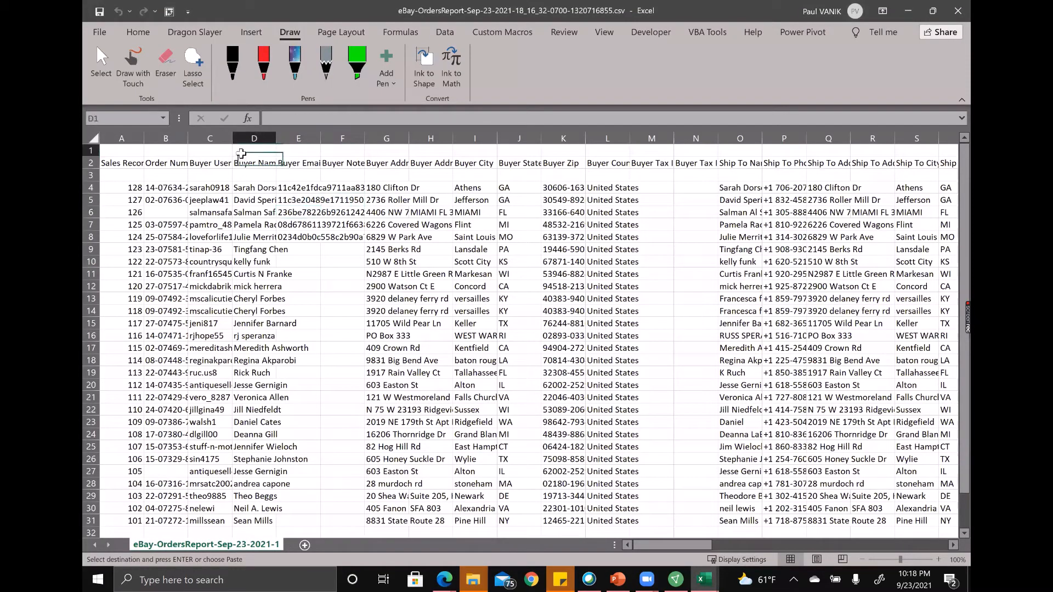
key(shift+space)
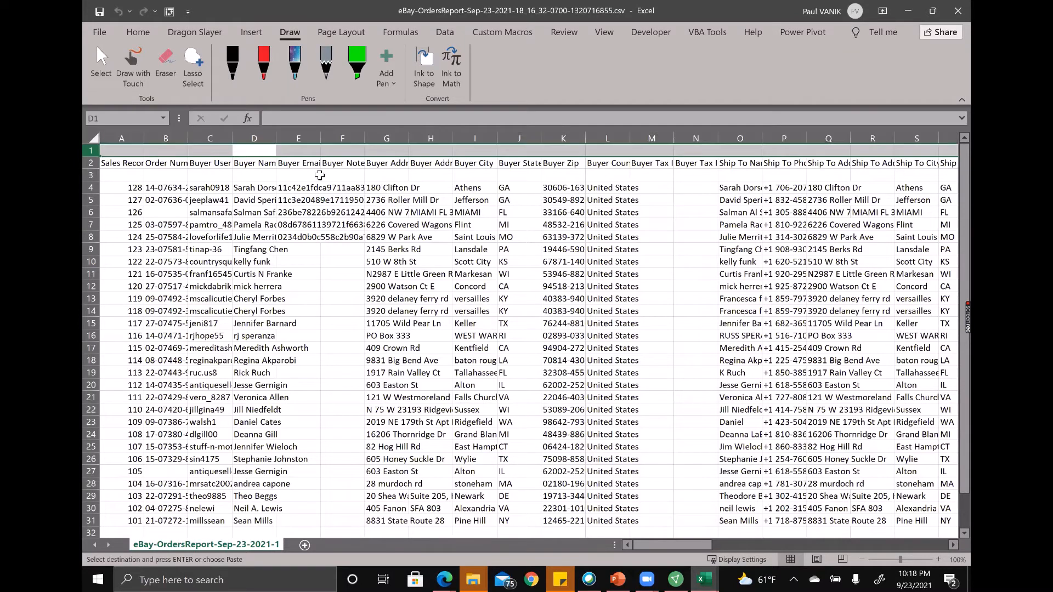
key(ctrl+minus)
click(315, 163)
key(shift+space)
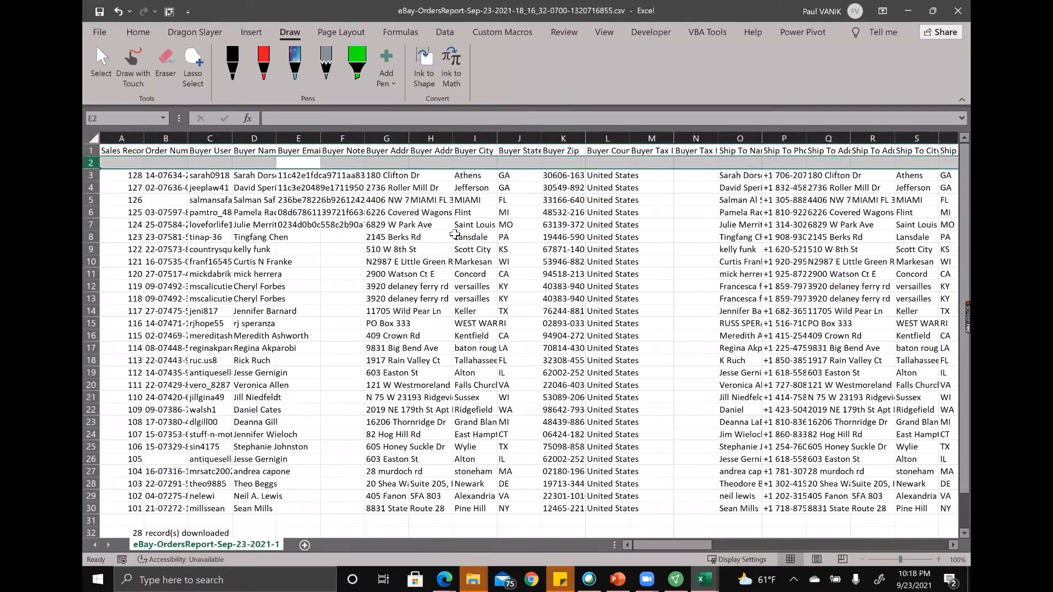
key(ctrl+minus)
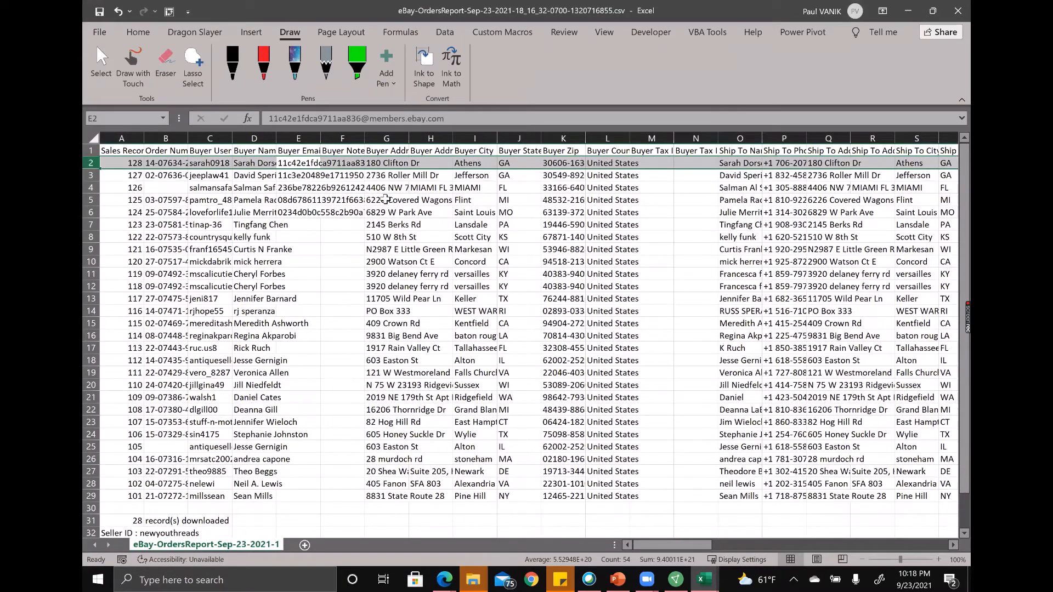
click(387, 199)
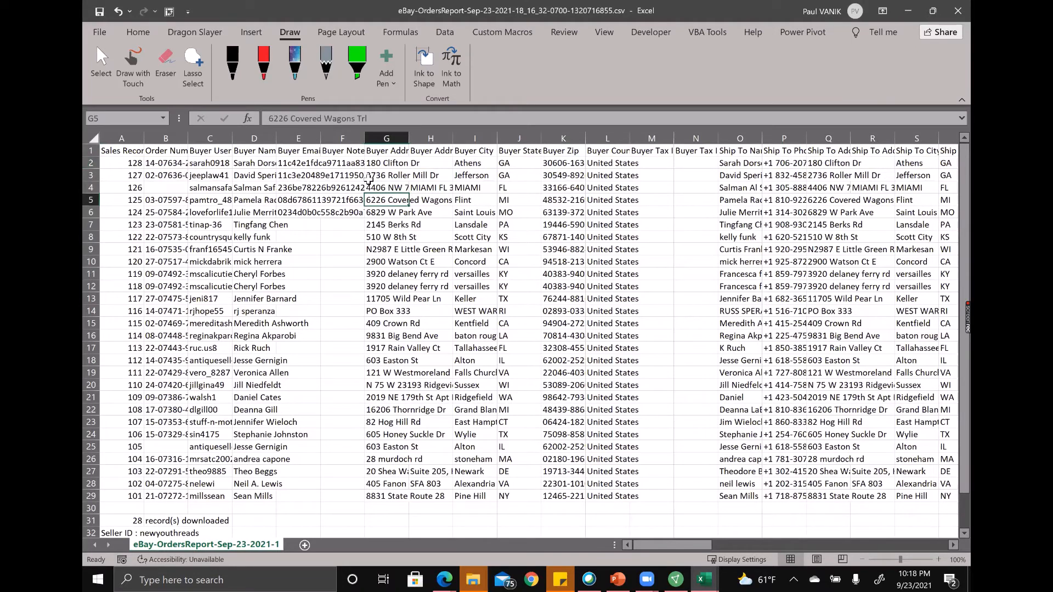
Copy the whole orders table from the header row through the last sales record, leaving out the footer rows.
click(133, 151)
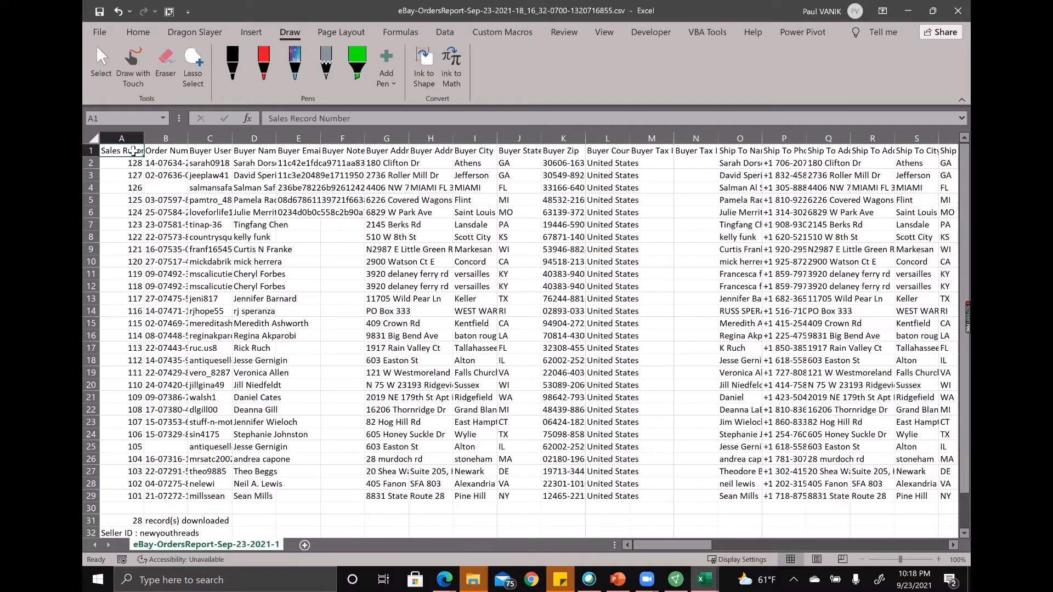
key(ctrl+shift+Right)
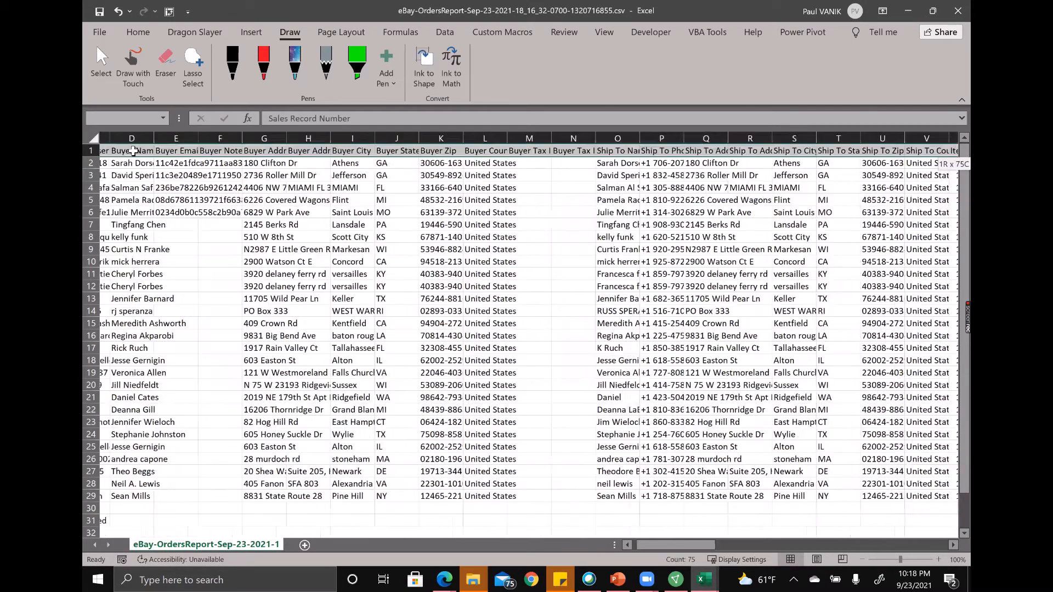
key(ctrl+shift+Down)
key(ctrl+c)
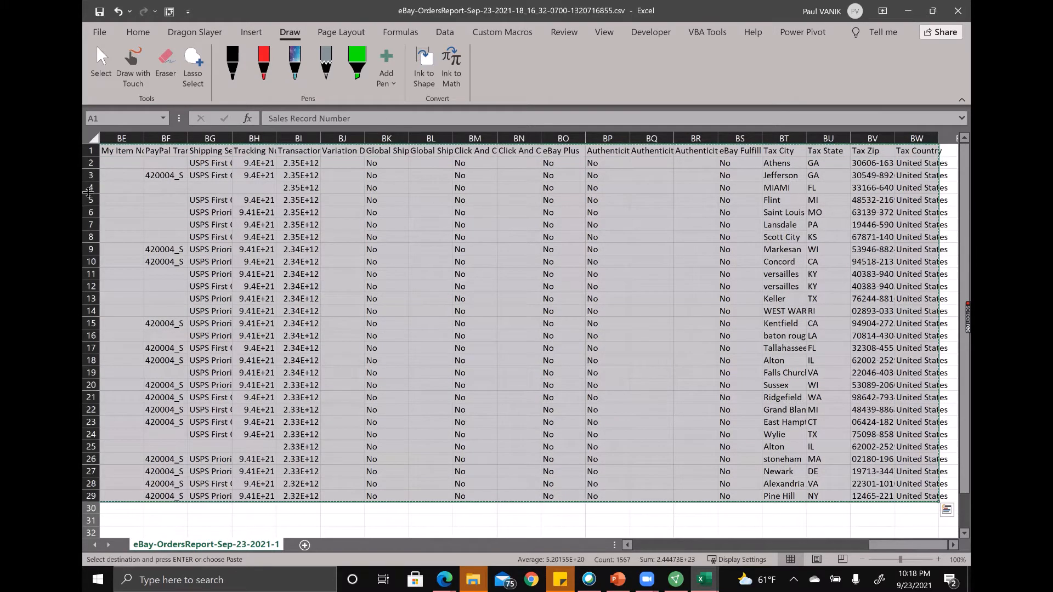
Switch back to the untitled Google Sheets spreadsheet and paste the copied orders into Sheet1 starting at cell A1.
mouse_move(447, 578)
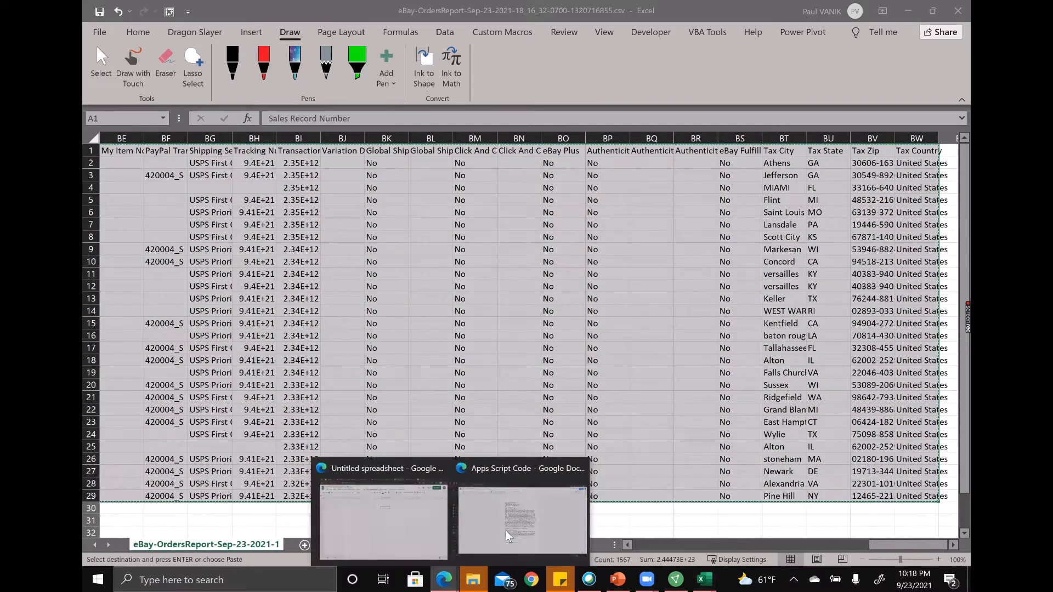
click(378, 516)
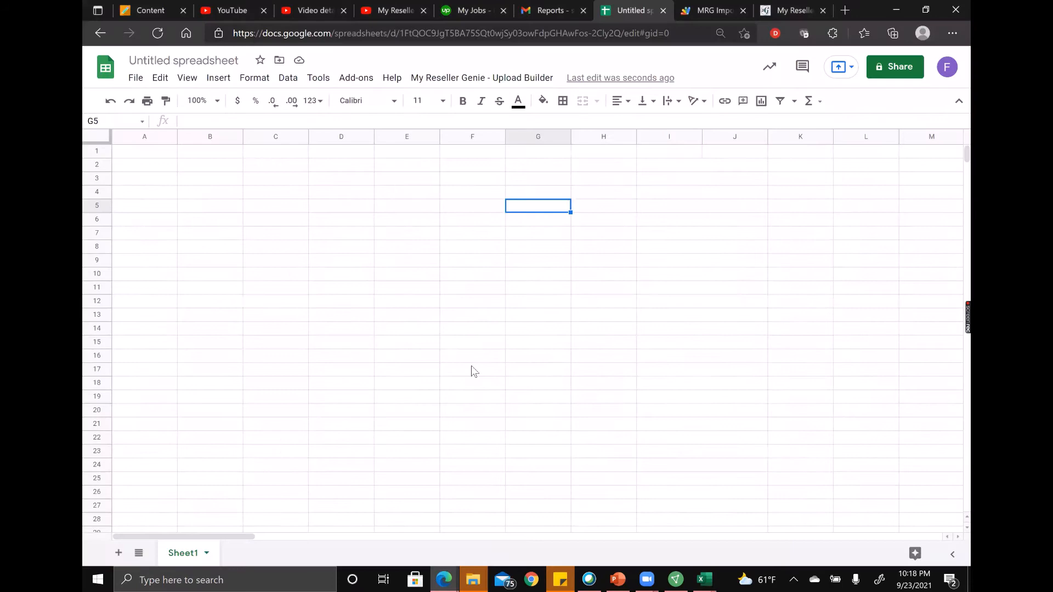
click(156, 154)
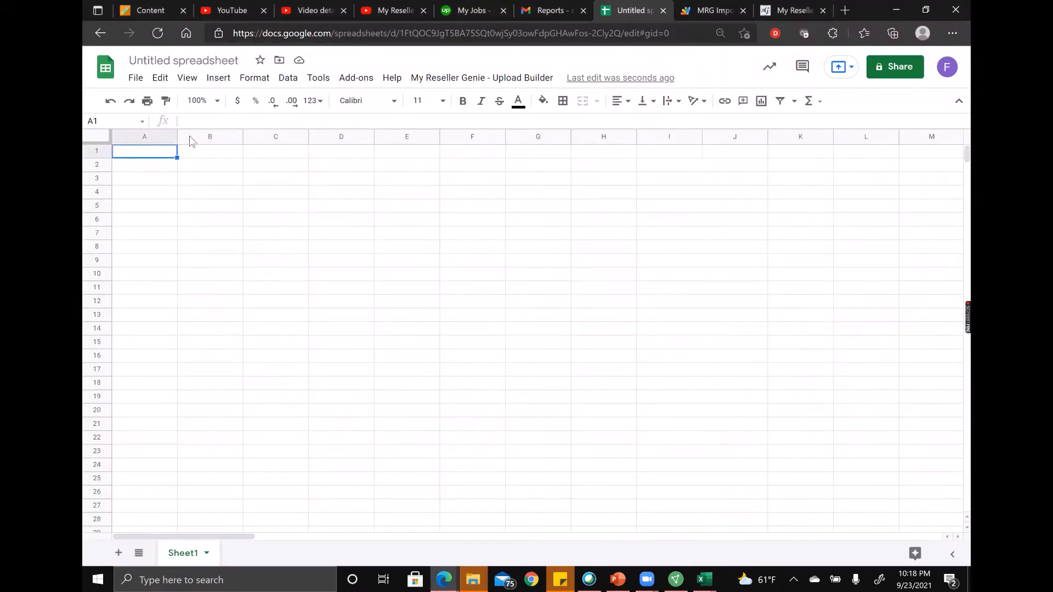
key(ctrl+v)
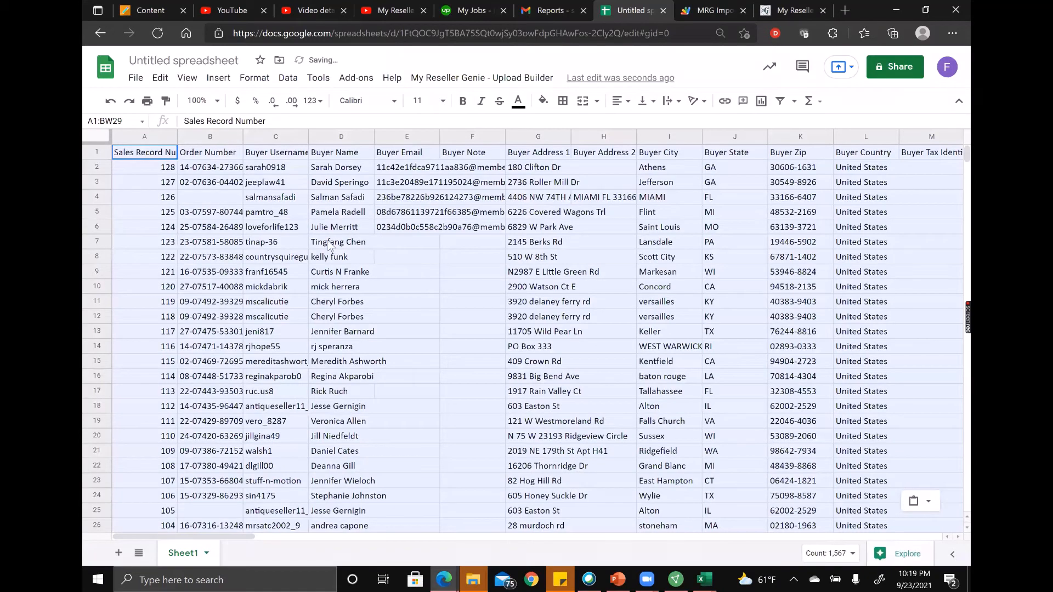
click(274, 230)
Create the Ebay sales upload from the Sheet1 orders with the My Reseller Genie - Upload Builder.
click(478, 81)
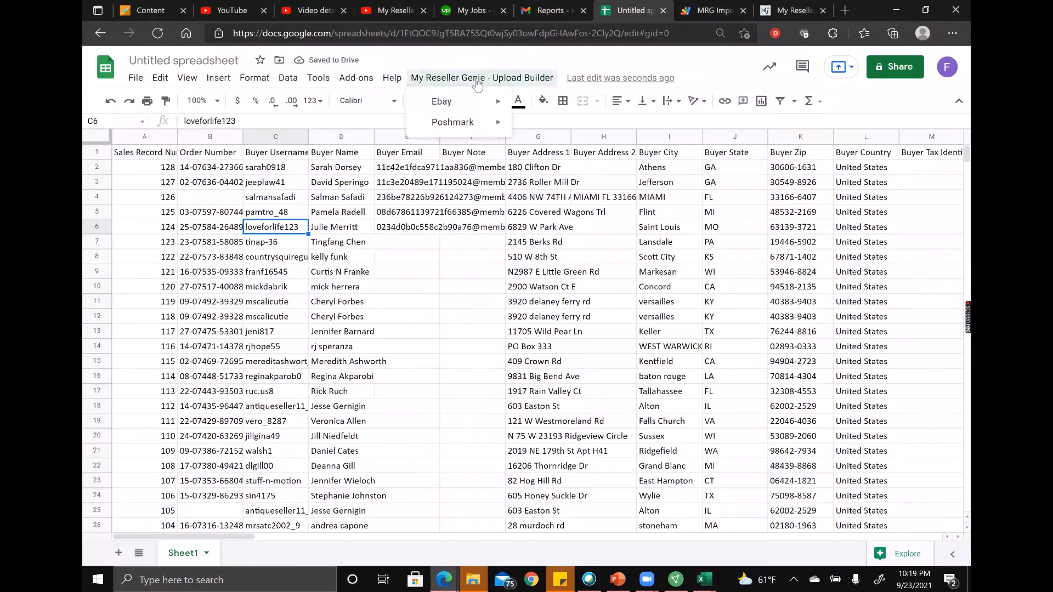
mouse_move(461, 103)
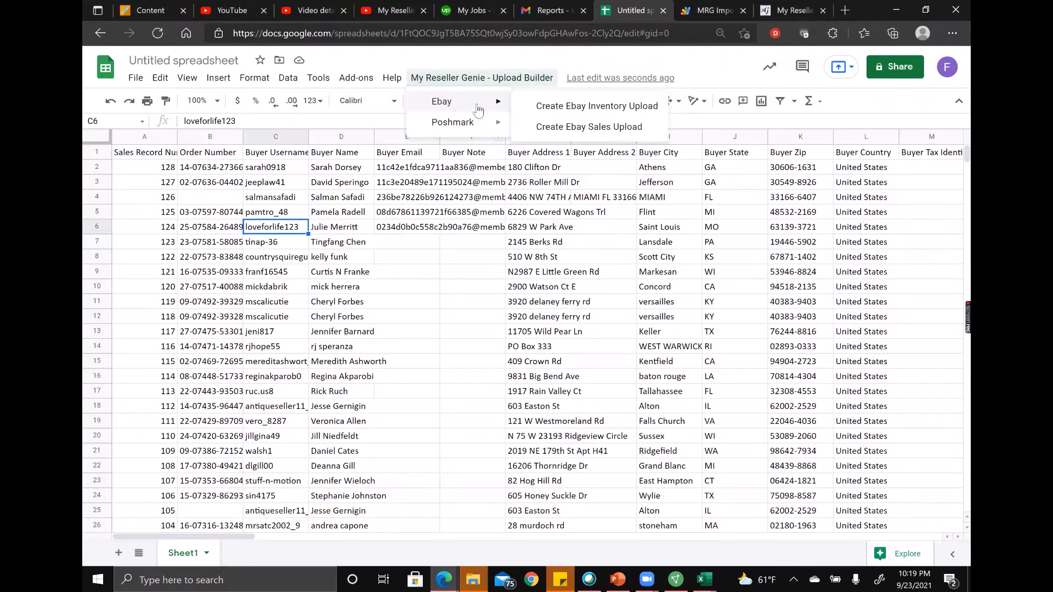
click(574, 128)
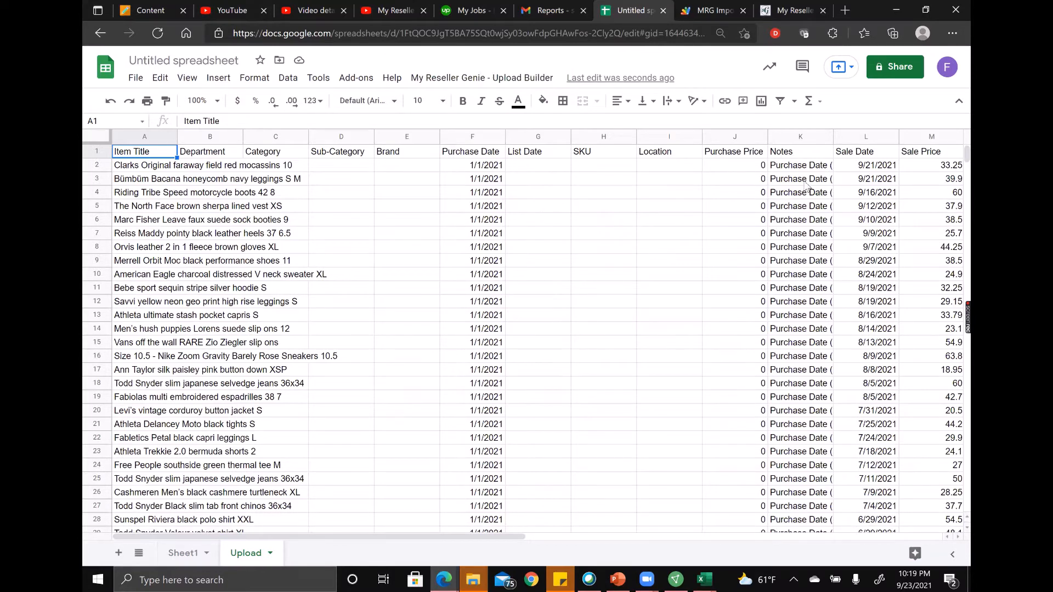
Check the placeholder note and the sale columns in the Upload sheet, and download the sheet as comma-separated values.
click(804, 168)
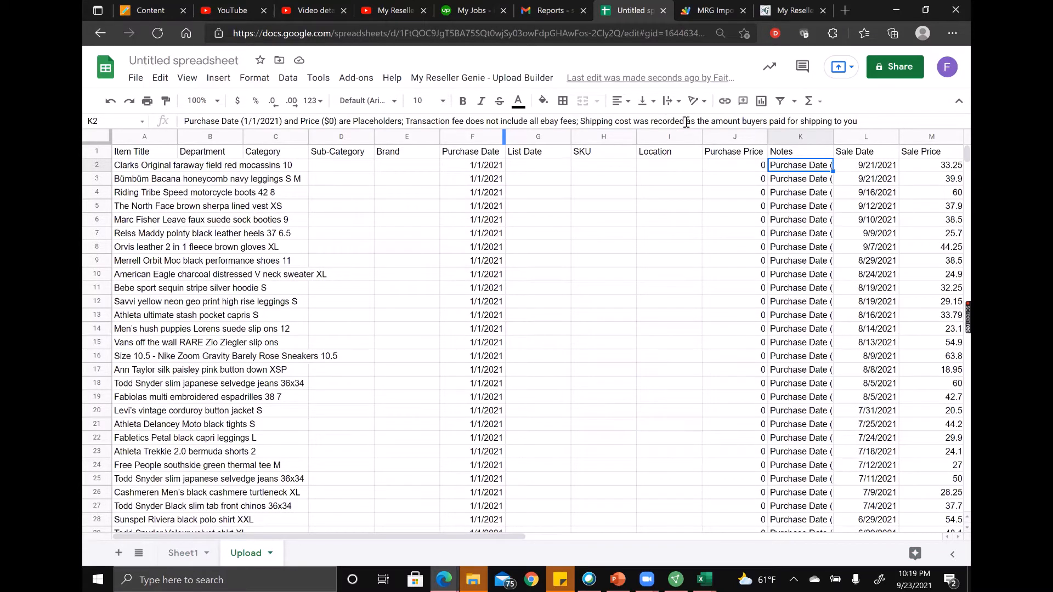
click(699, 170)
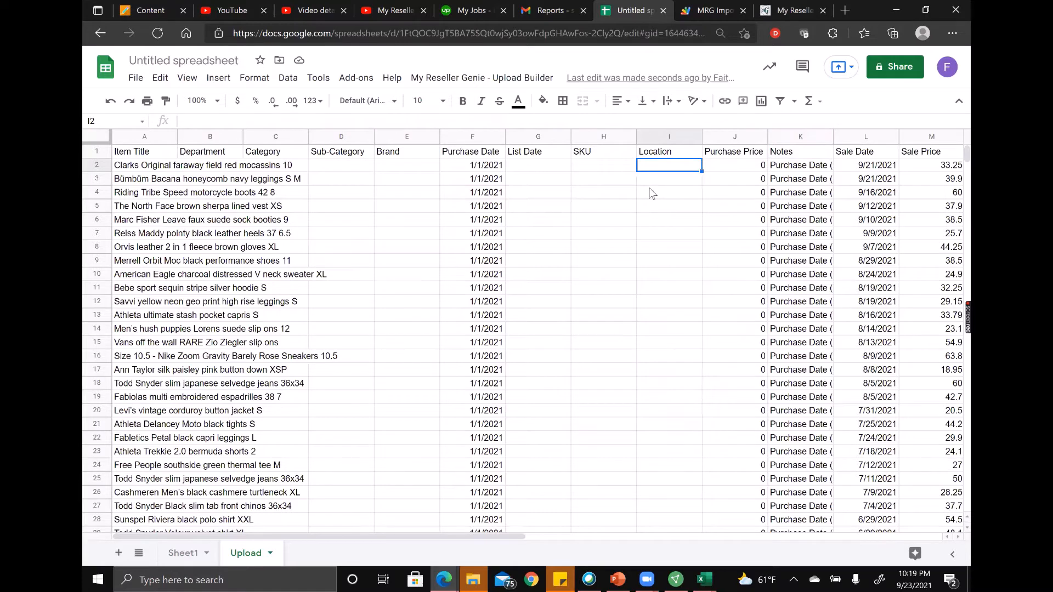
scroll(652, 193, right, 2)
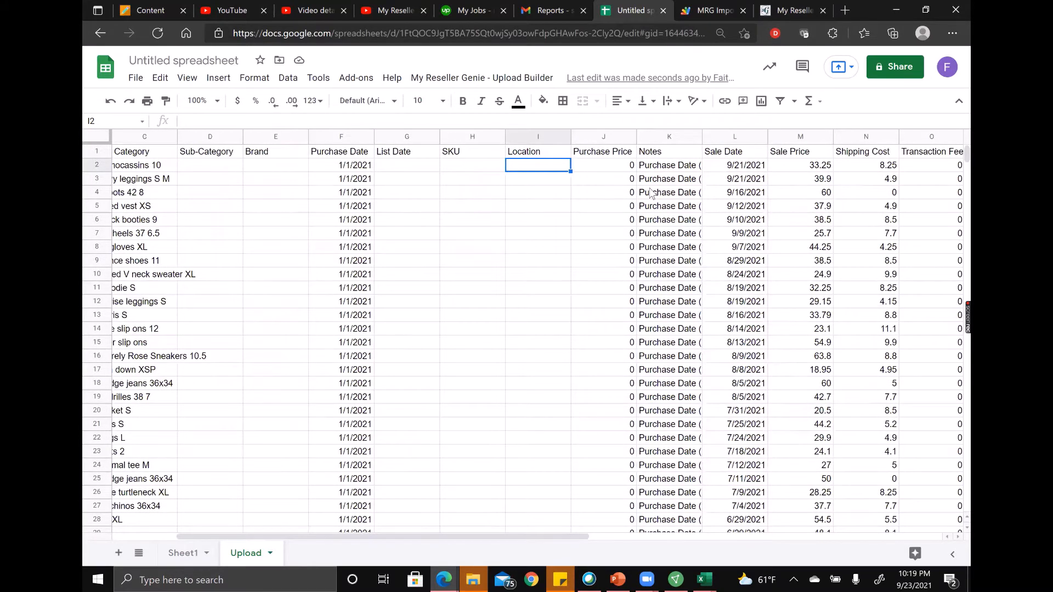
scroll(652, 193, right, 1)
scroll(650, 193, left, 3)
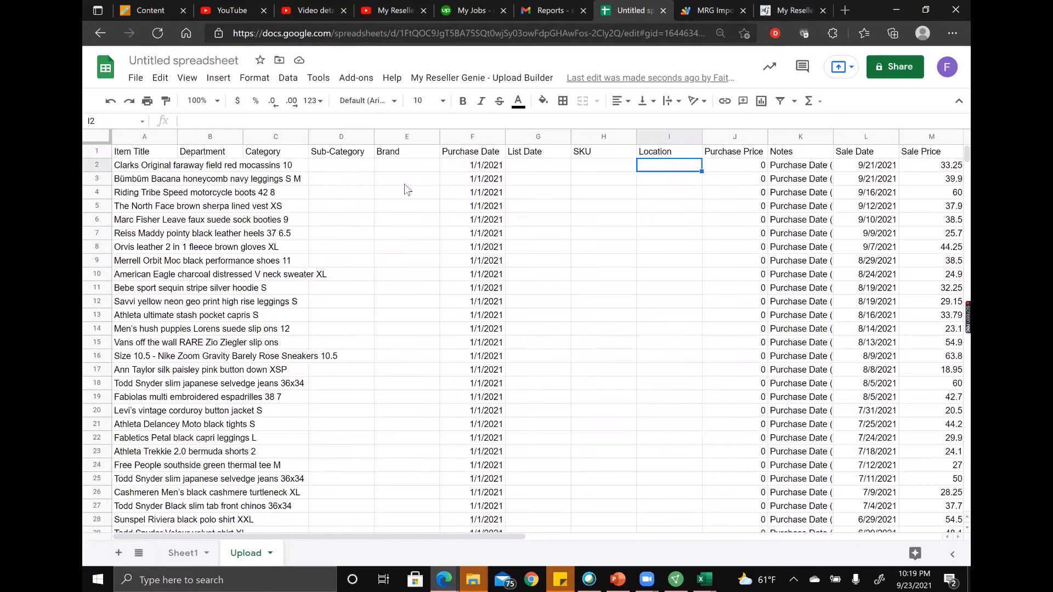
click(136, 78)
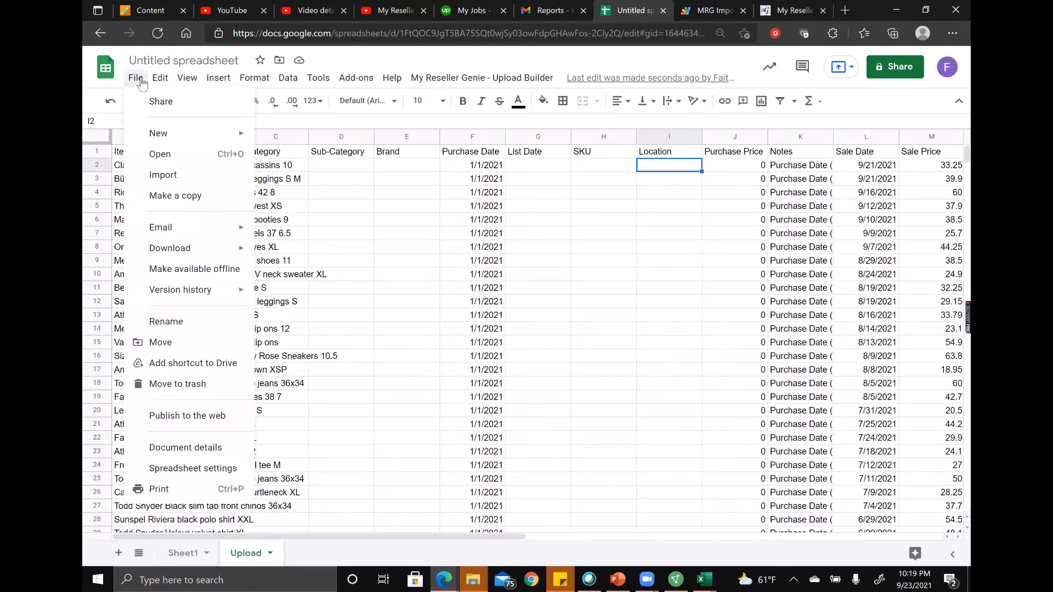
mouse_move(195, 243)
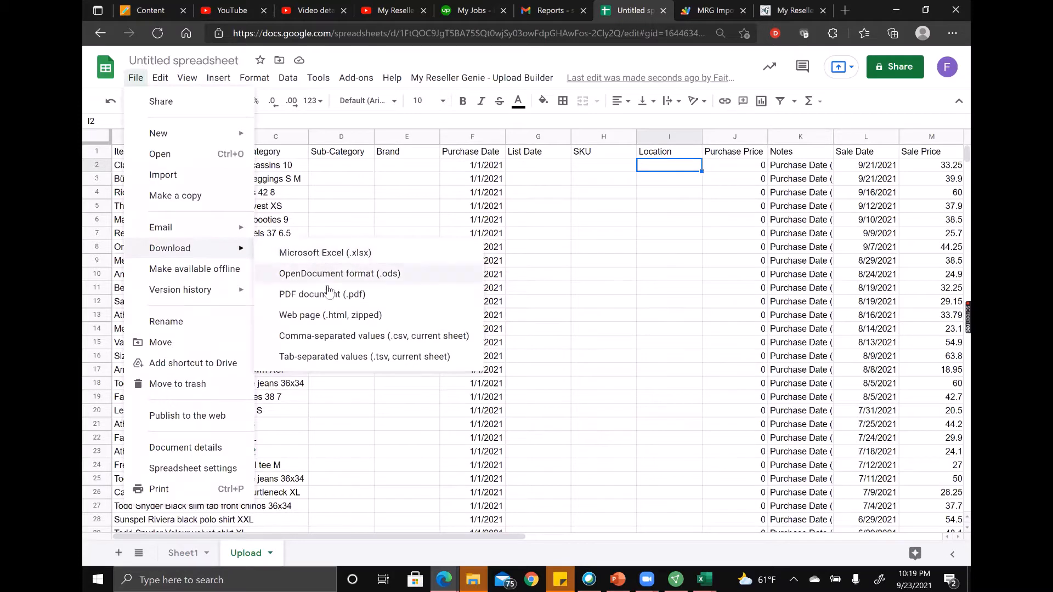
click(350, 340)
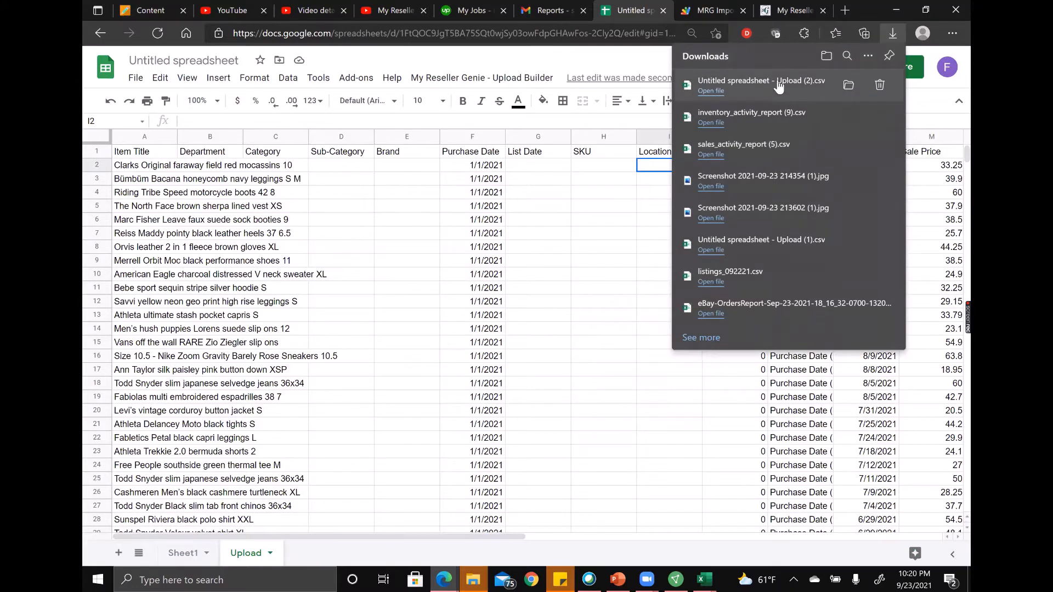
Rename the newly downloaded Untitled spreadsheet - Upload (2).csv in the Downloads folder as Ebay Sales Upload and close the folder.
click(848, 84)
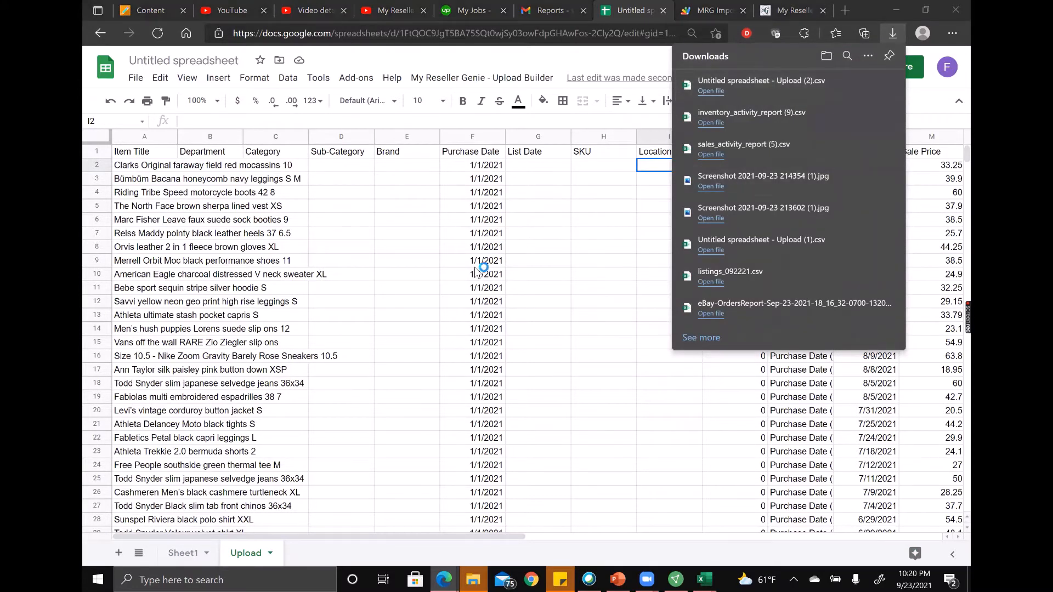
click(288, 162)
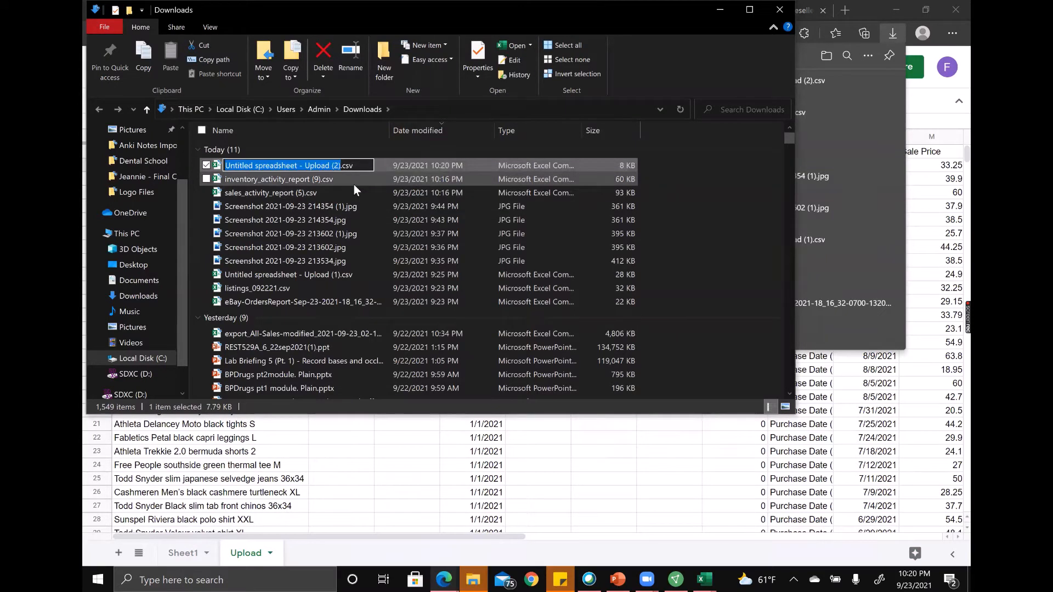
text(Ebay S)
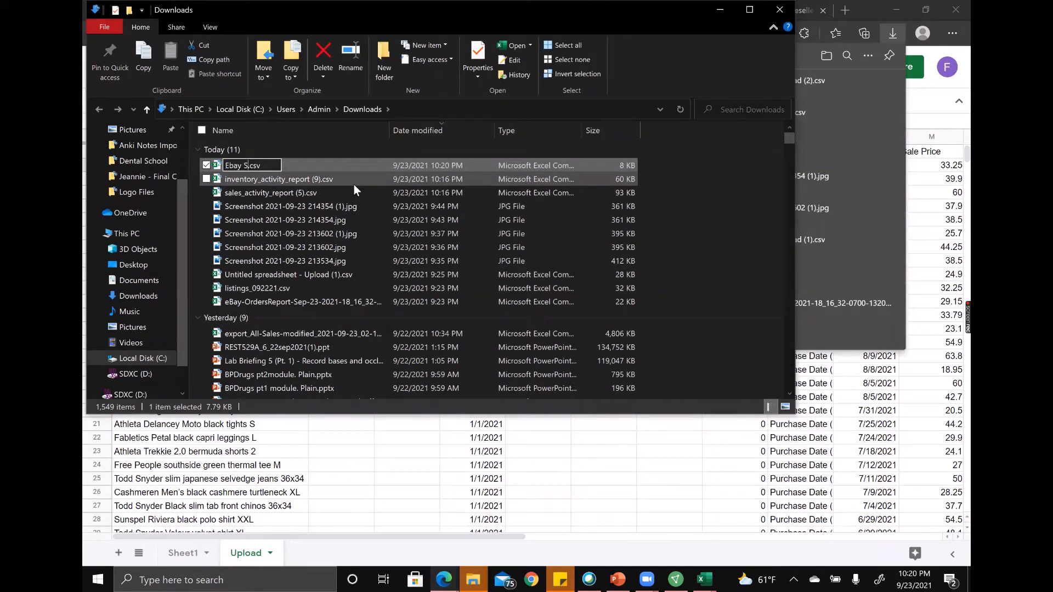
text(ales Upload)
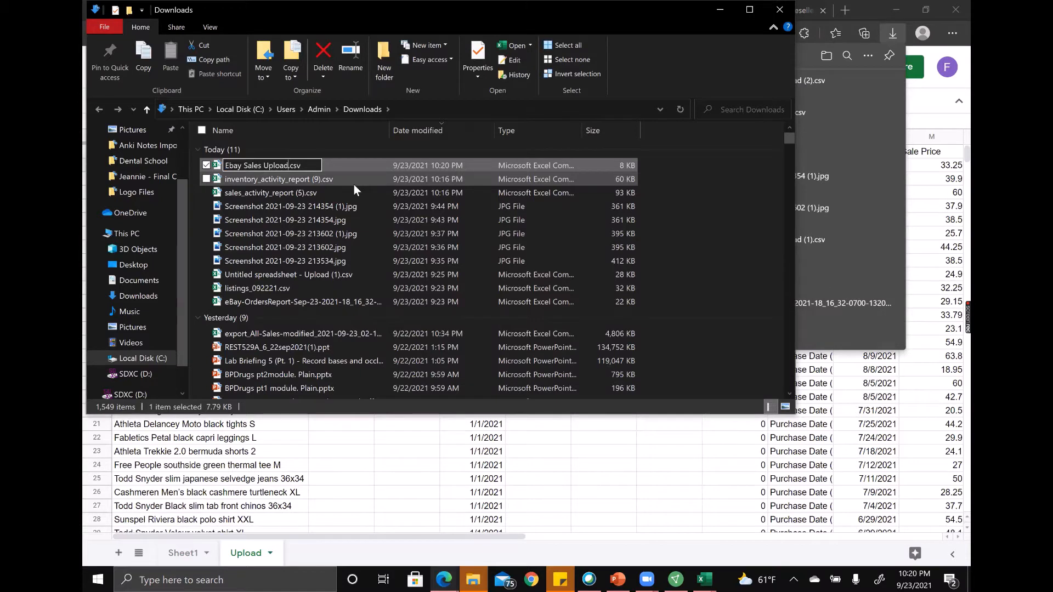
key(Return)
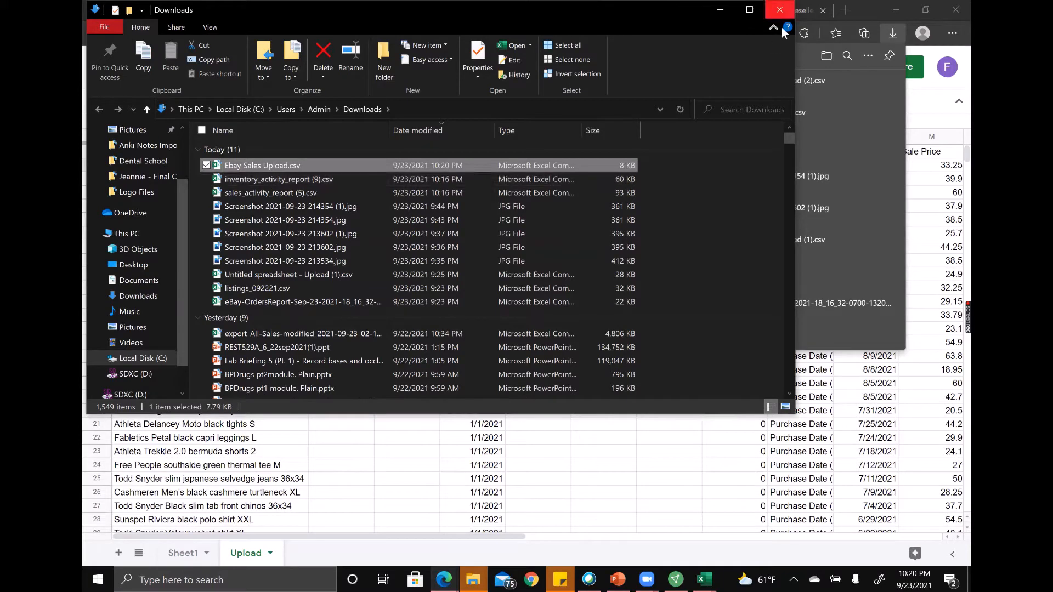
click(779, 9)
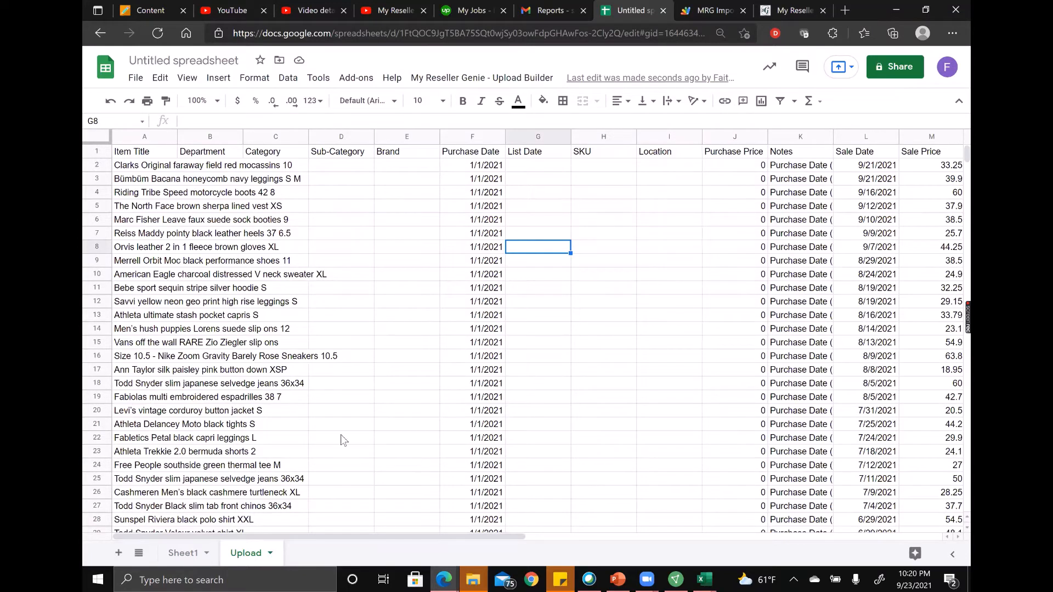
Delete the Upload sheet holding the eBay sales from the spreadsheet.
right_click(244, 557)
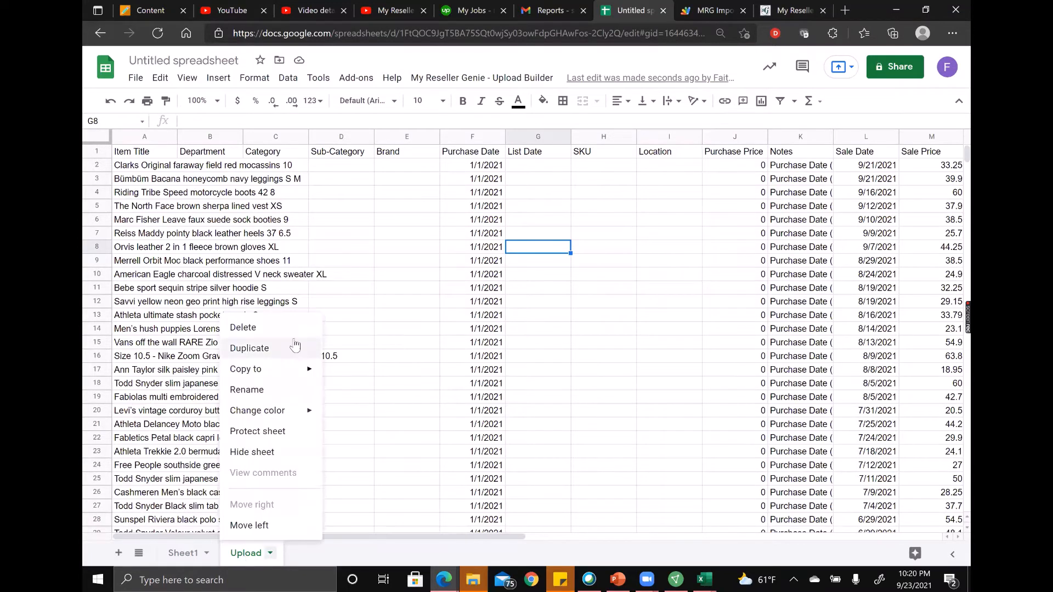
click(268, 328)
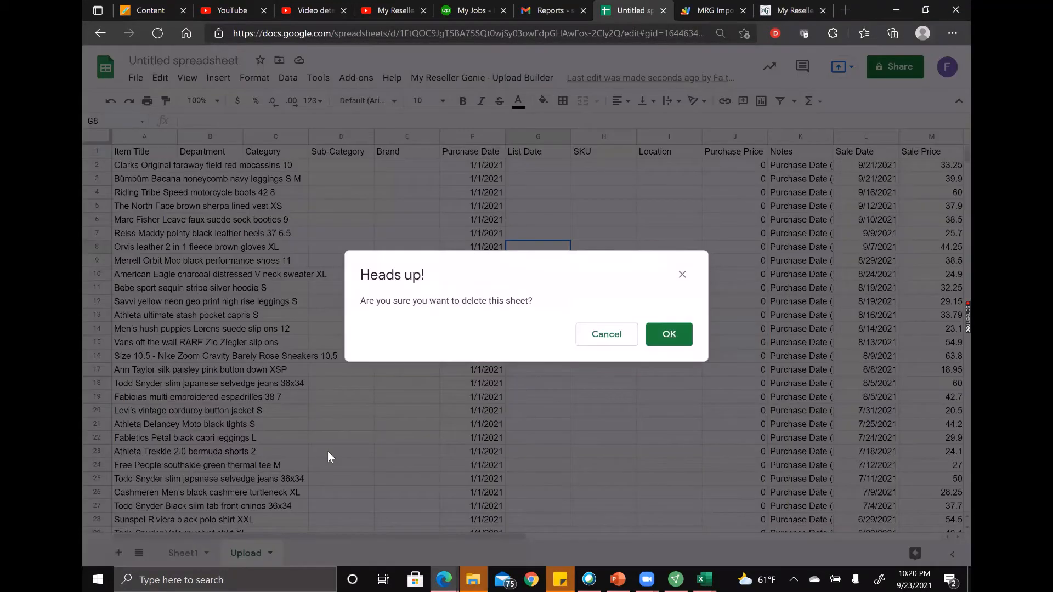
click(677, 340)
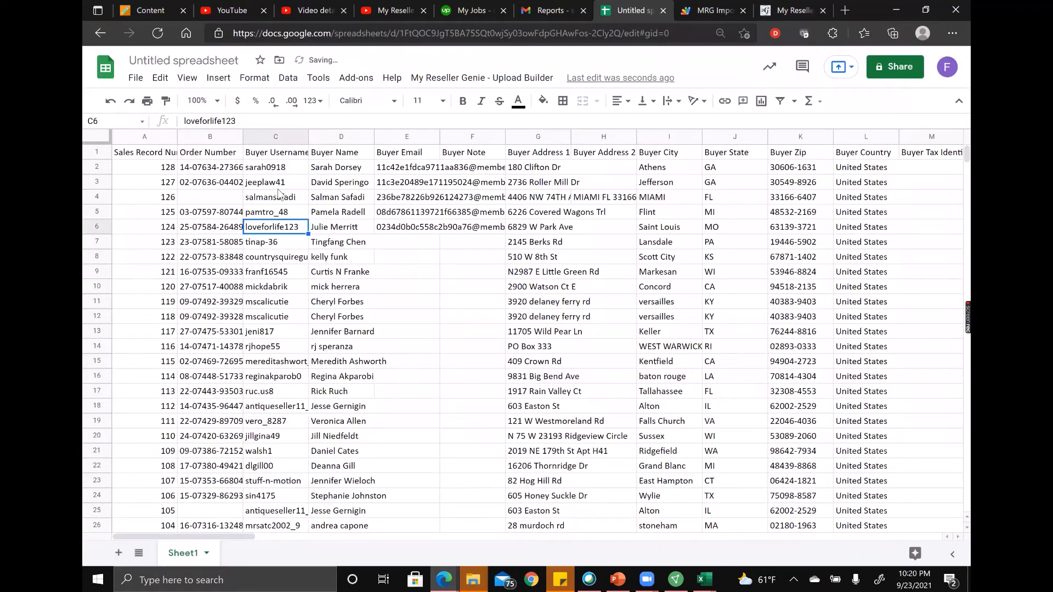
Clear all contents and any merged cells from Sheet1 and return to cell A1.
key(ctrl+a)
key(Delete)
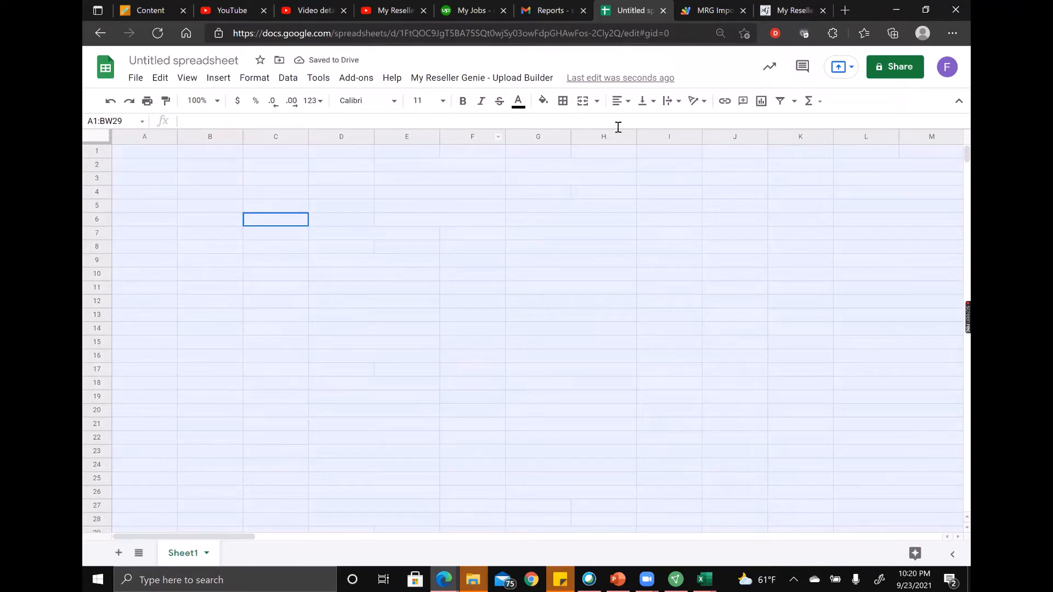
click(582, 102)
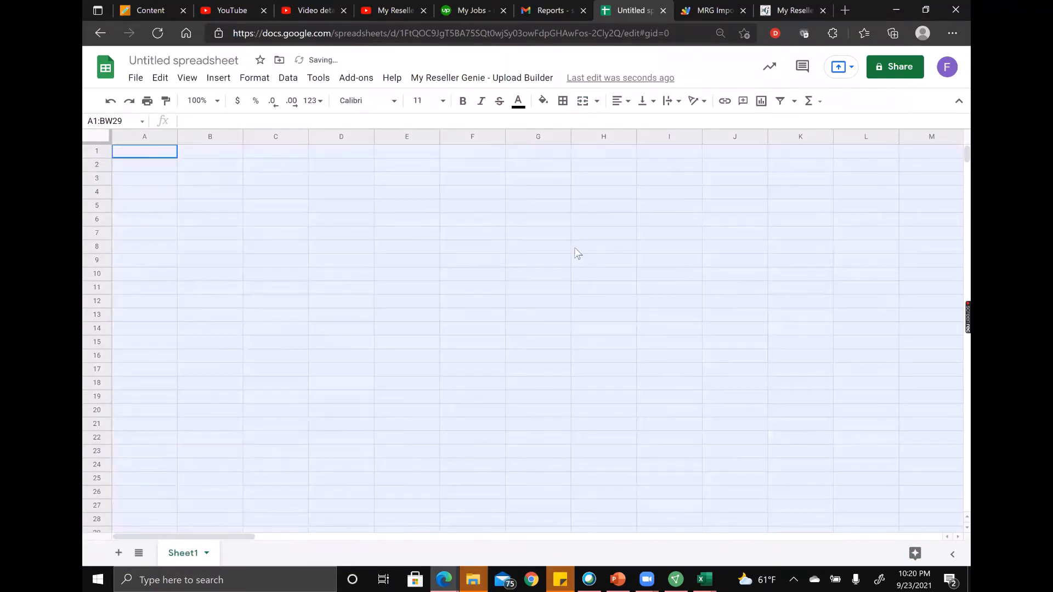
click(417, 233)
key(ctrl+Up)
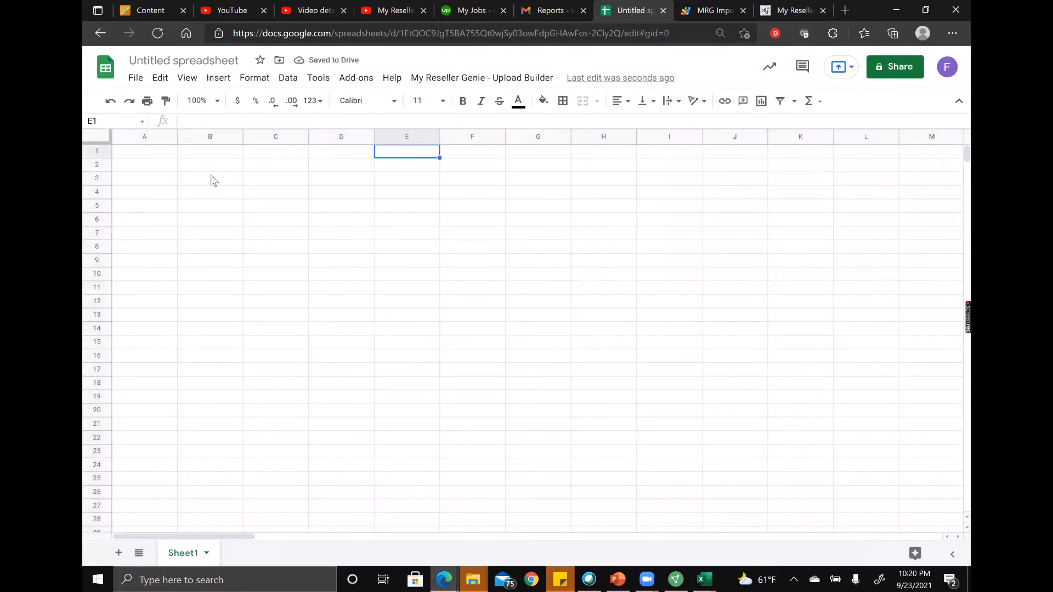
key(ctrl+Left)
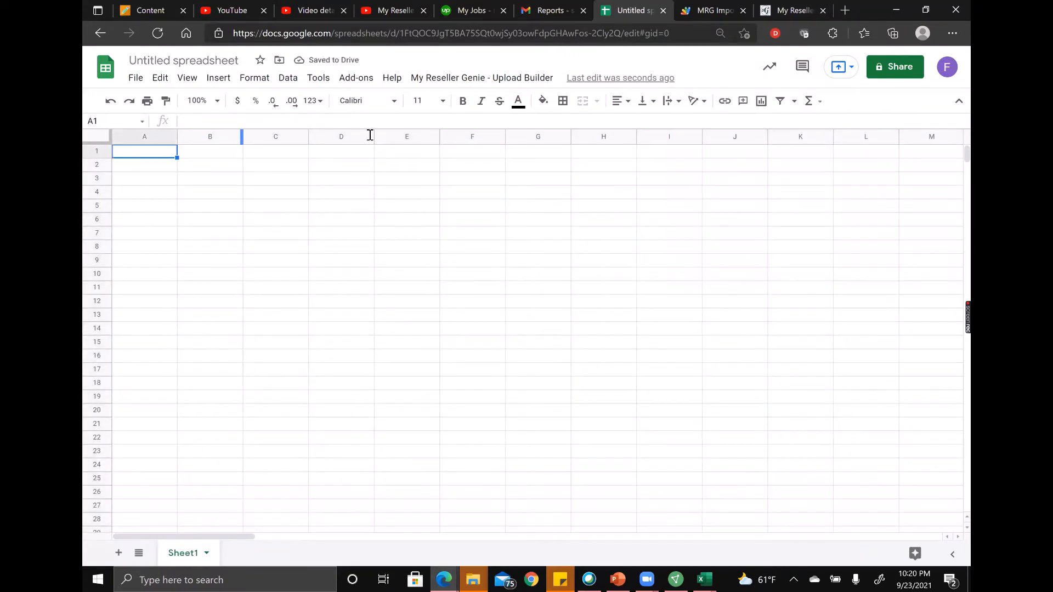
Open sales_activity_report (5).csv and inventory_activity_report (9).csv from the Downloads folder in Excel.
click(696, 576)
mouse_move(473, 580)
click(410, 514)
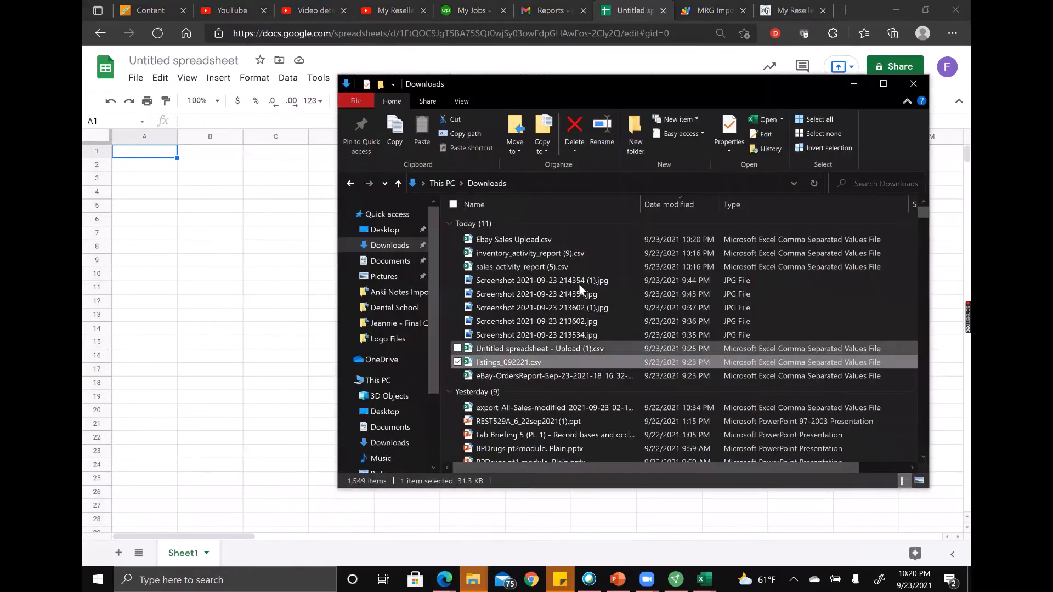
click(534, 266)
ctrl+click(557, 253)
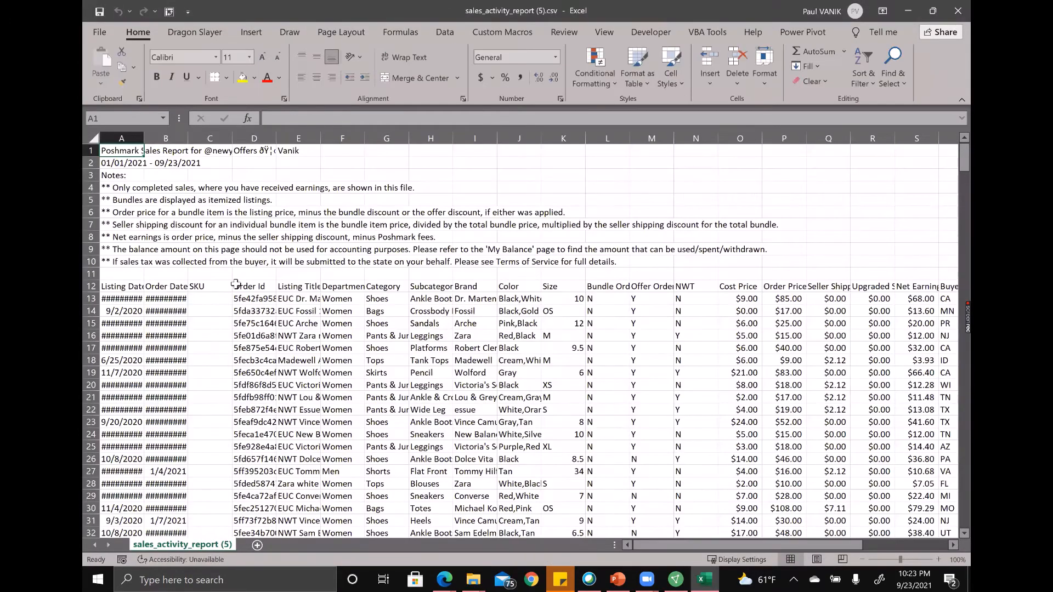
Copy the whole sales table in sales_activity_report (5).csv from the header row 12 through the last record.
click(193, 285)
key(ctrl+Left)
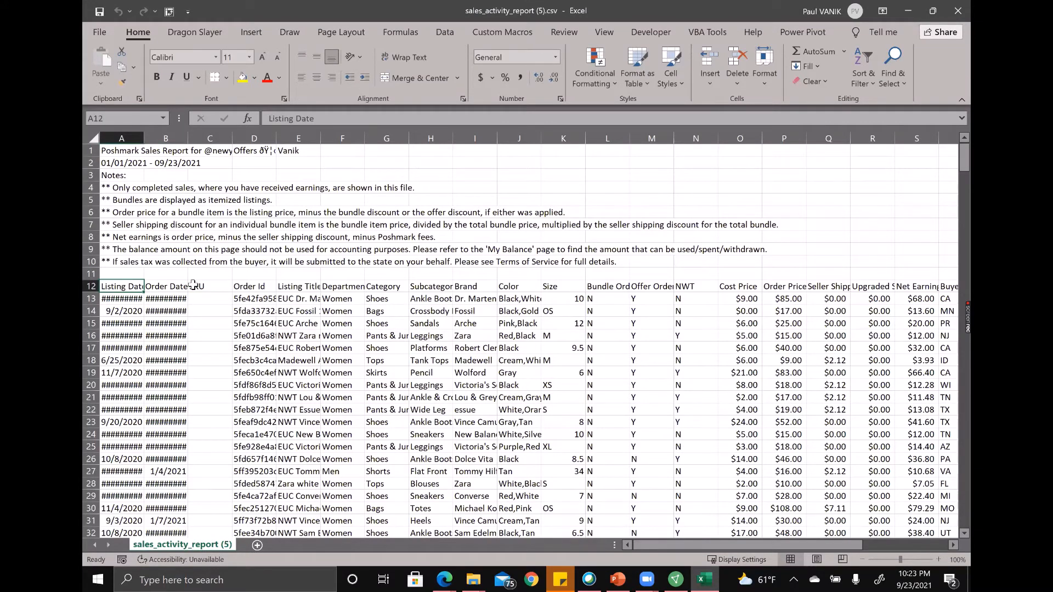
key(ctrl+shift+Right)
key(ctrl+shift+Down)
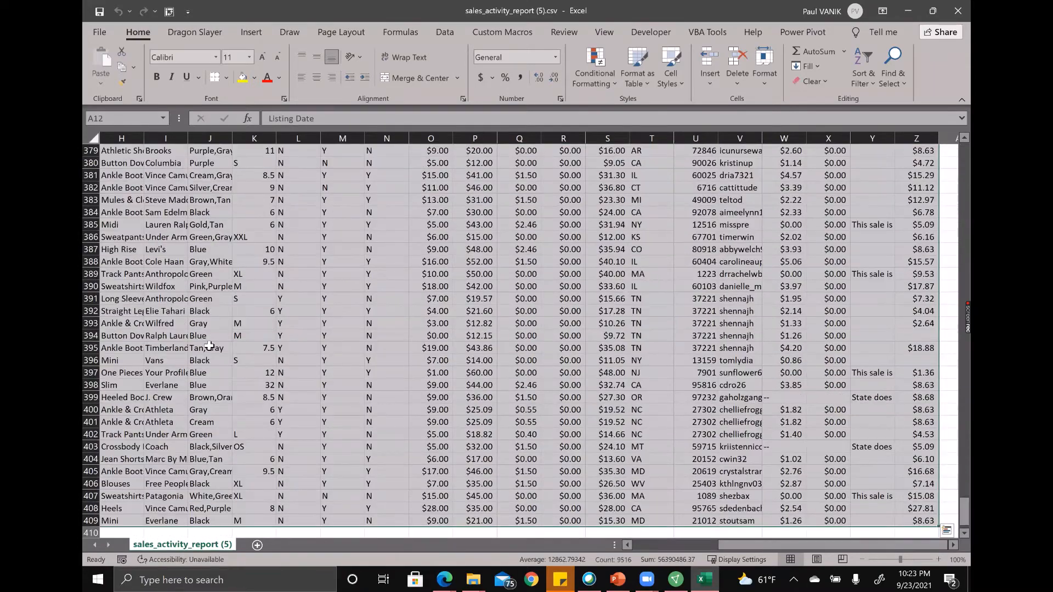
scroll(210, 346, left, 5)
key(ctrl+c)
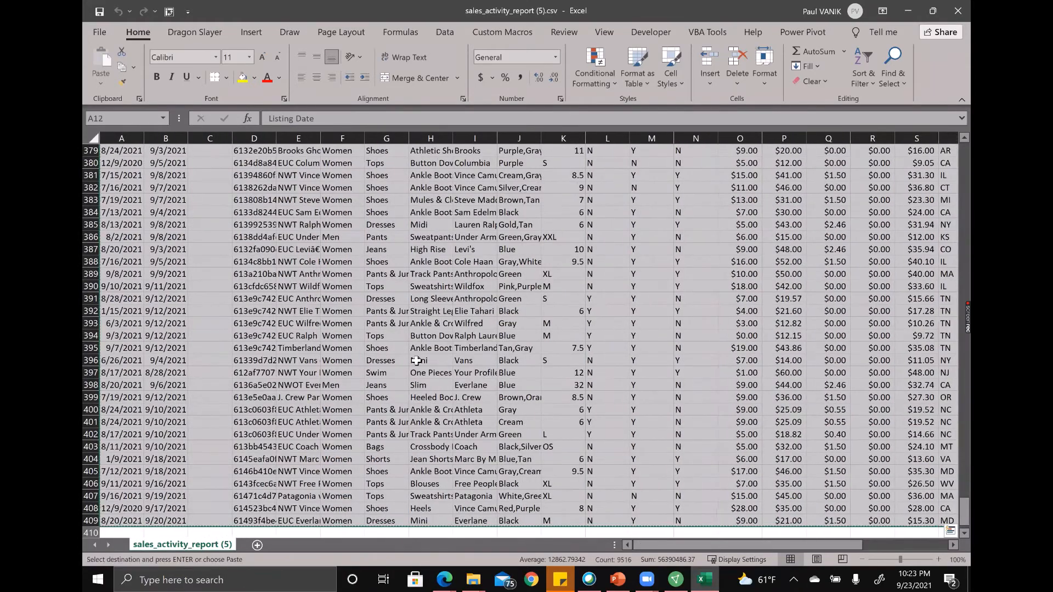
scroll(417, 360, up, 14)
scroll(416, 361, up, 10)
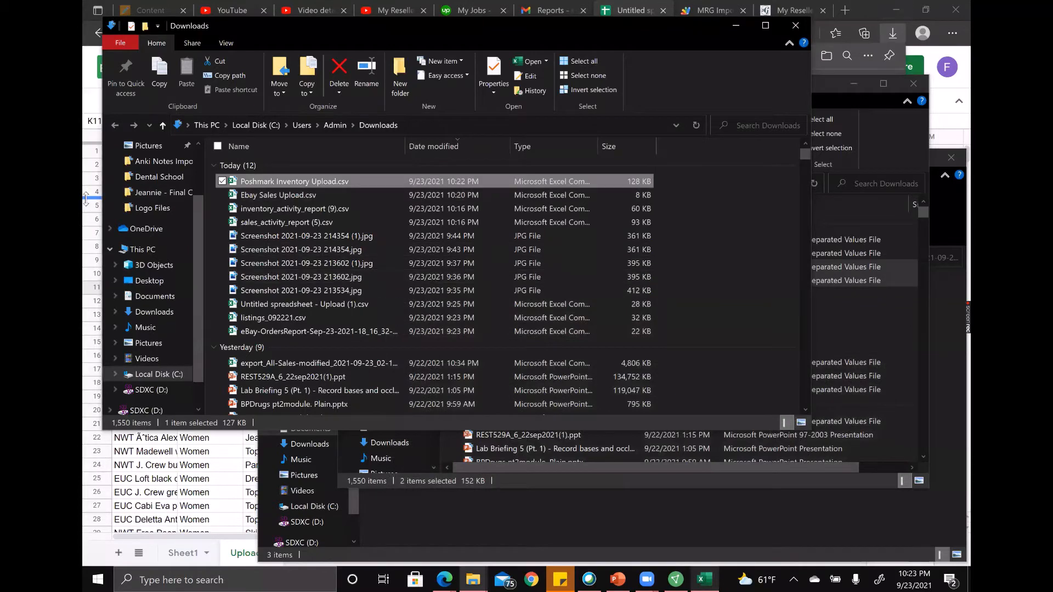
Switch back to the untitled Google Sheets spreadsheet and replace all Sheet1 contents with the copied sales table starting at cell A1.
click(85, 199)
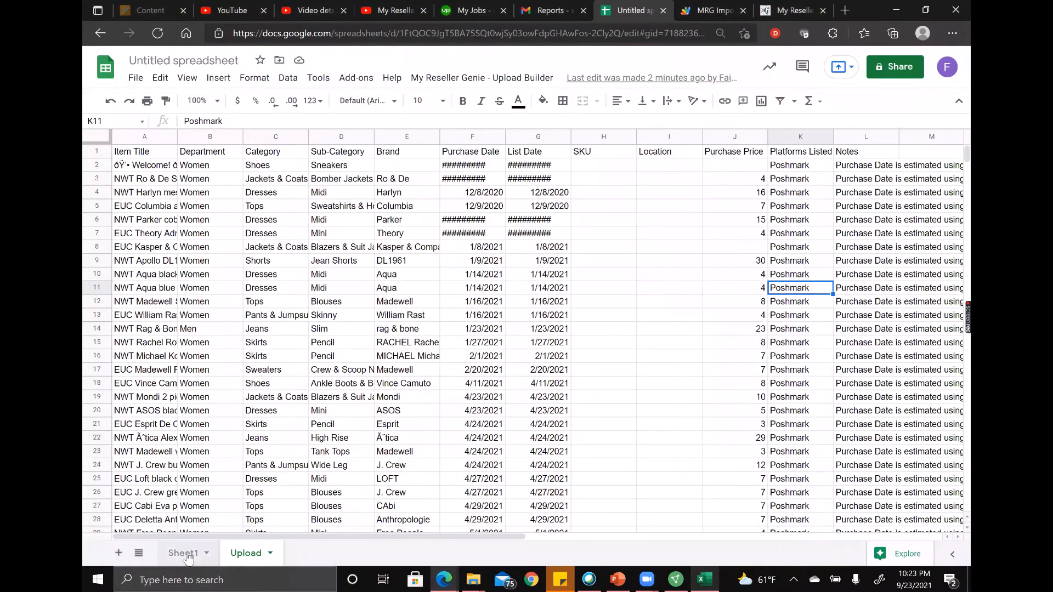
click(185, 555)
key(ctrl+a)
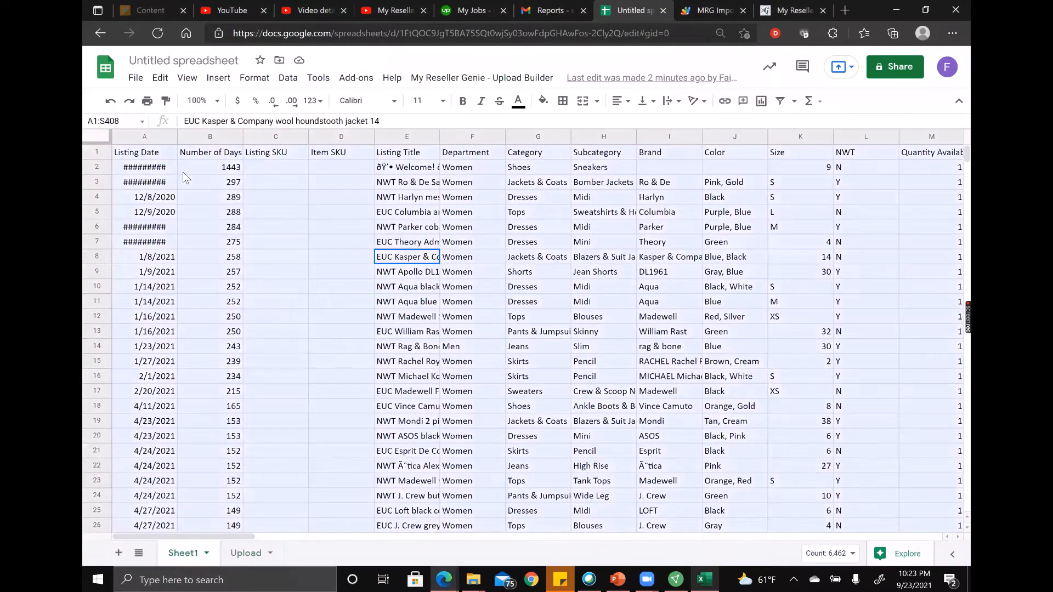
key(Delete)
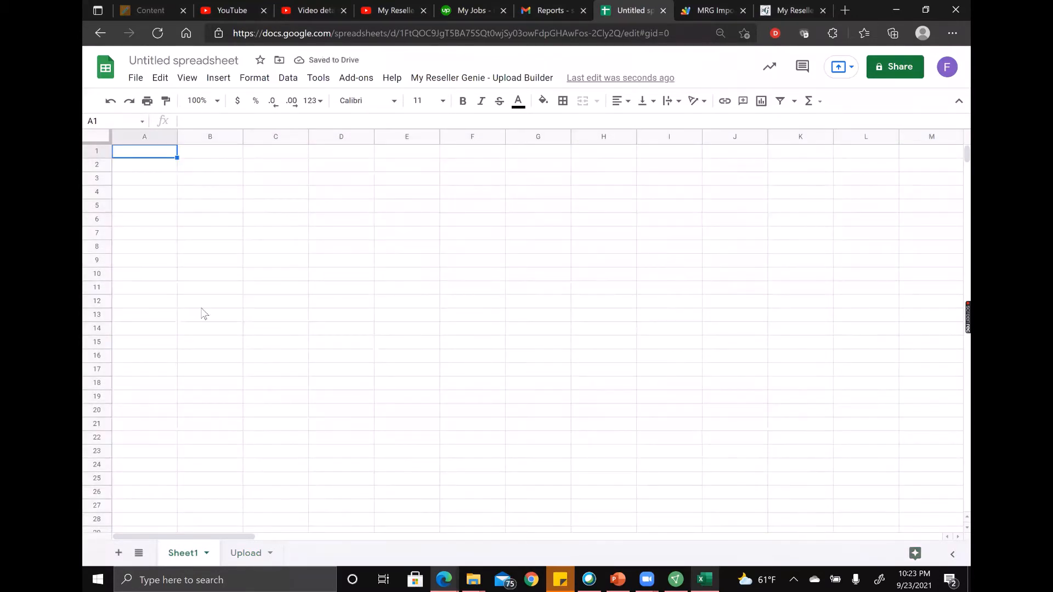
Delete the Upload sheet holding the Poshmark inventory, keeping only Sheet1.
click(247, 555)
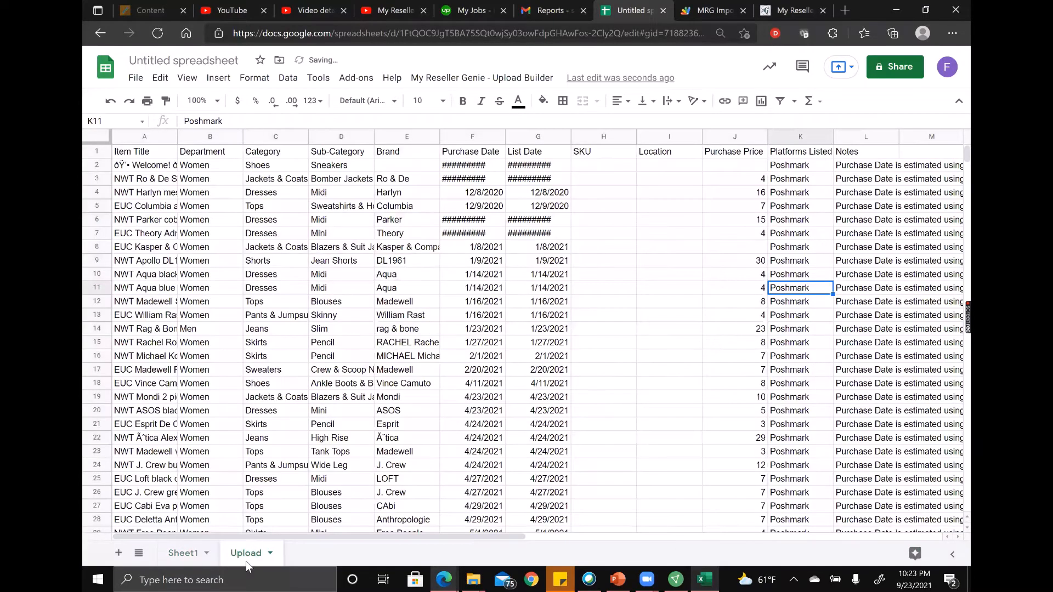
right_click(246, 561)
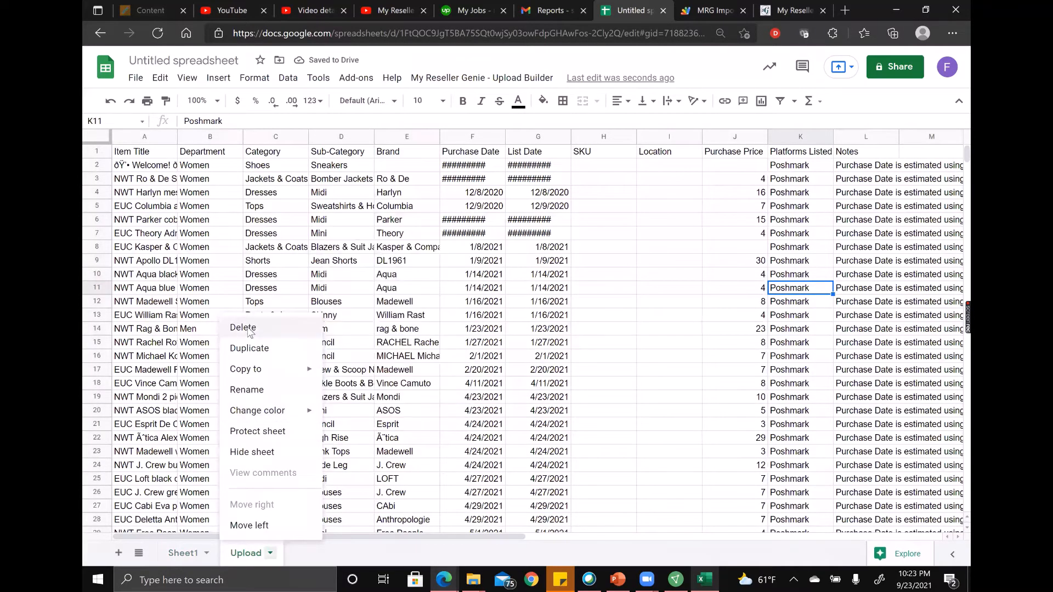
click(245, 328)
click(669, 334)
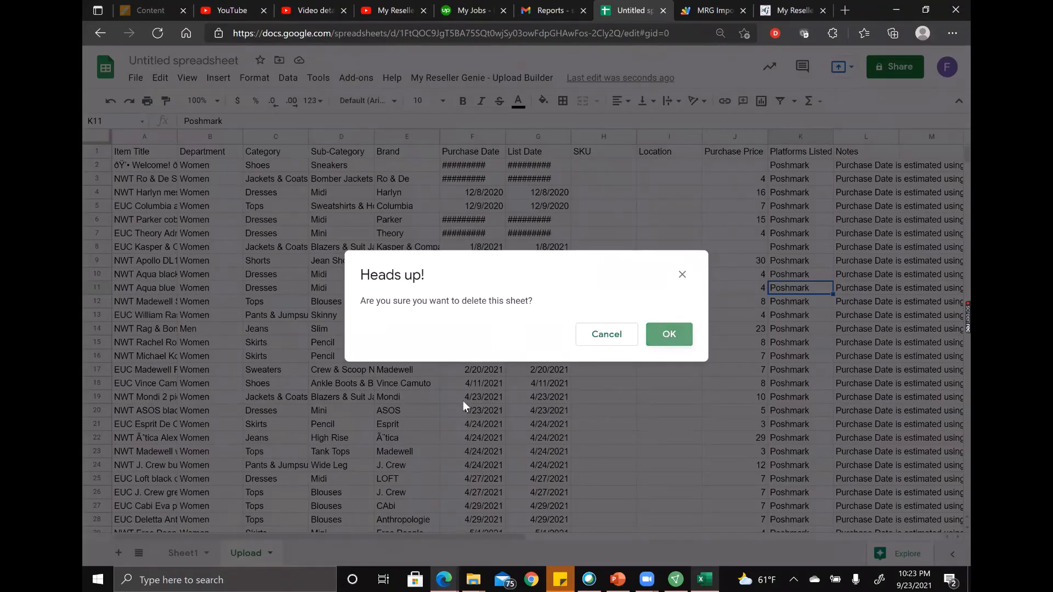
Widen the Listing Date and Order Date columns in Sheet1.
click(416, 197)
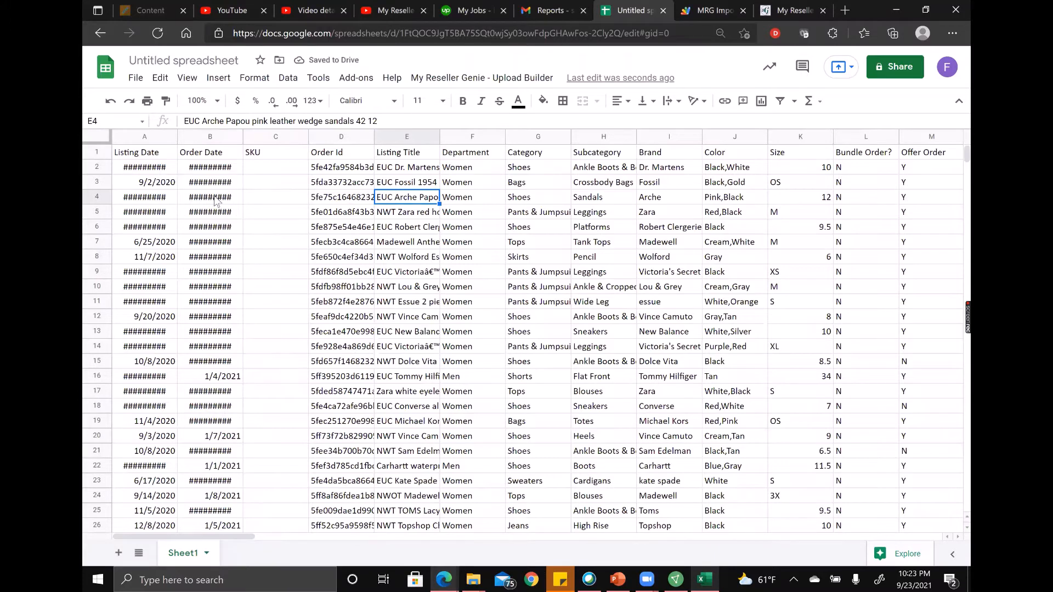
drag(176, 139, 195, 140)
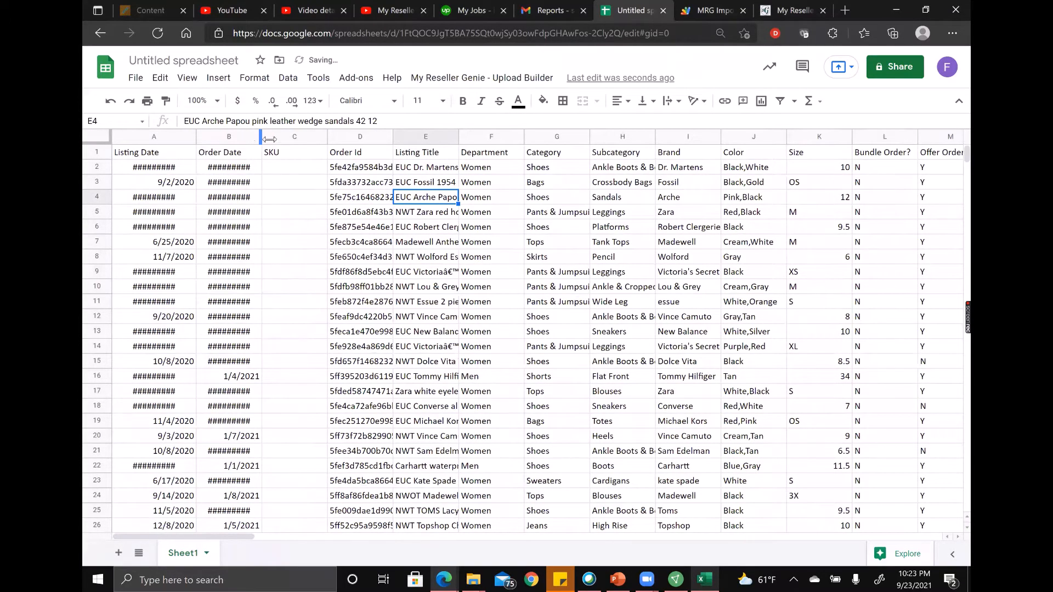
drag(269, 140, 305, 139)
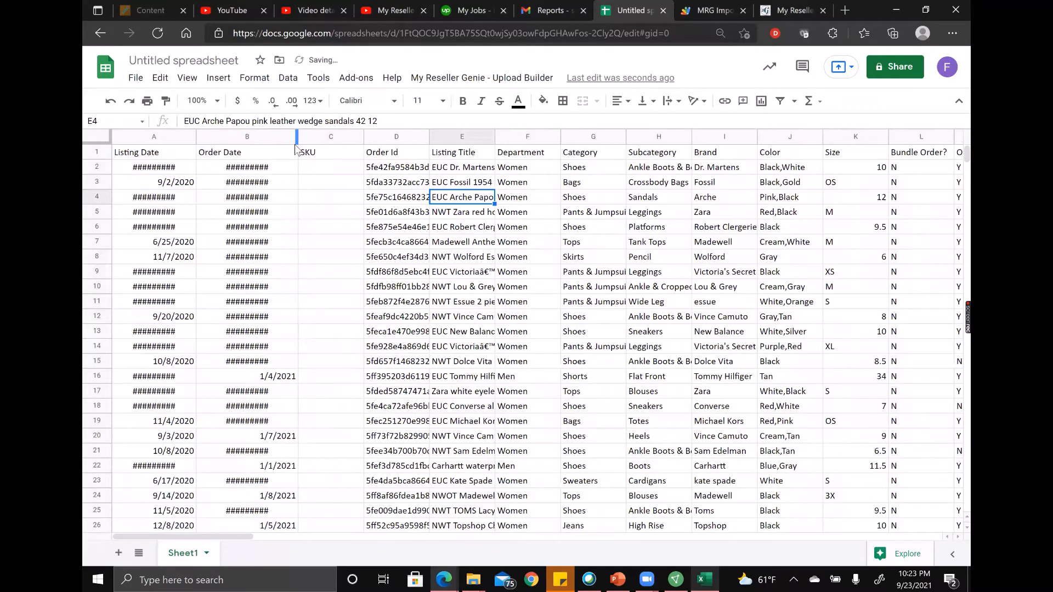
Inspect the contents of several Order Date cells in Sheet1.
click(259, 167)
click(257, 212)
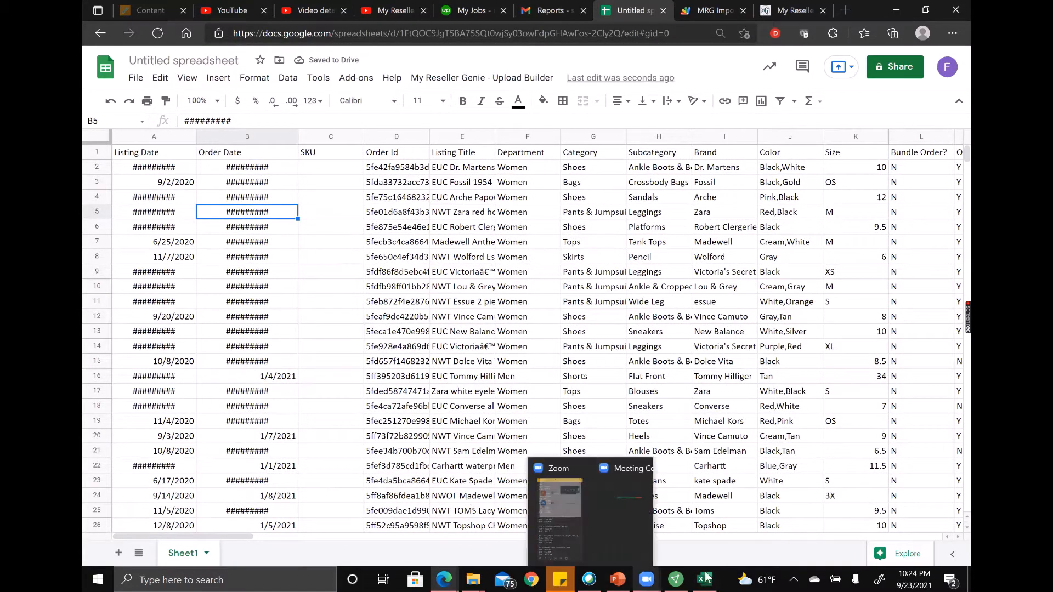
mouse_move(704, 580)
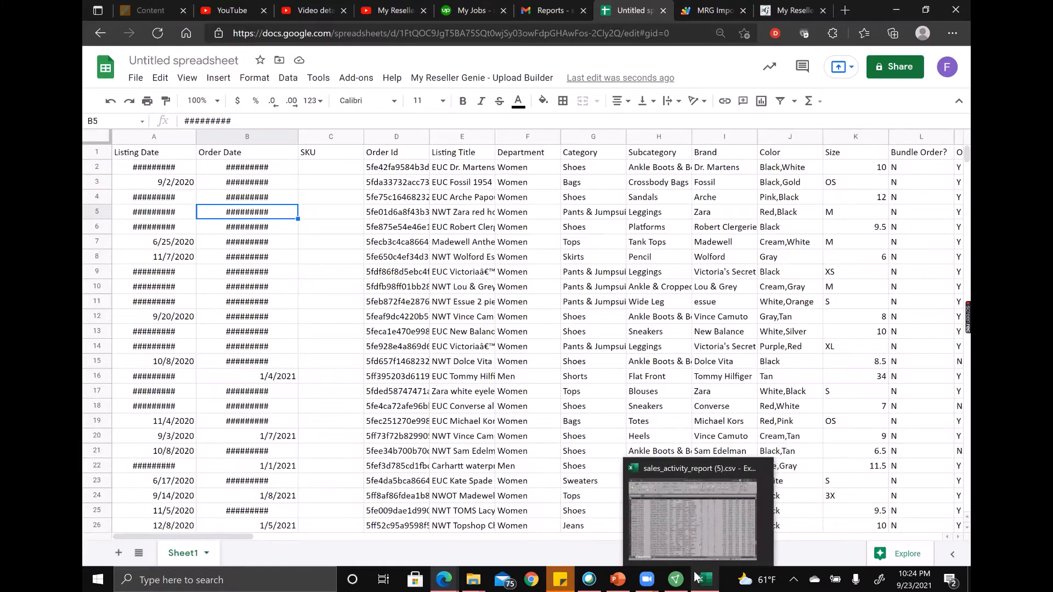
click(450, 287)
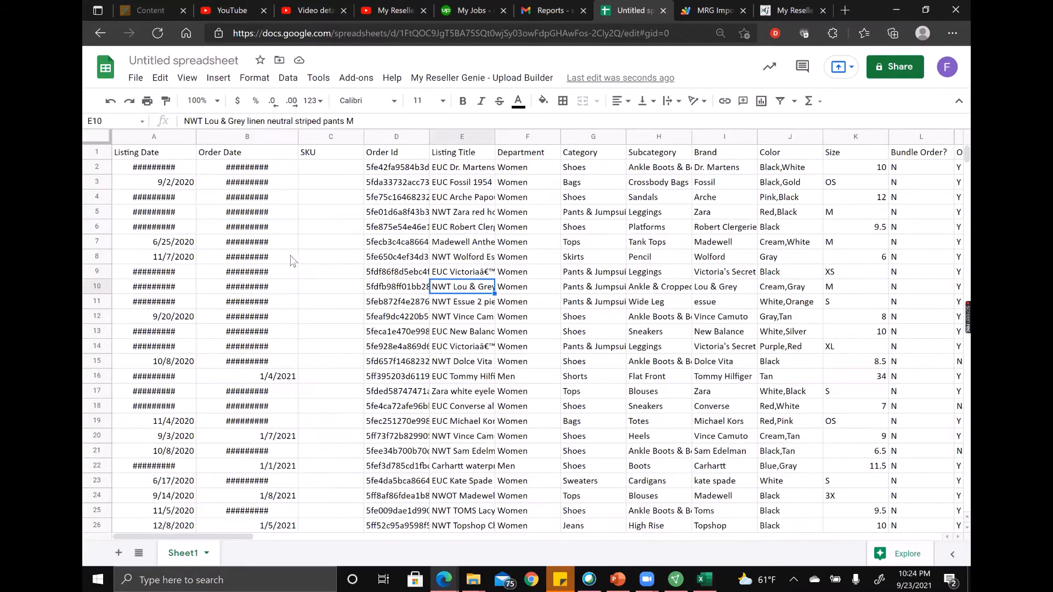
click(267, 223)
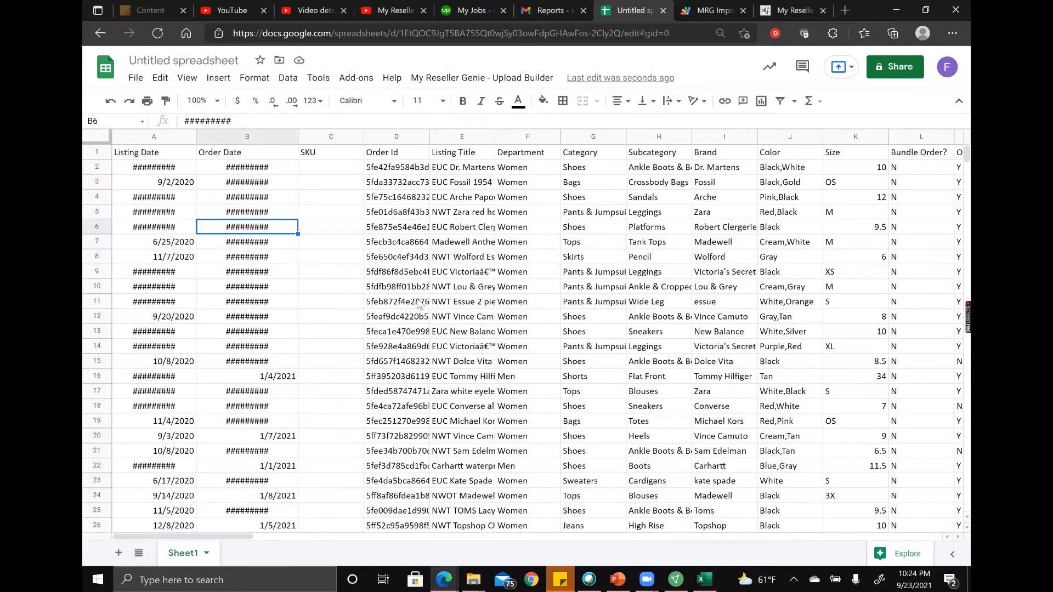
Switch to sales_activity_report (5).csv in Excel and adjust the Listing Date and Order Date column widths so the full dates fit.
mouse_move(676, 579)
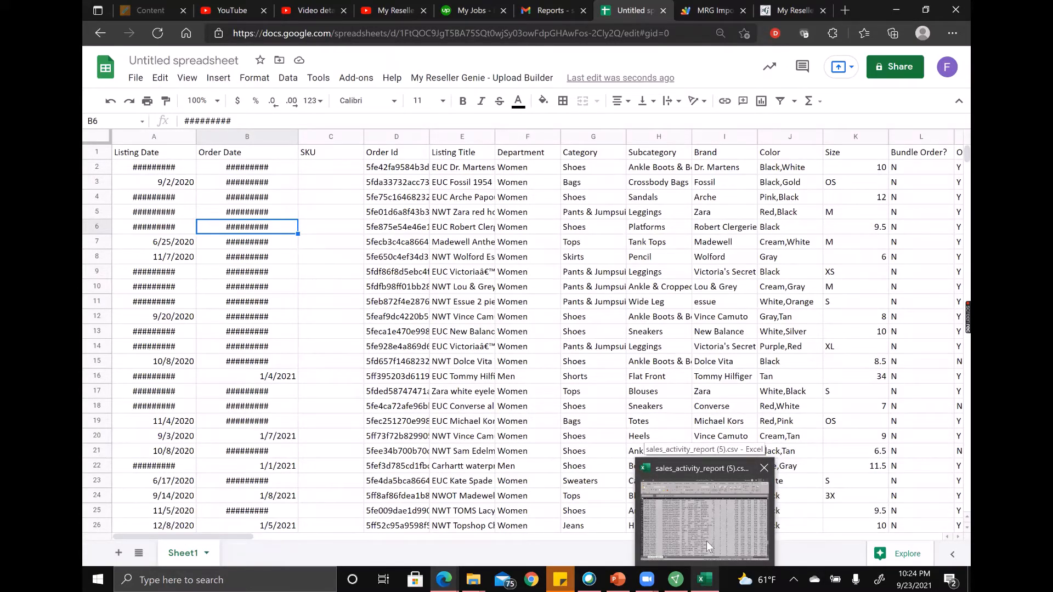
click(705, 579)
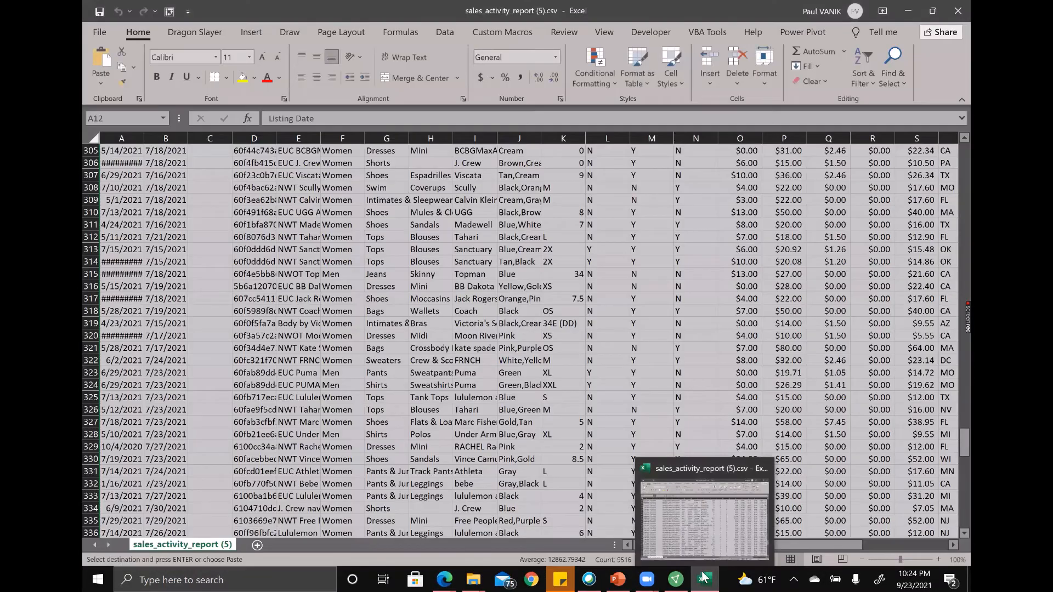
click(704, 578)
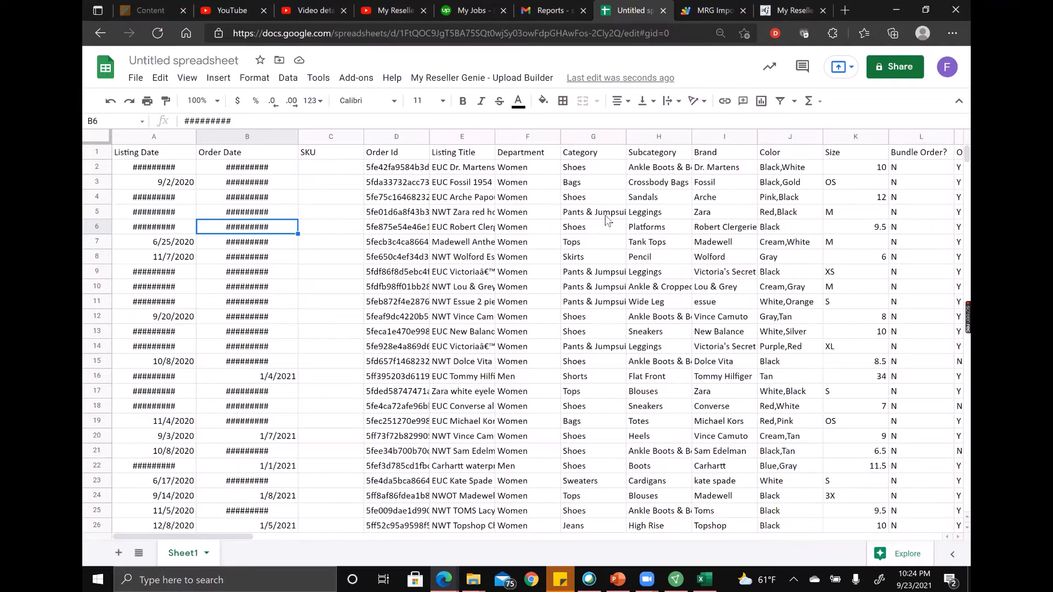
click(715, 573)
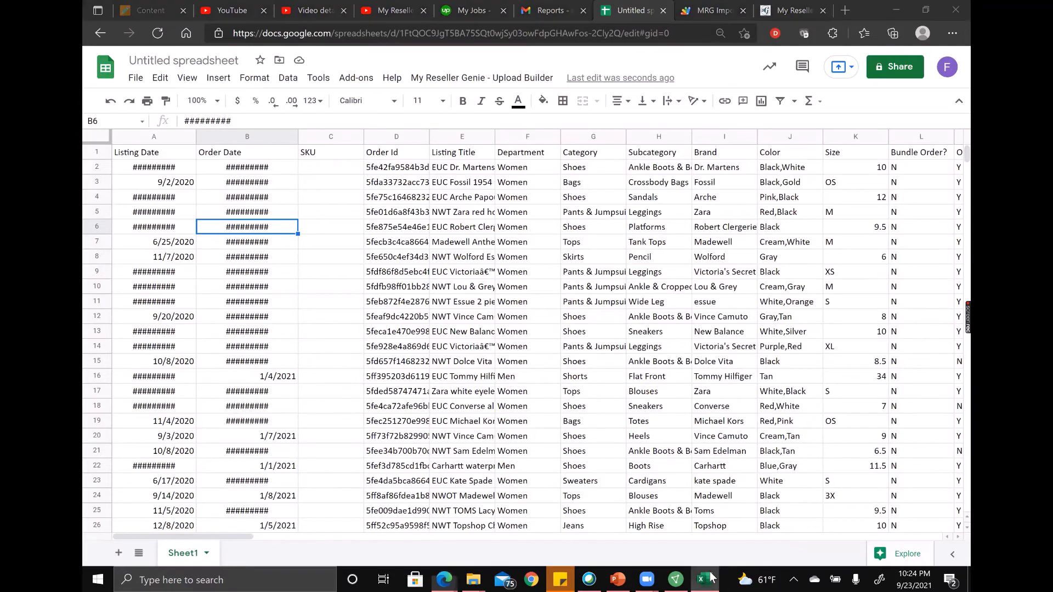
drag(143, 142, 273, 162)
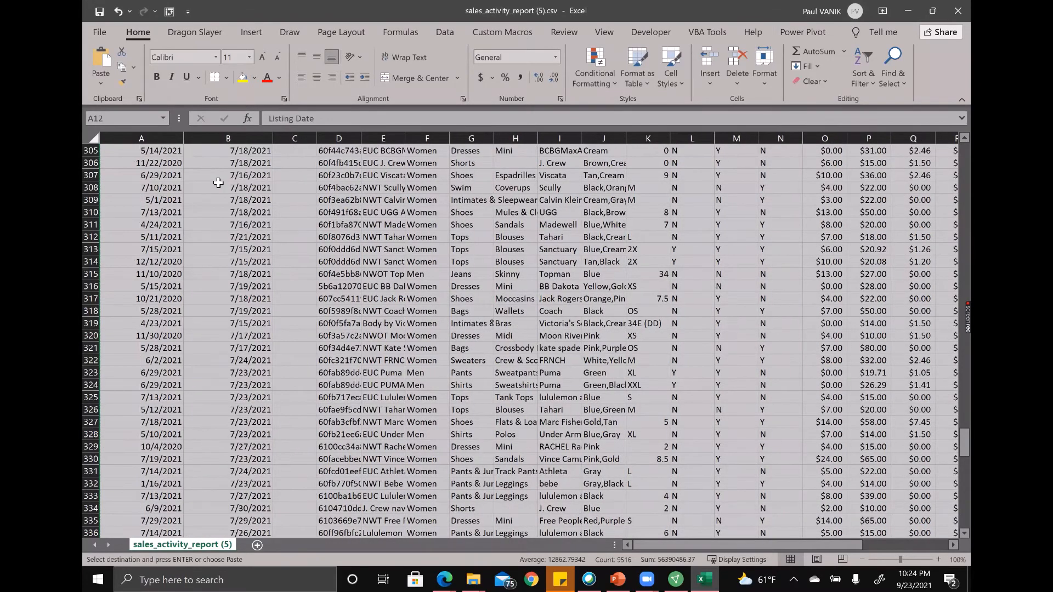
scroll(218, 183, up, 16)
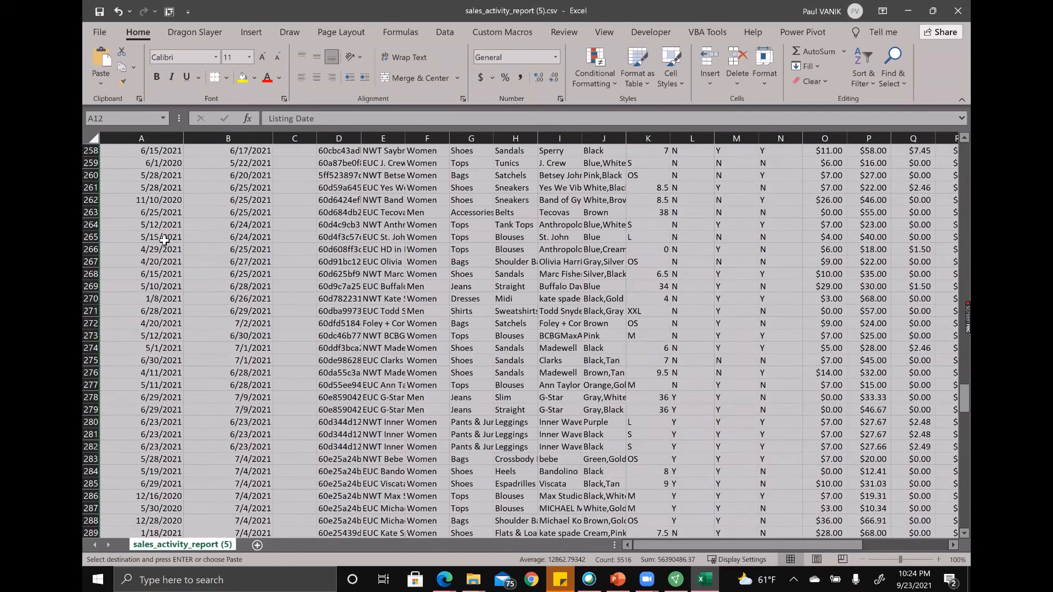
click(165, 238)
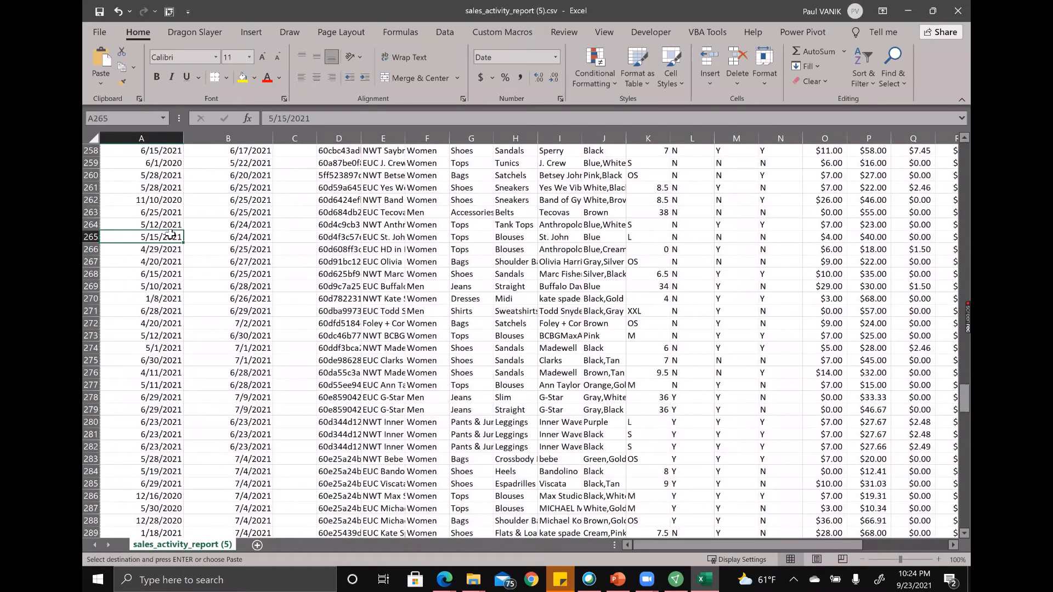
key(ctrl+Up)
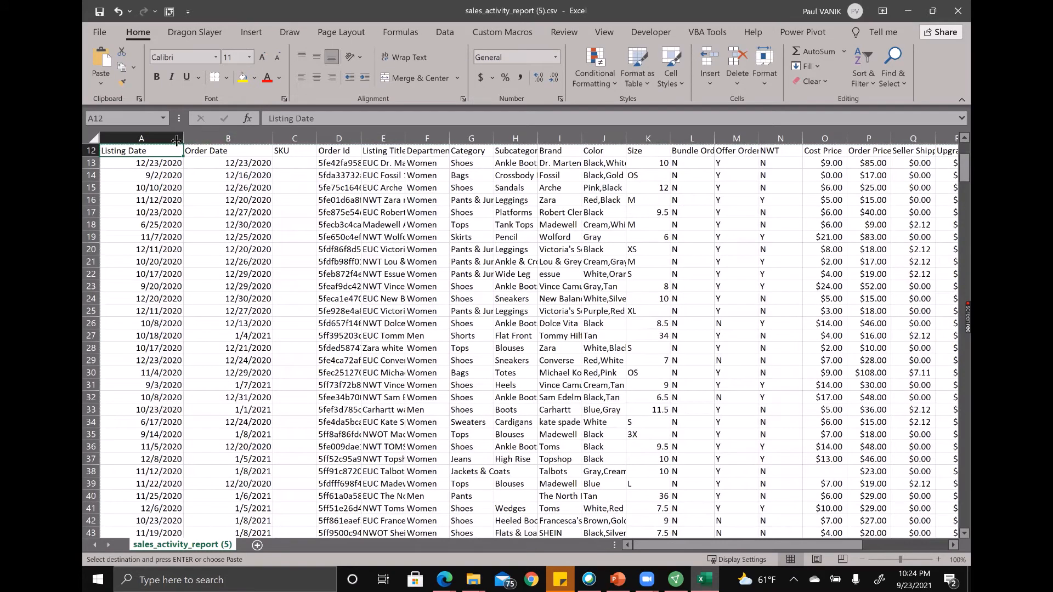
mouse_move(176, 140)
mouse_down()
mouse_move(132, 141)
mouse_move(165, 141)
mouse_up()
Copy the sales table again, from the Listing Date header in A12 across all columns and down to the last record.
click(124, 164)
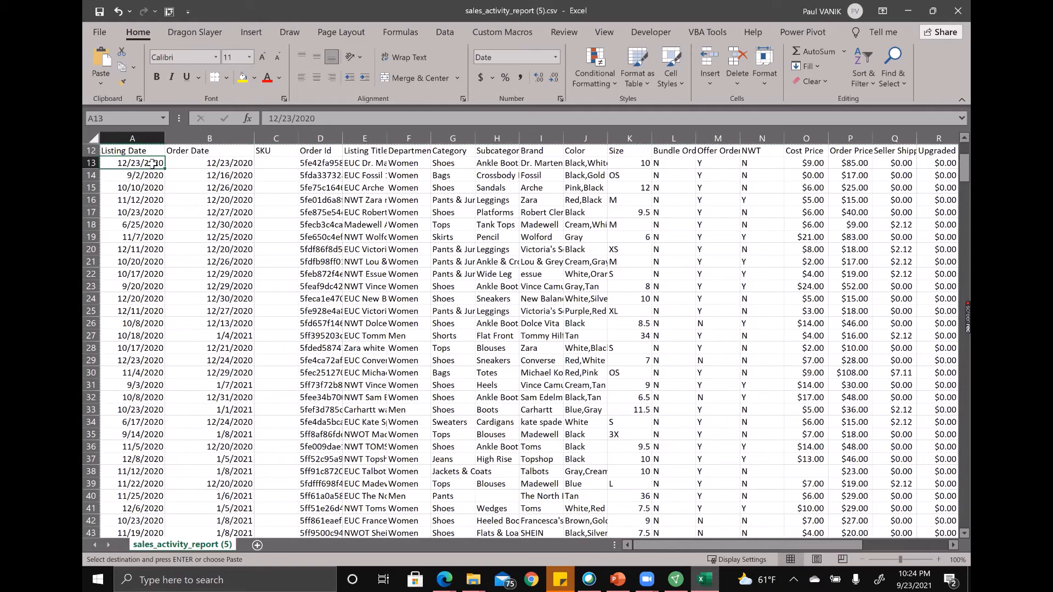
key(Up)
key(ctrl+shift+Right)
key(ctrl+shift+Down)
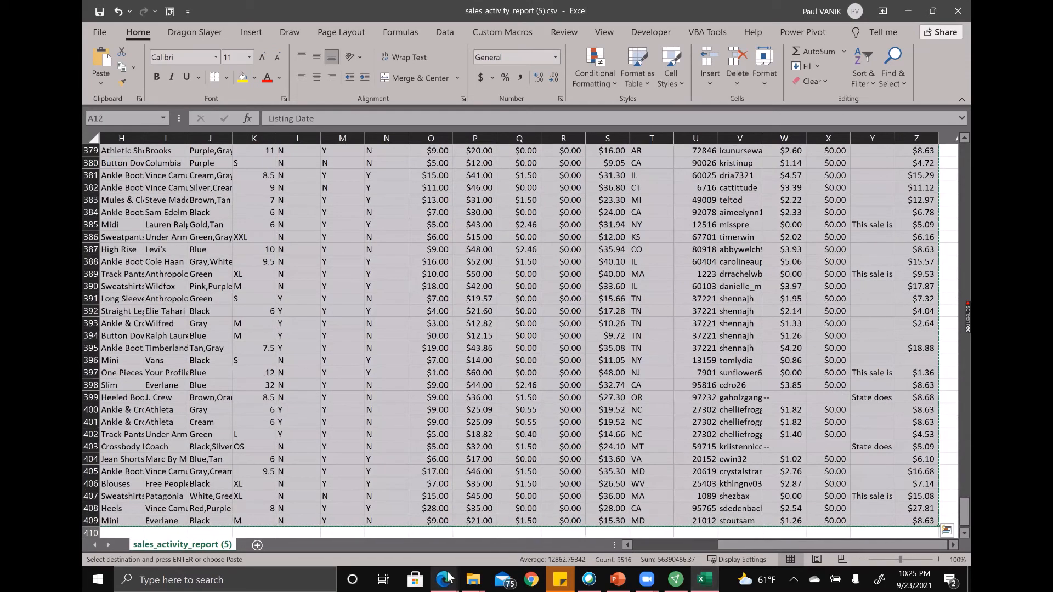
Return to the untitled Google Sheets spreadsheet and paste the copied sales table over Sheet1 starting at cell A1.
mouse_move(447, 576)
click(395, 518)
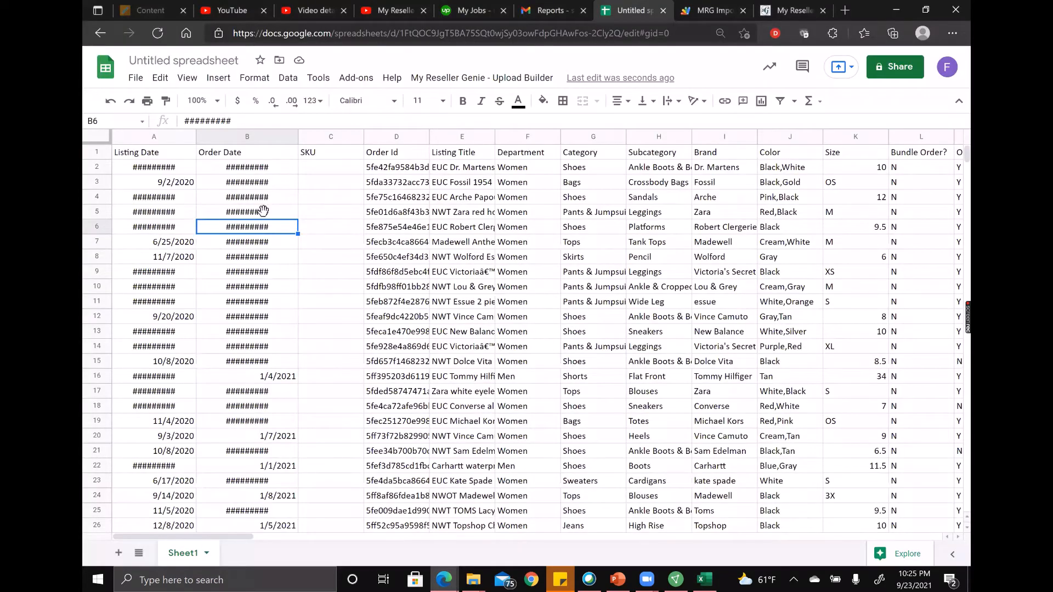
click(248, 197)
click(151, 155)
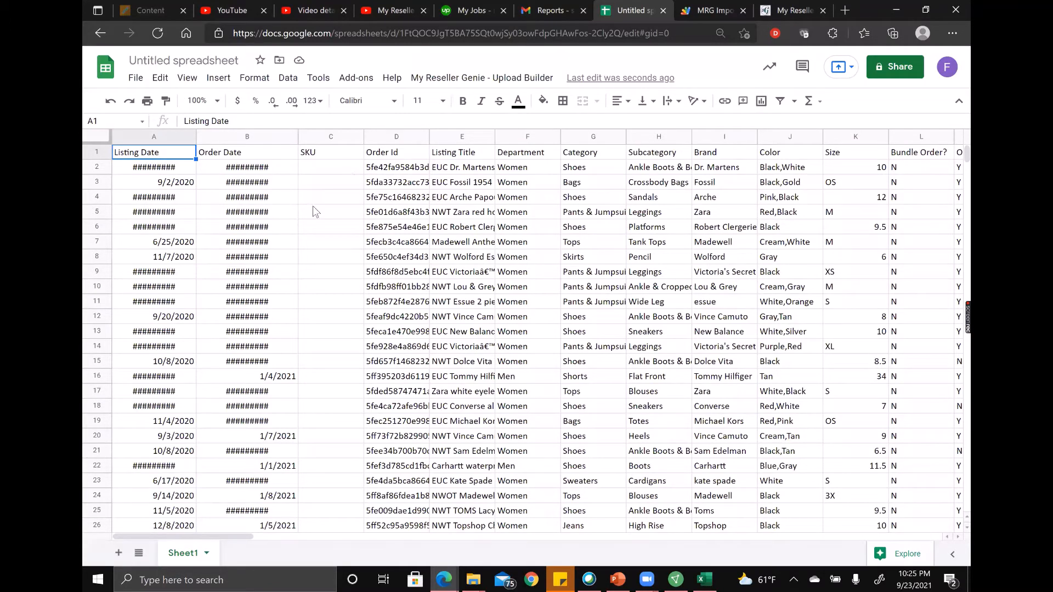
key(ctrl+a)
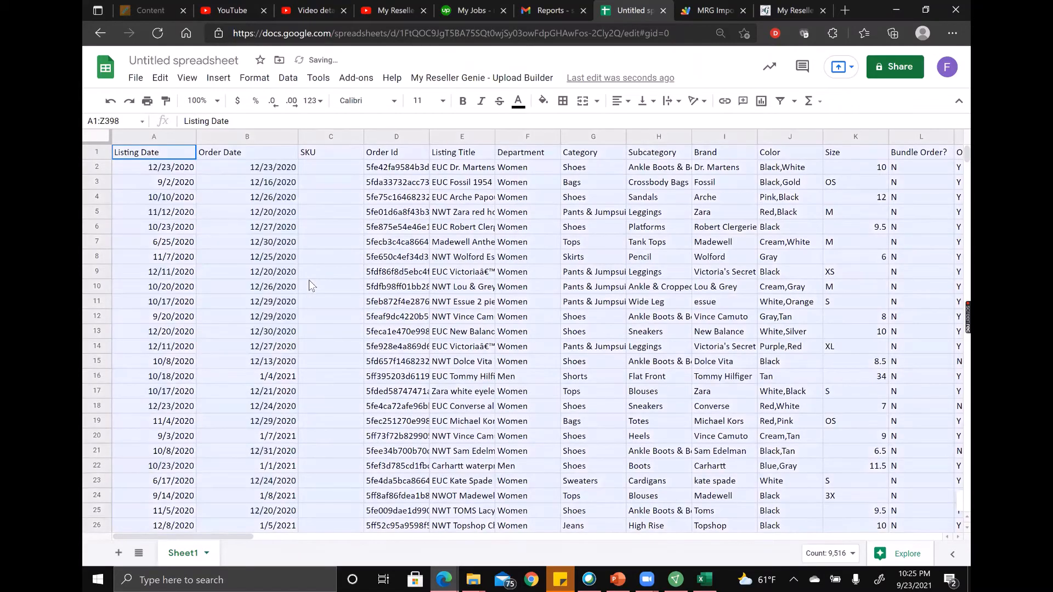
Check the dates in the Listing Date and Order Date columns of Sheet1 from the first record to the last.
click(242, 257)
click(242, 168)
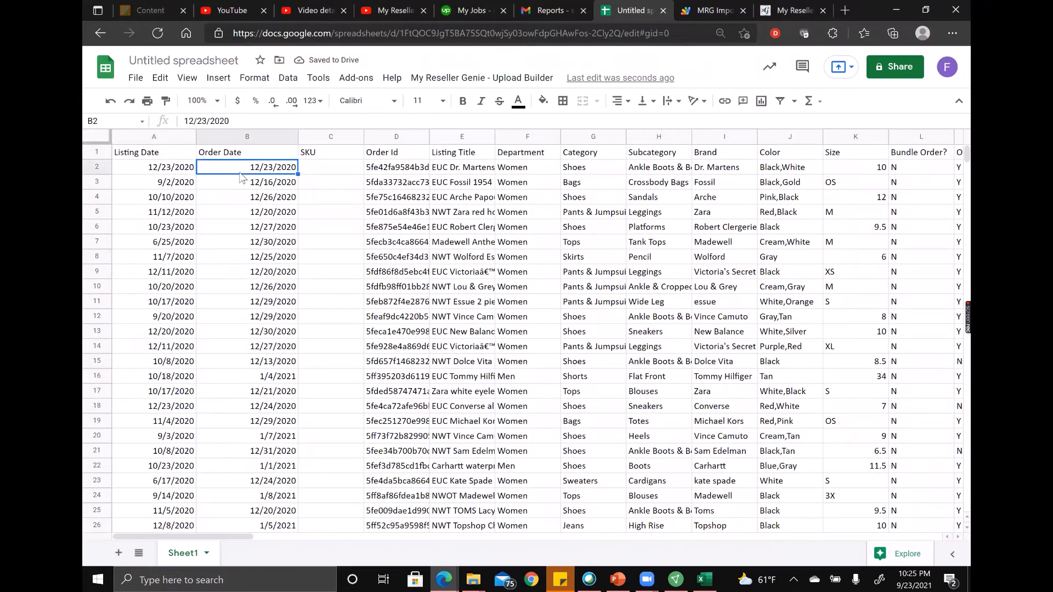
click(272, 244)
scroll(272, 247, down, 6)
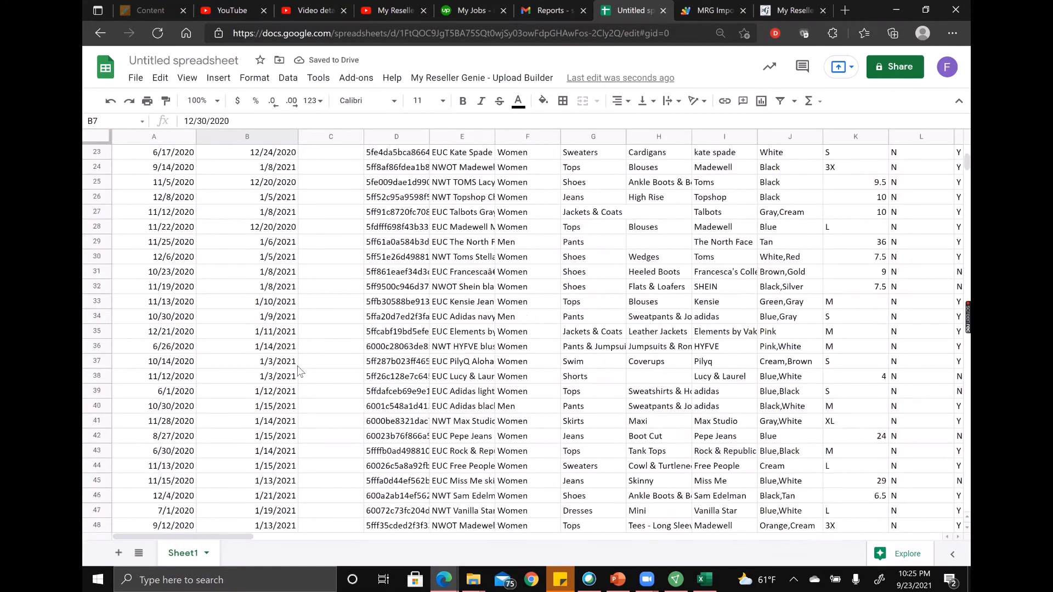
scroll(242, 399, down, 15)
click(242, 406)
key(ctrl+Down)
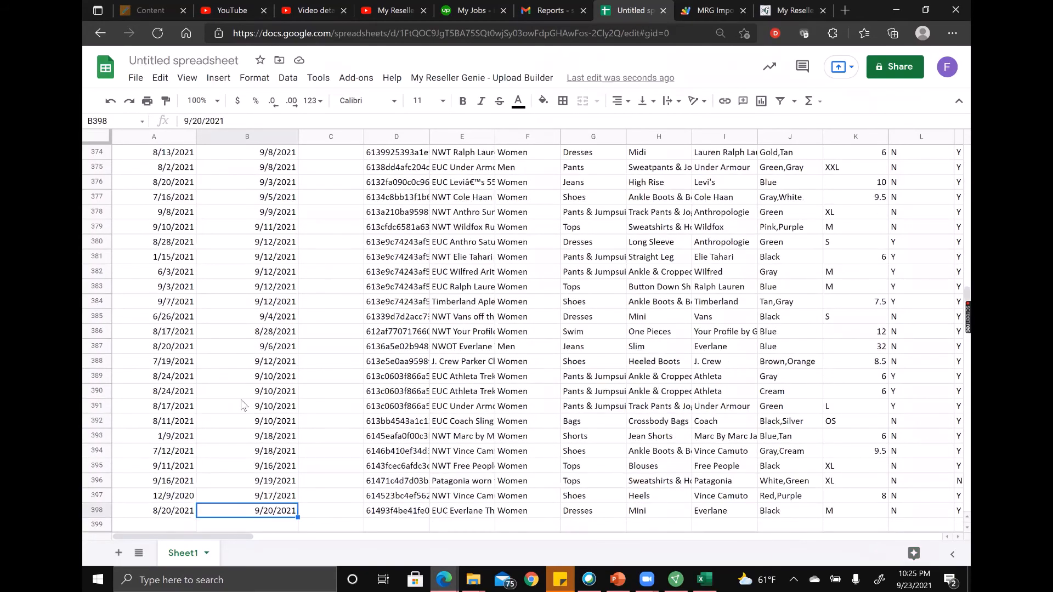
scroll(244, 406, up, 20)
key(ctrl+Up)
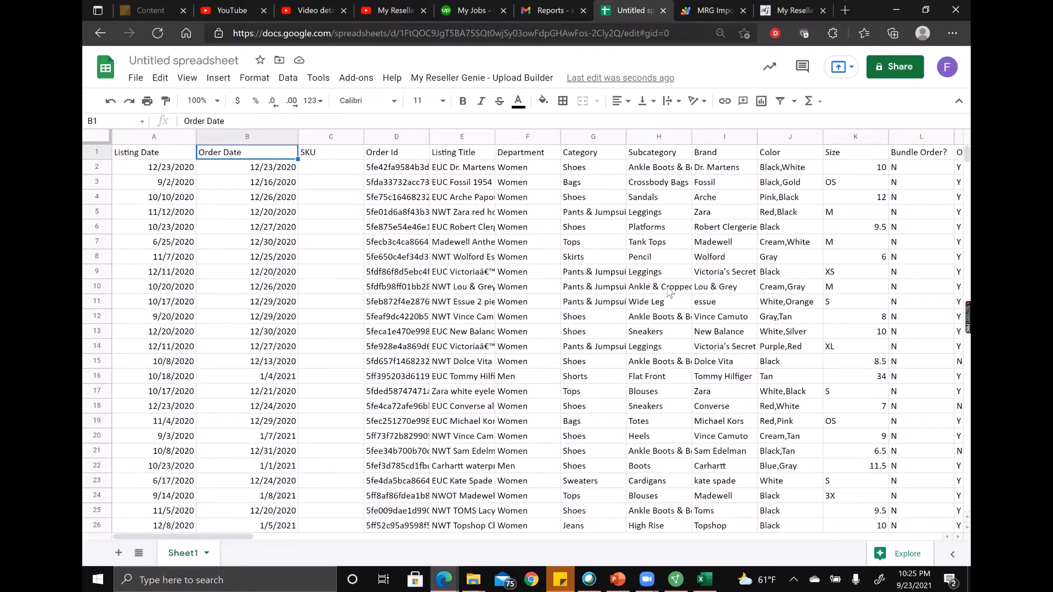
Run the My Reseller Genie macro Create Poshmark Sales Upload on the Sheet1 data.
click(465, 79)
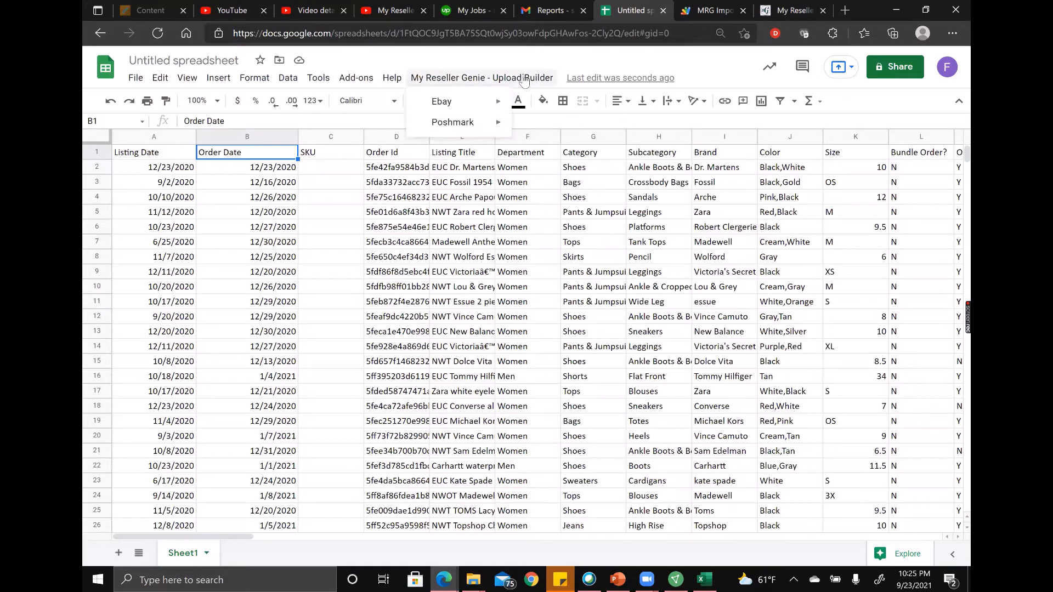
mouse_move(467, 125)
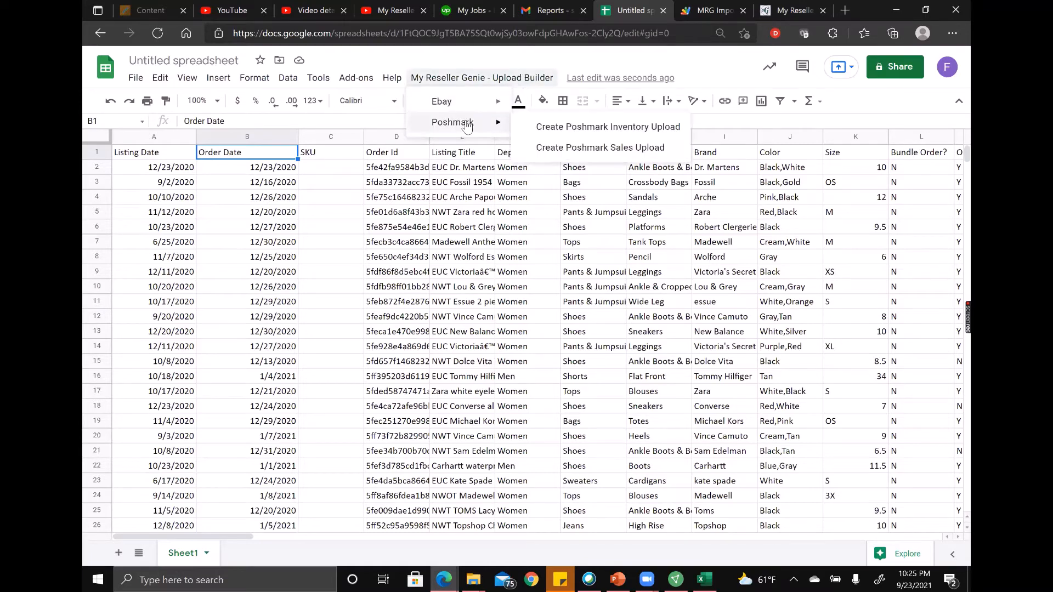
click(590, 148)
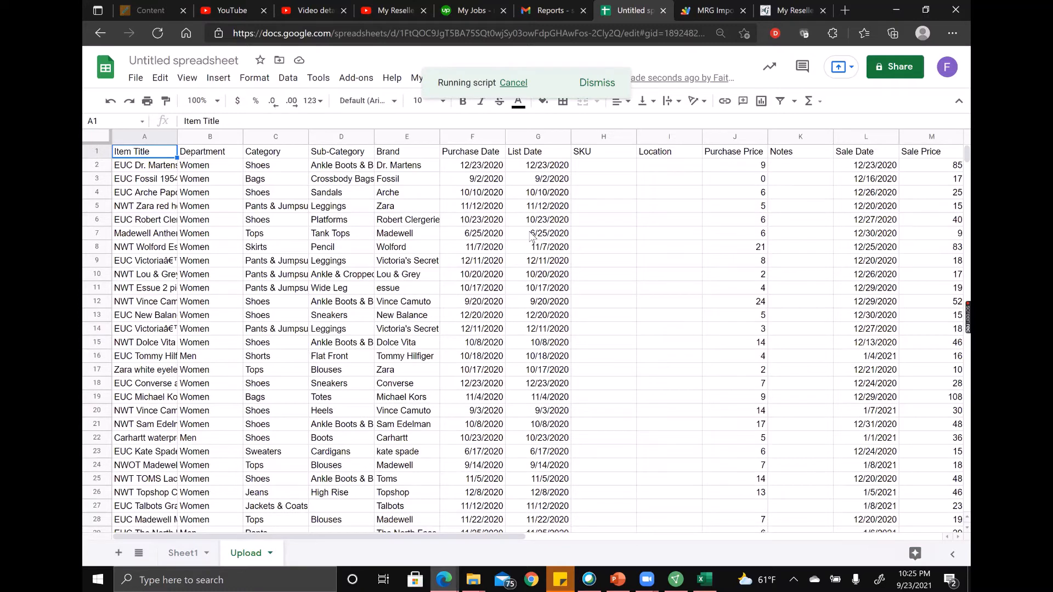
Review the columns of the generated Upload sheet and read the full note in cell K2 about purchase date and price.
scroll(530, 236, right, 10)
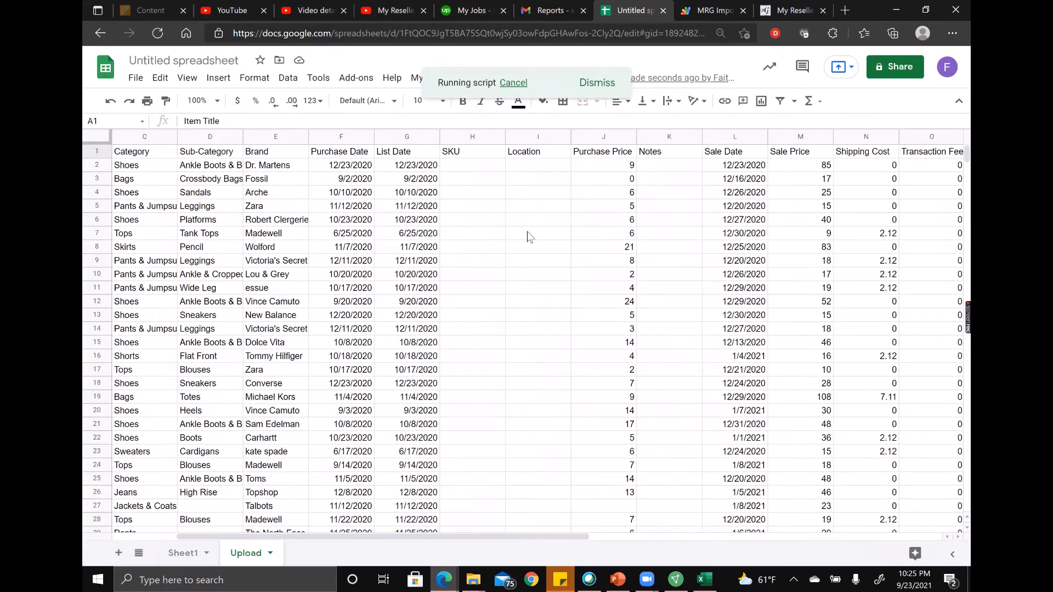
scroll(530, 236, right, 3)
scroll(530, 236, left, 1)
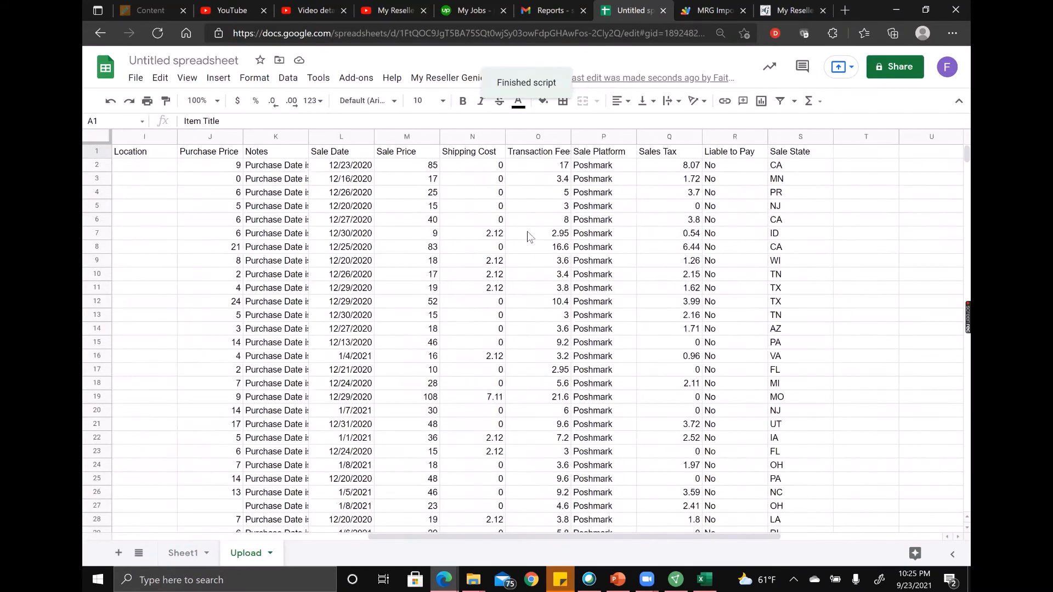
scroll(530, 236, left, 4)
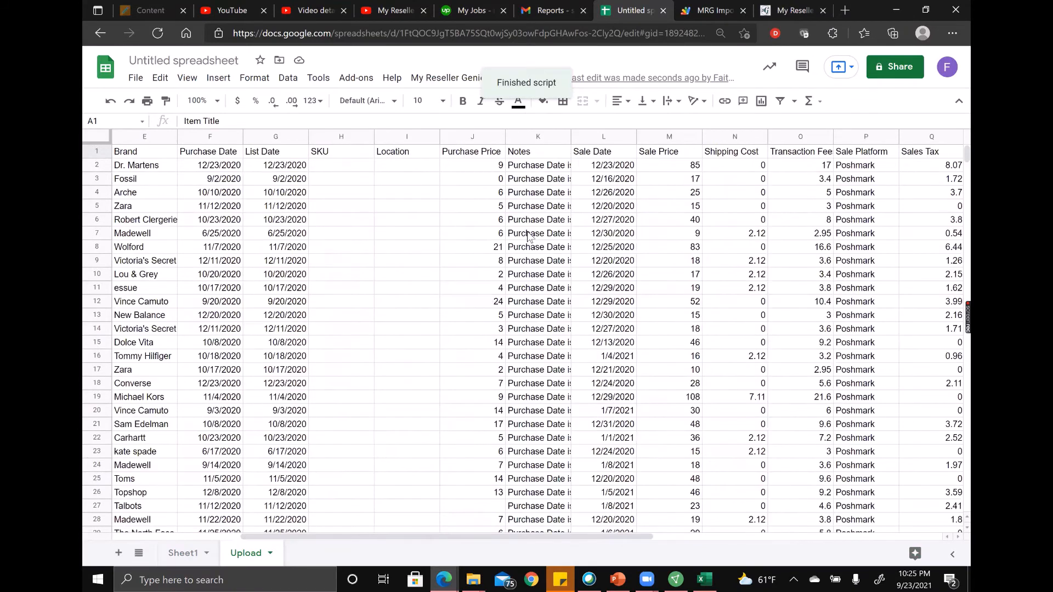
click(540, 171)
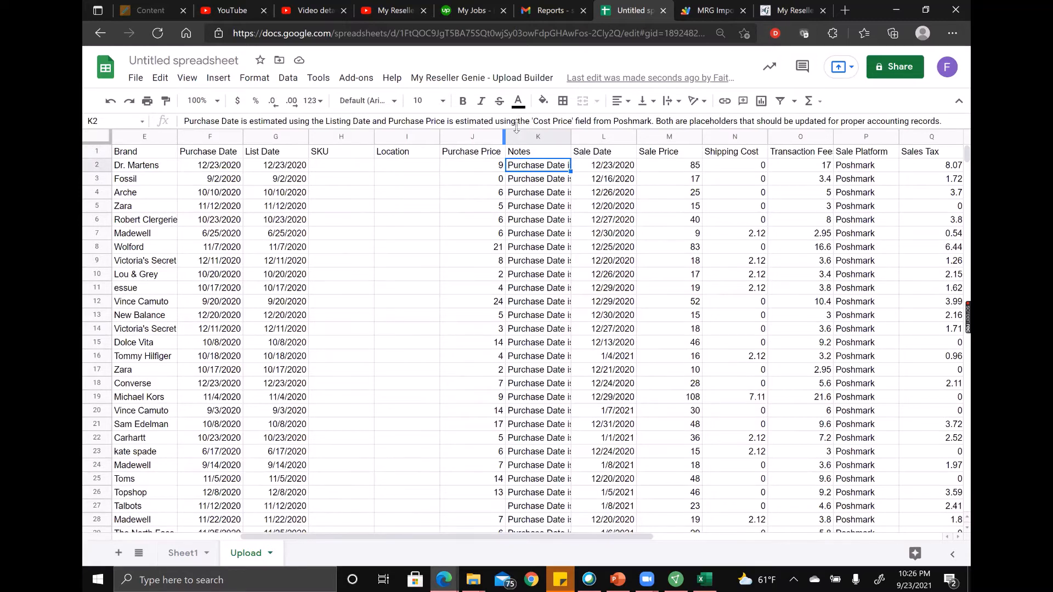
click(488, 181)
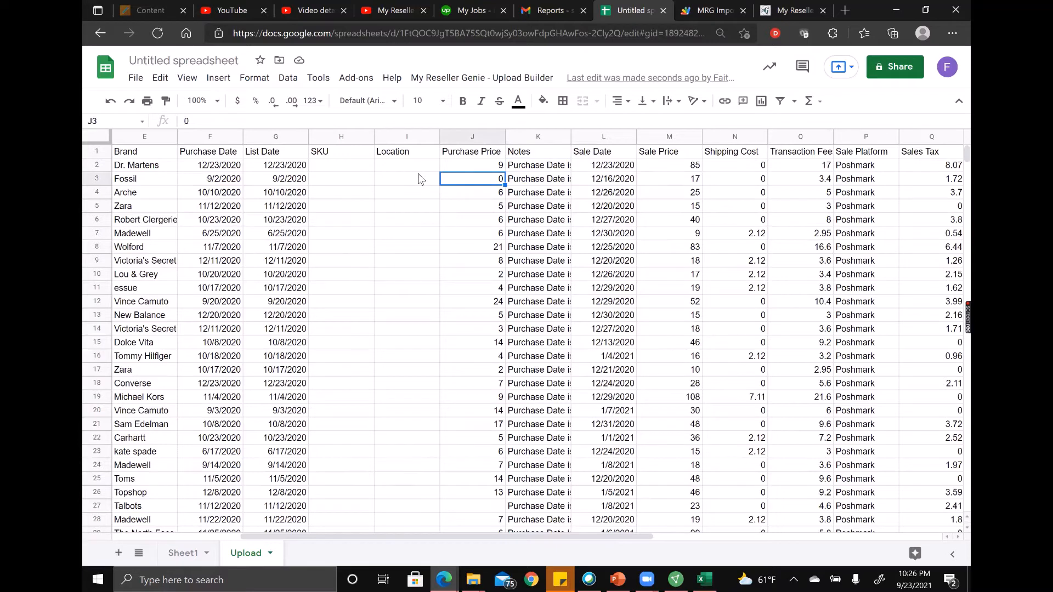
Download the Upload sheet as a comma-separated values file.
click(137, 81)
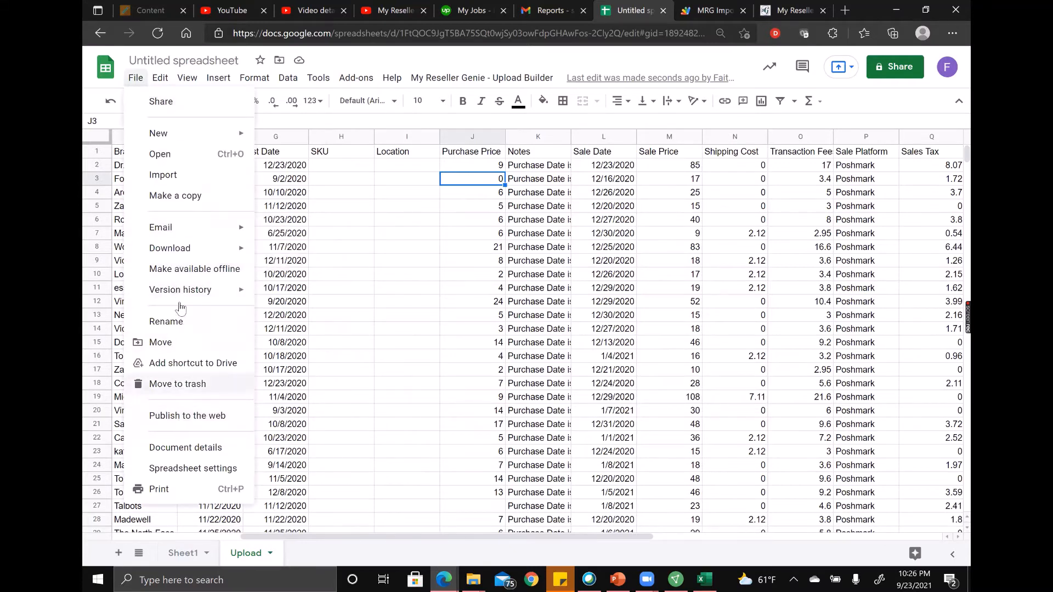
mouse_move(181, 248)
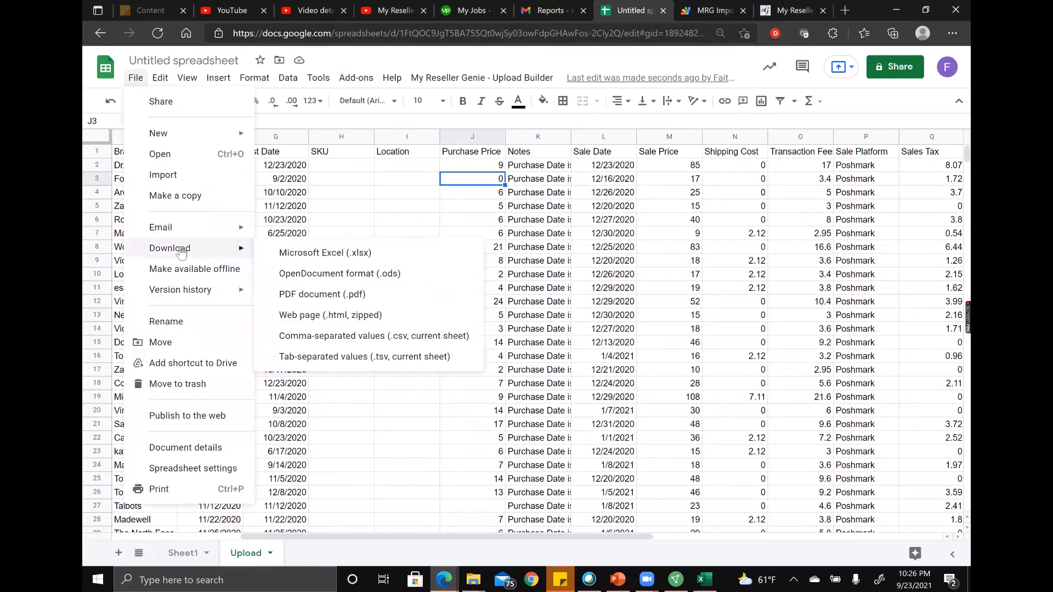
click(333, 336)
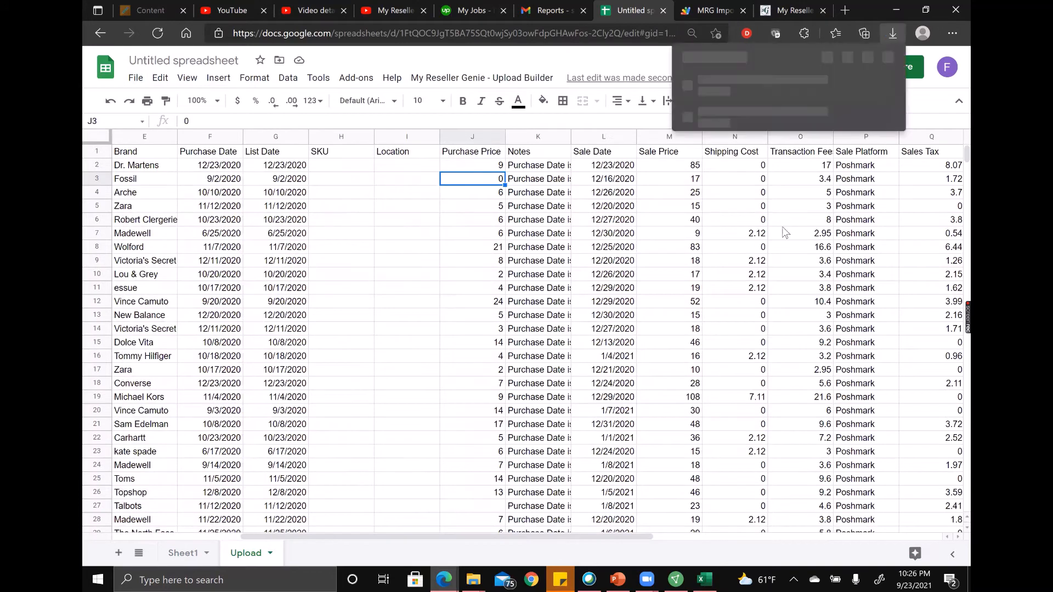
Rename the newly downloaded Upload CSV in the Downloads folder as Poshmark Sales Upload.
click(849, 86)
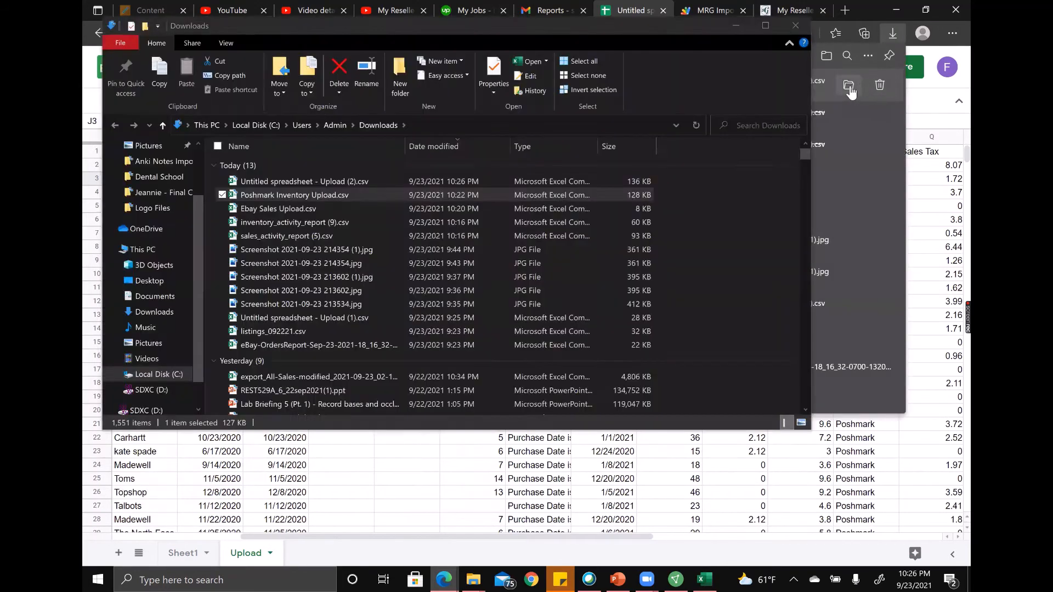
click(588, 181)
key(F2)
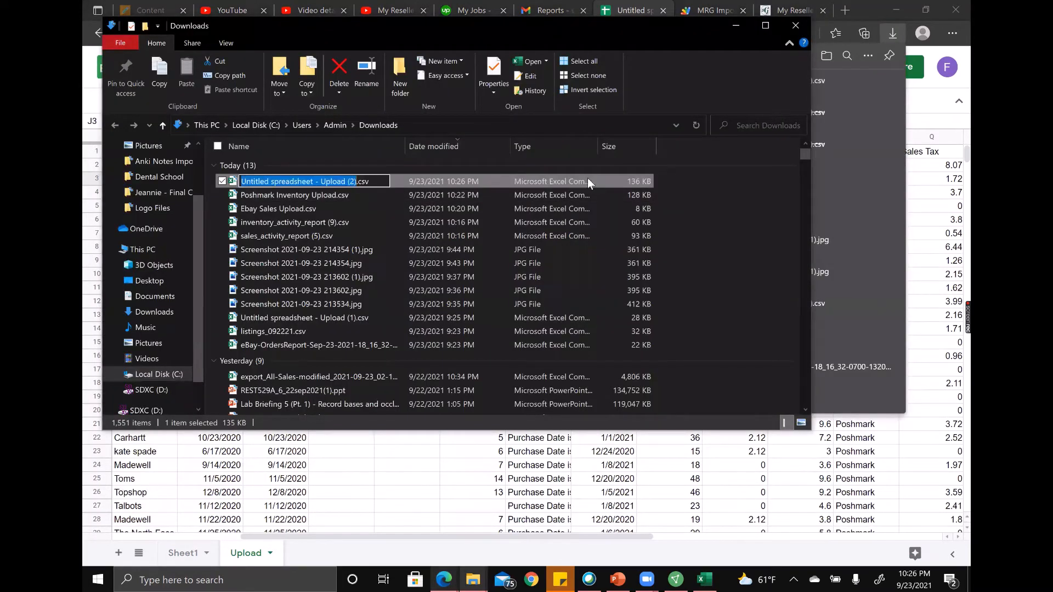
text(Posh)
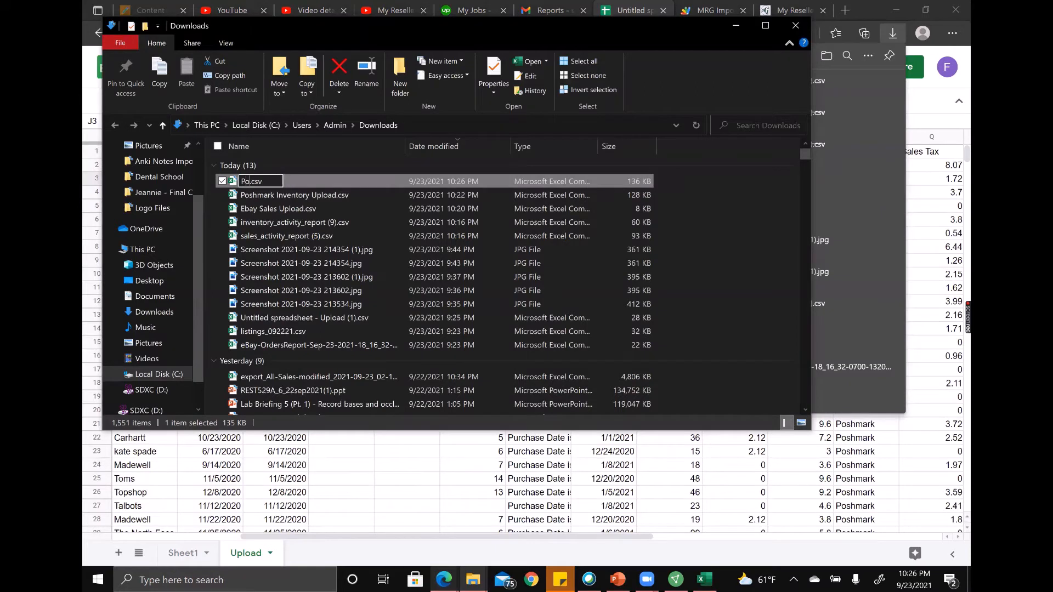
text(mark Sales Up)
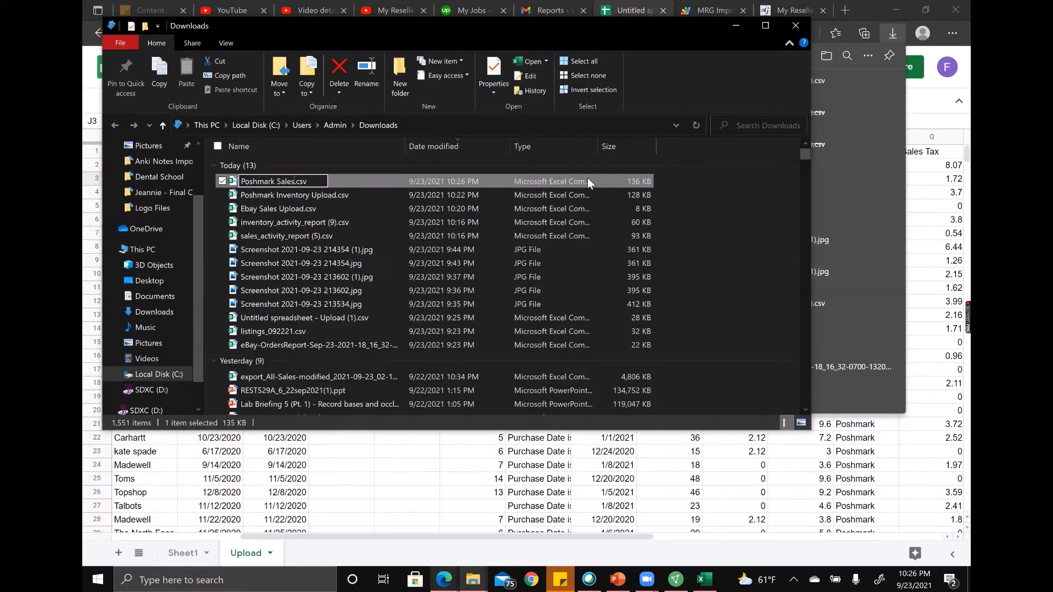
text(load)
key(Return)
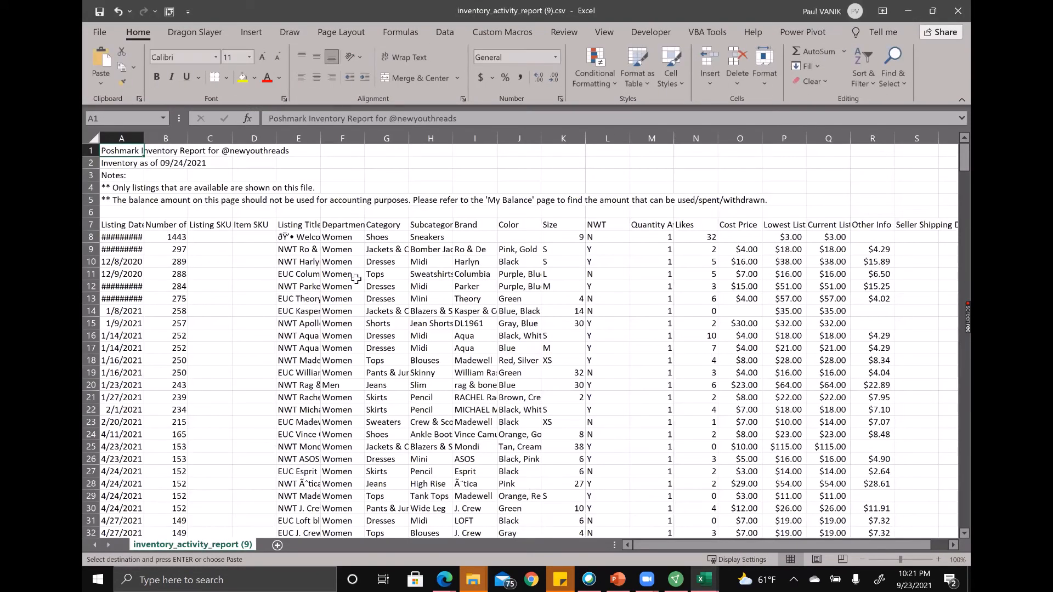
Copy the Poshmark inventory report table in Excel from the row 7 headers through the last record and column.
click(131, 225)
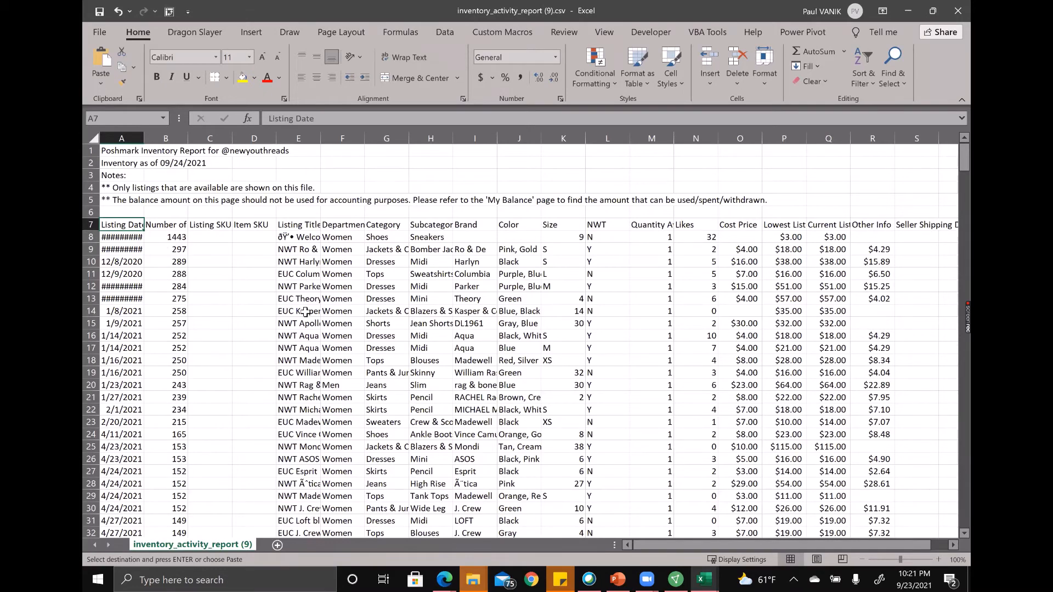
key(ctrl+shift+Right)
key(ctrl+shift+Down)
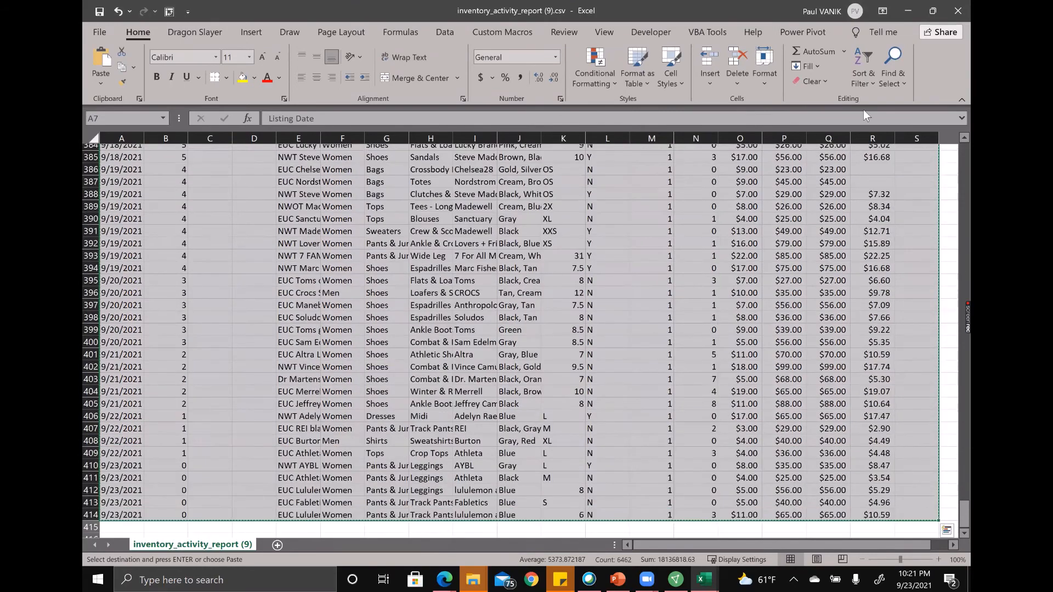
Switch to the Google Sheets spreadsheet and paste the inventory report into Sheet1 starting at cell A1.
click(902, 12)
click(908, 11)
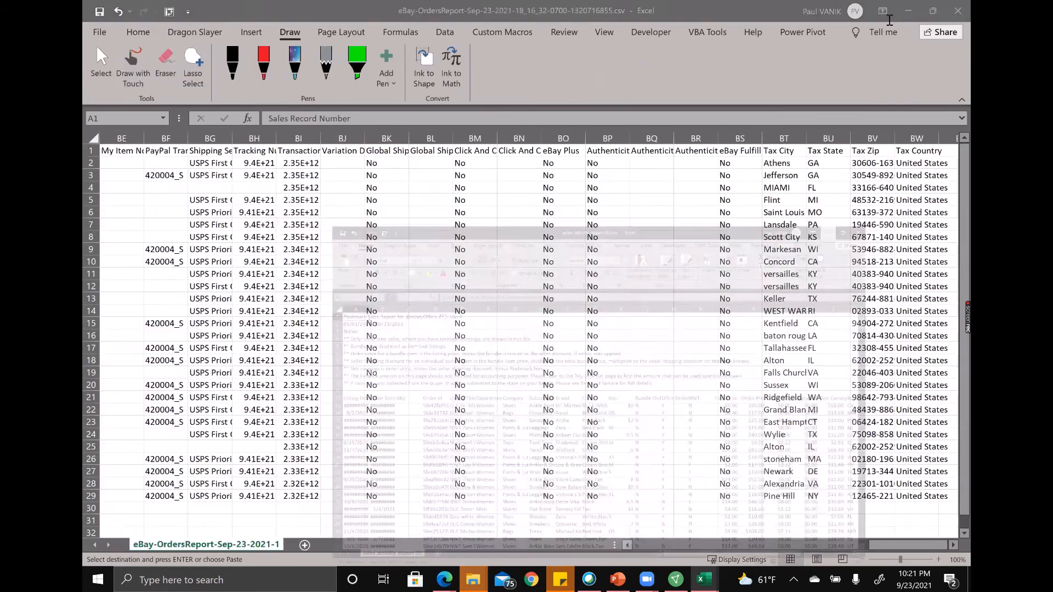
click(917, 11)
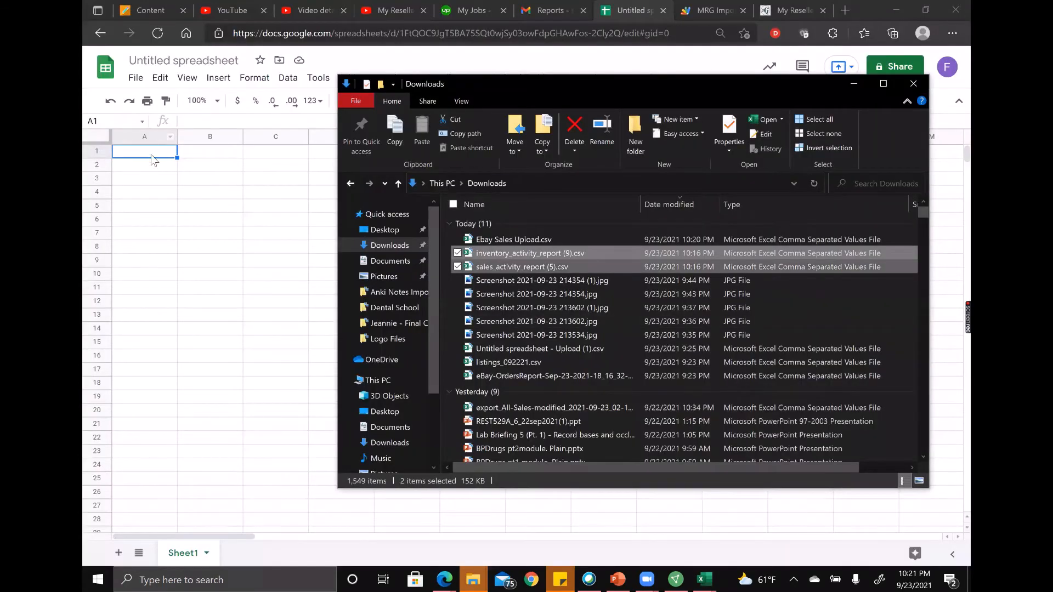
click(153, 157)
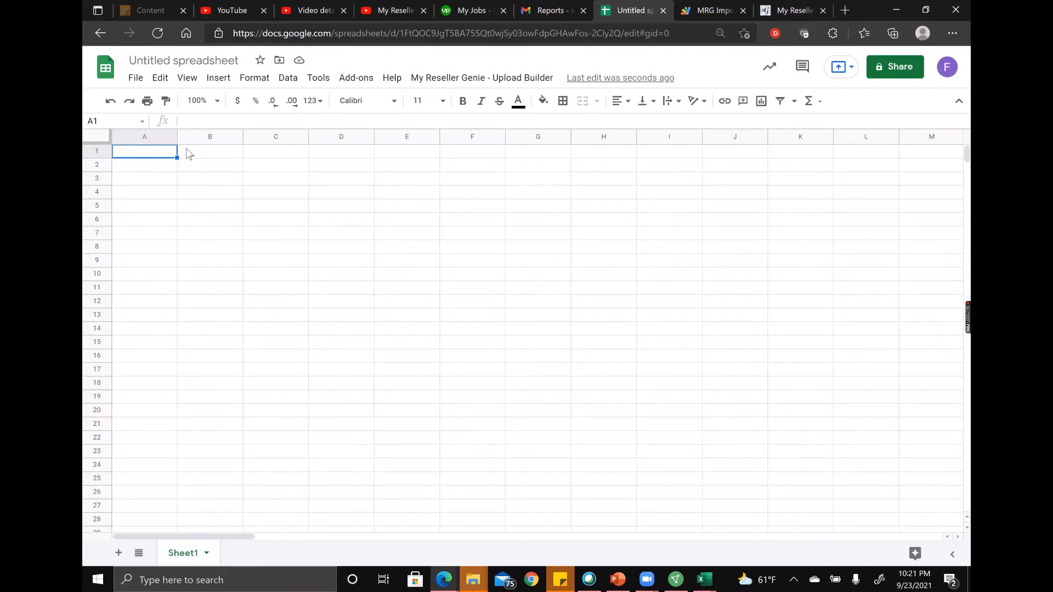
key(ctrl+v)
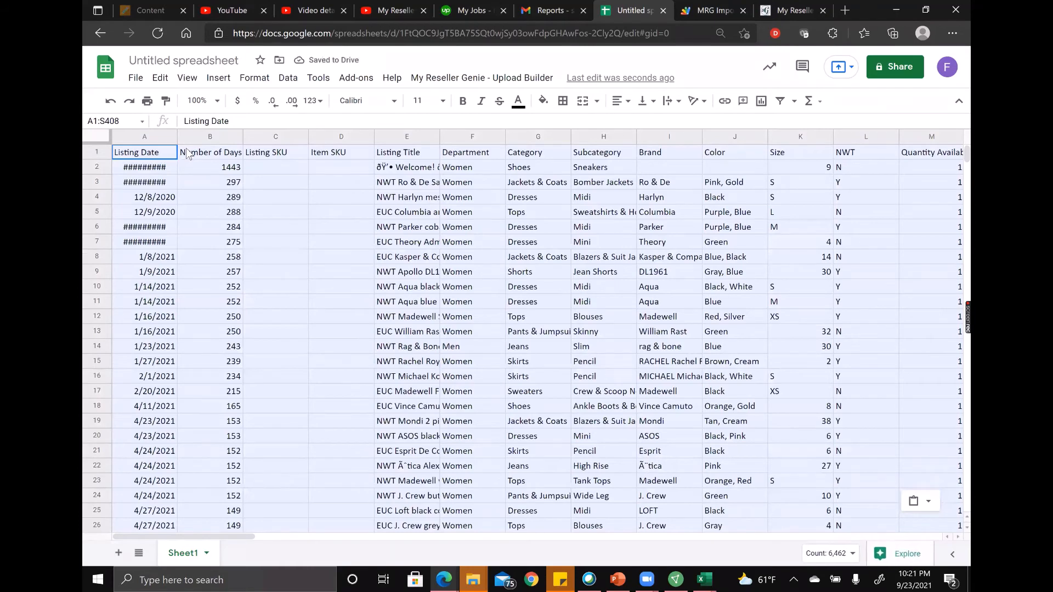
Run the My Reseller Genie macro Create Poshmark Inventory Upload on the Sheet1 data.
click(432, 256)
click(471, 78)
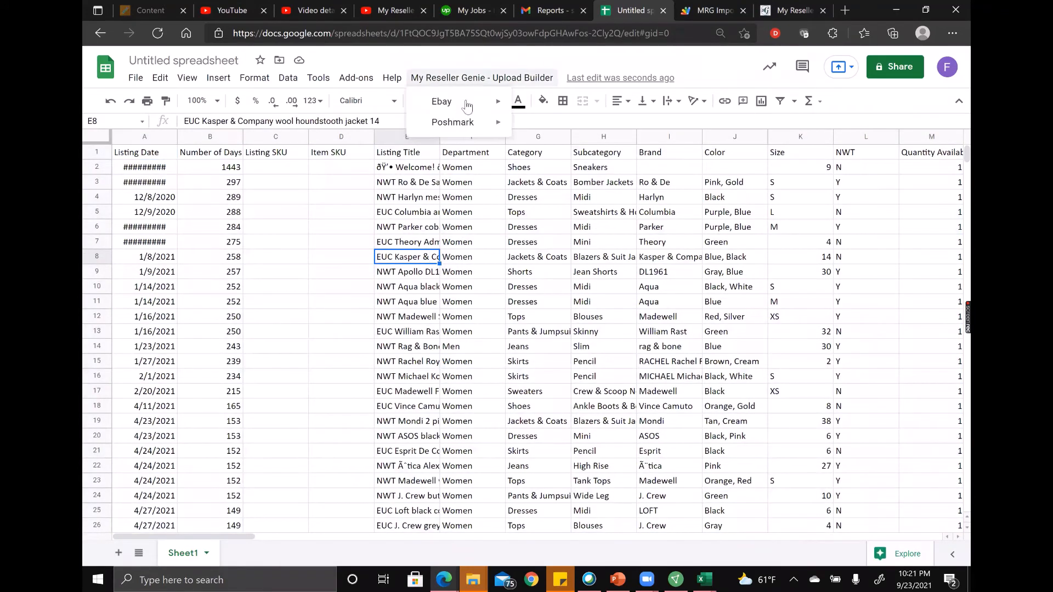
mouse_move(447, 125)
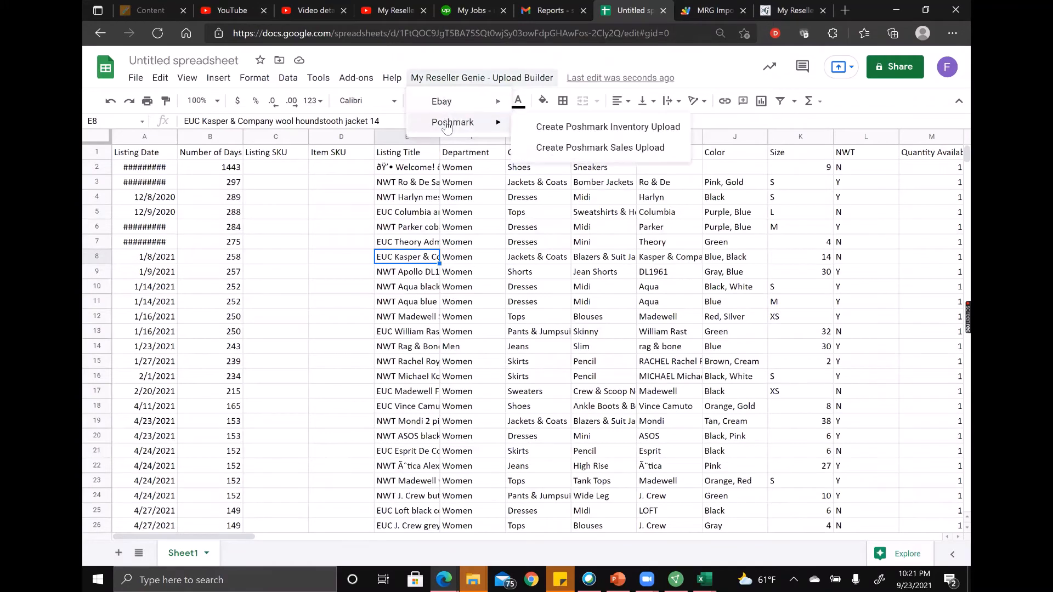
click(591, 130)
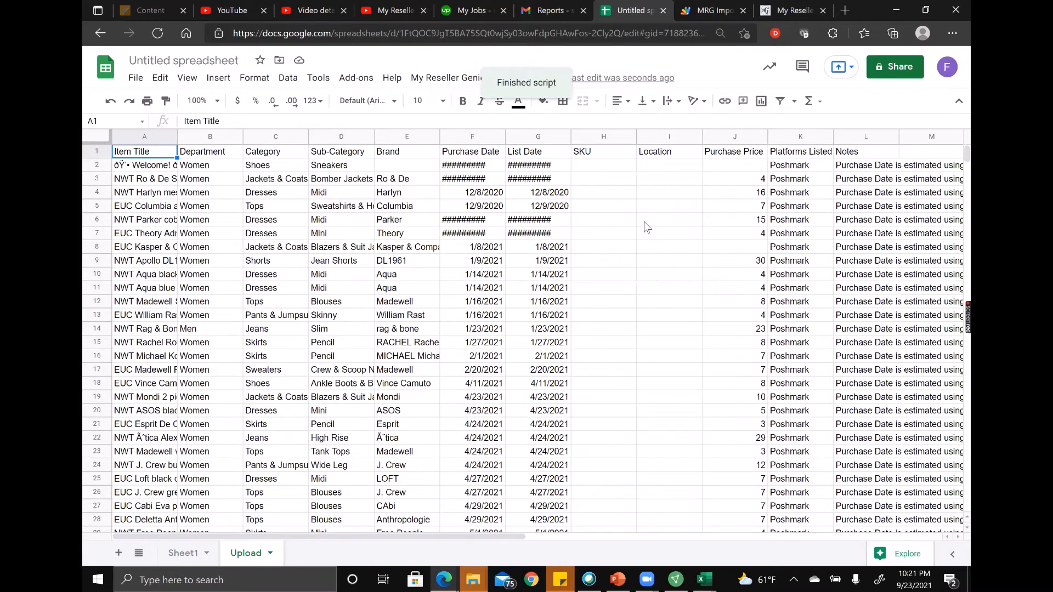
Review the columns of the generated inventory Upload sheet and read the full note in cell L2.
scroll(781, 257, right, 1)
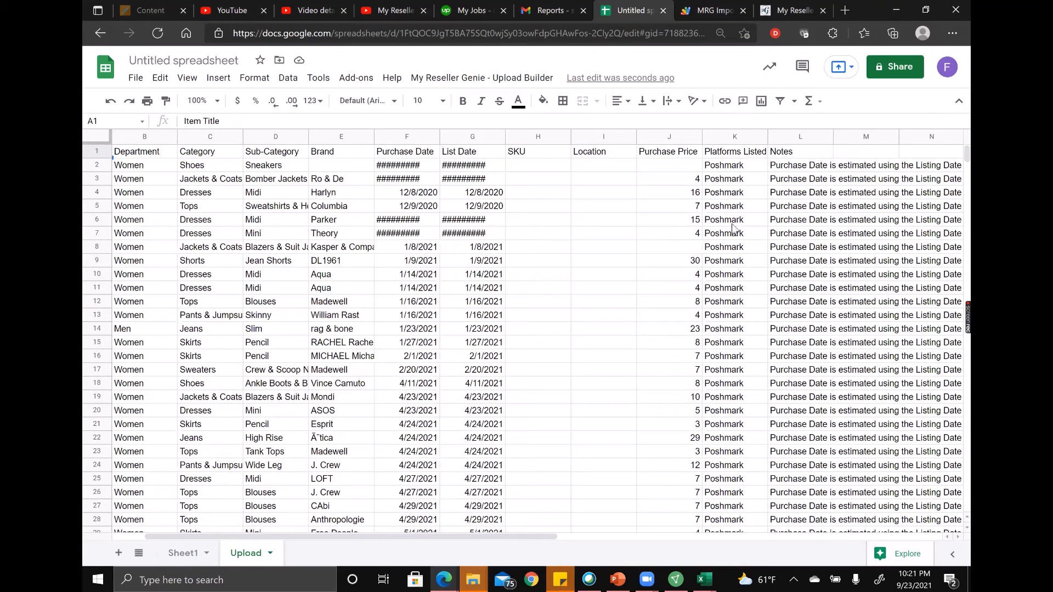
click(781, 167)
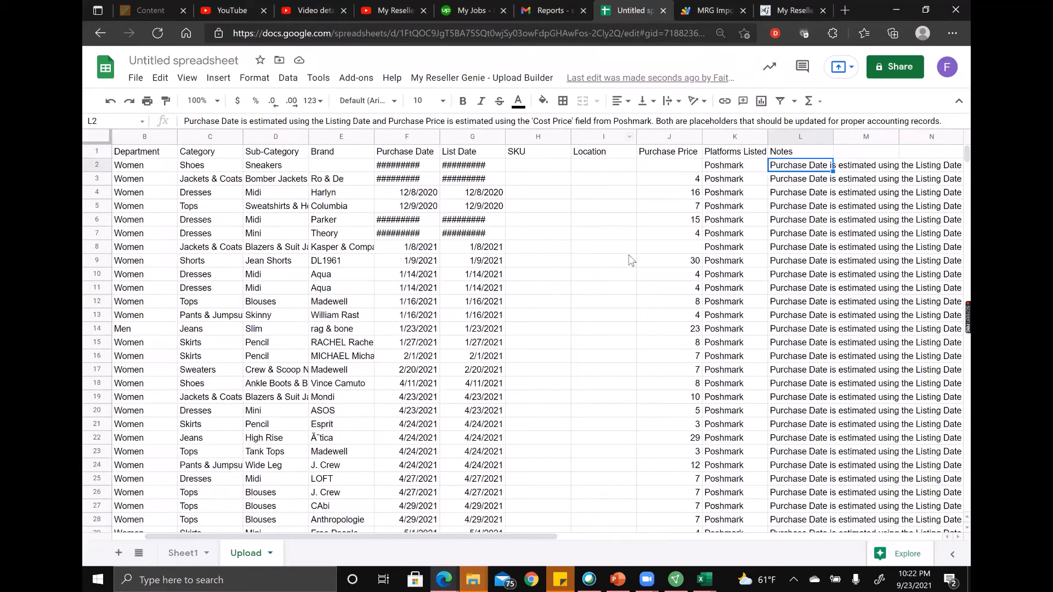
click(724, 289)
scroll(285, 250, left, 2)
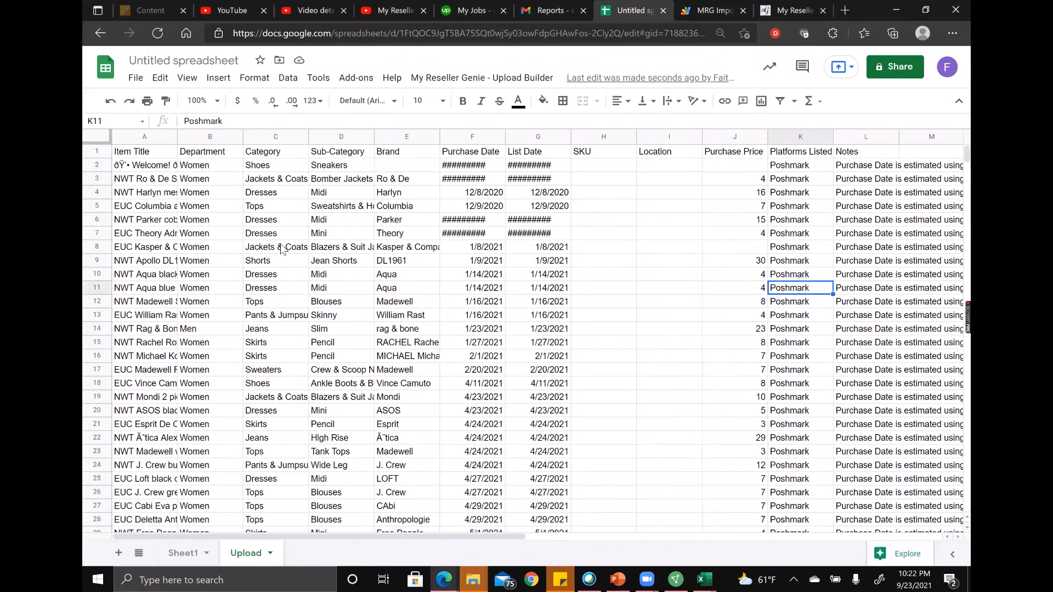
Download the inventory Upload sheet as a comma-separated values file.
click(137, 79)
mouse_move(204, 256)
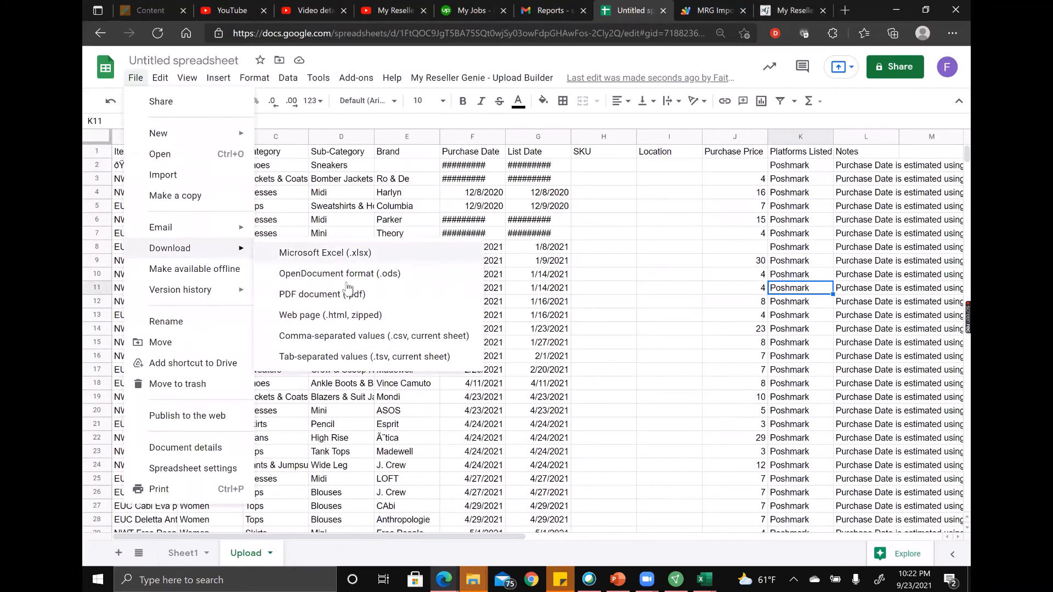
click(332, 340)
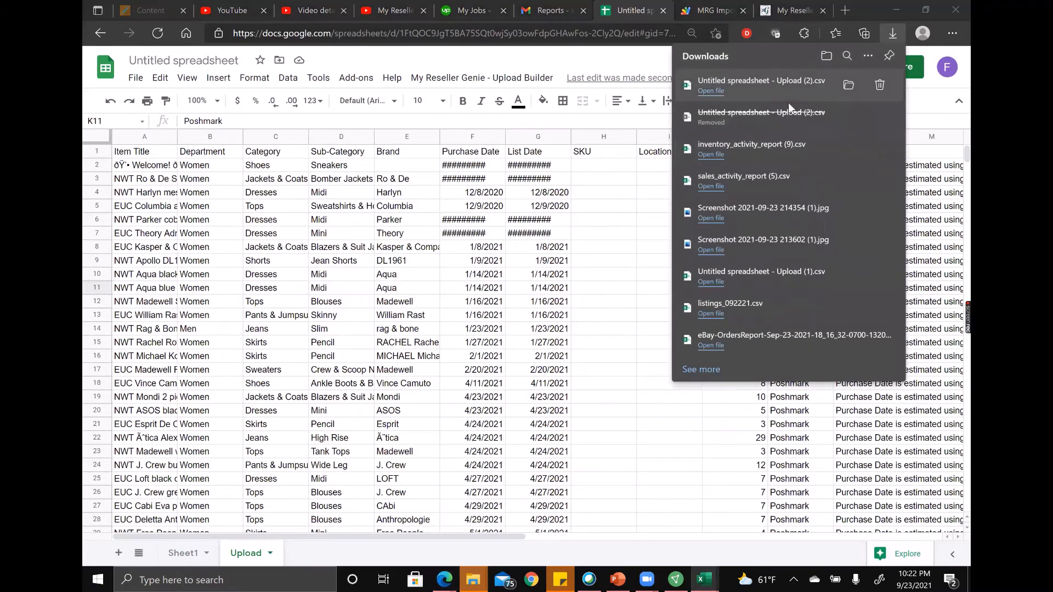
Try to rename the downloaded inventory file in the Downloads folder as Poshmark Inventory Upload.
click(849, 85)
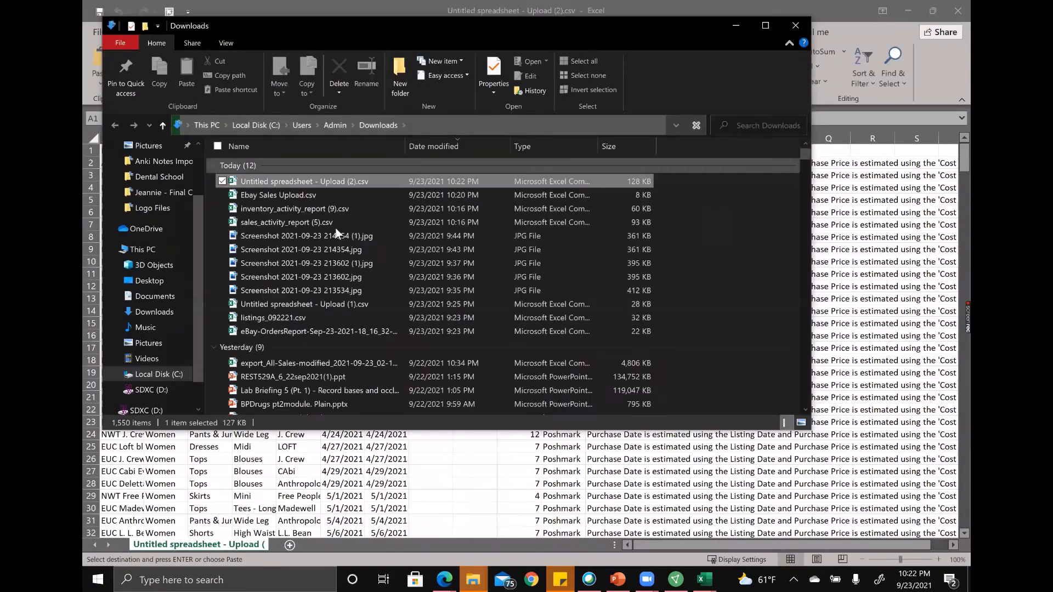
key(F2)
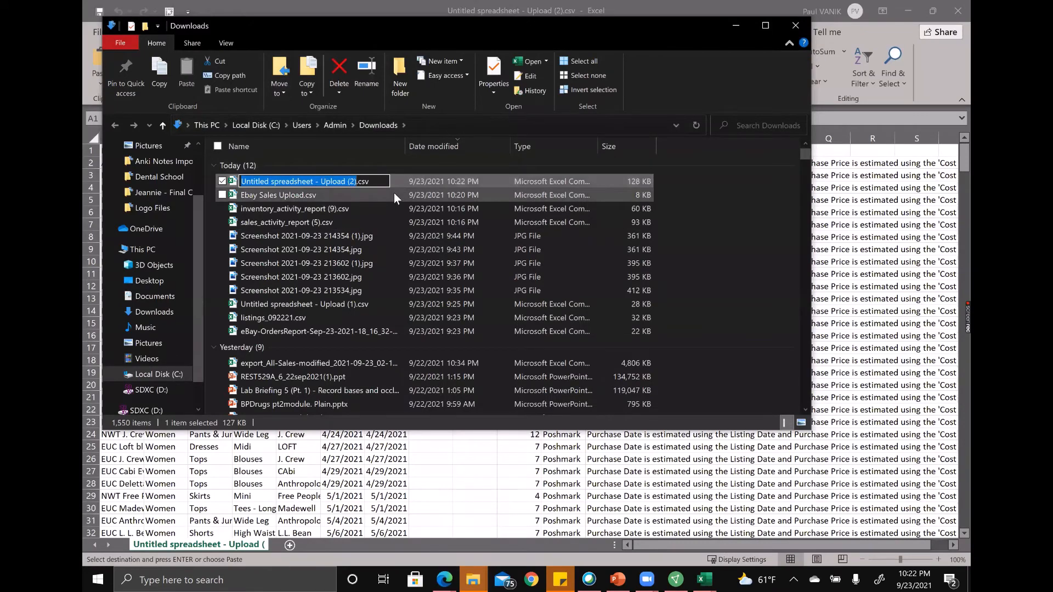
text(Poshmark)
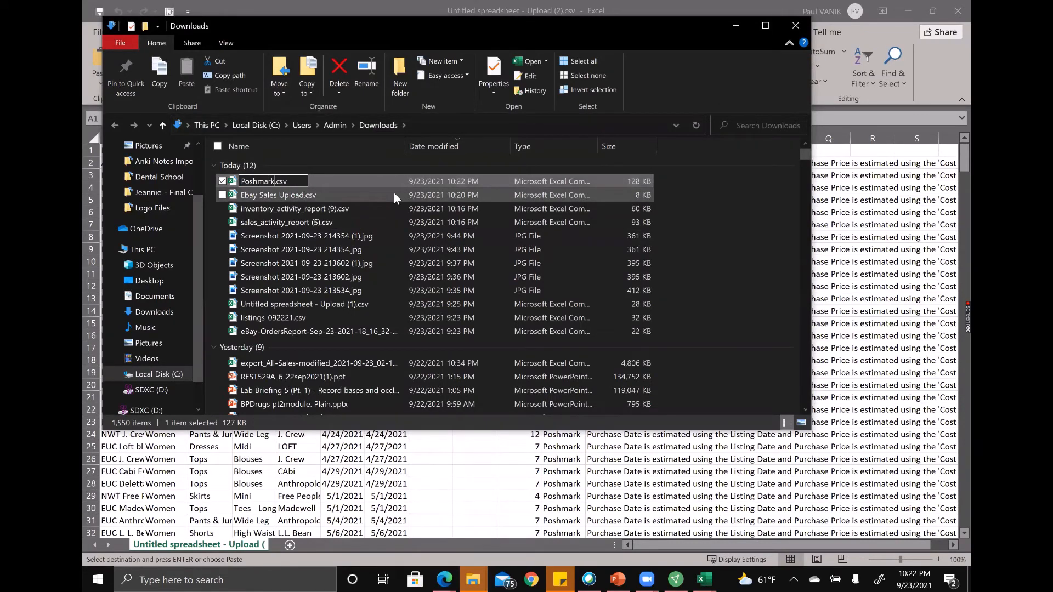
text( Inventory U)
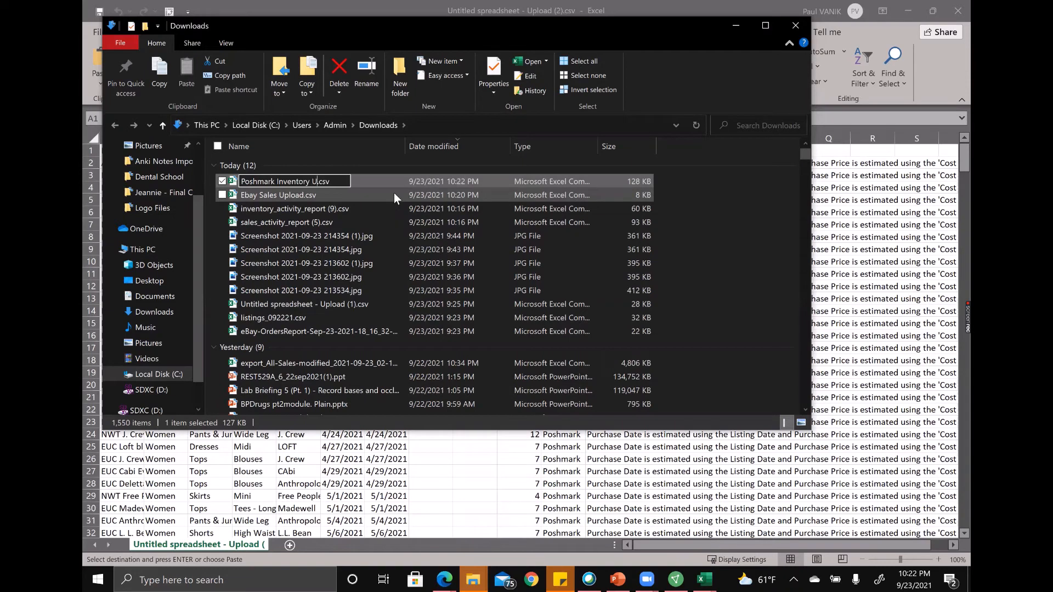
text(pload)
key(Return)
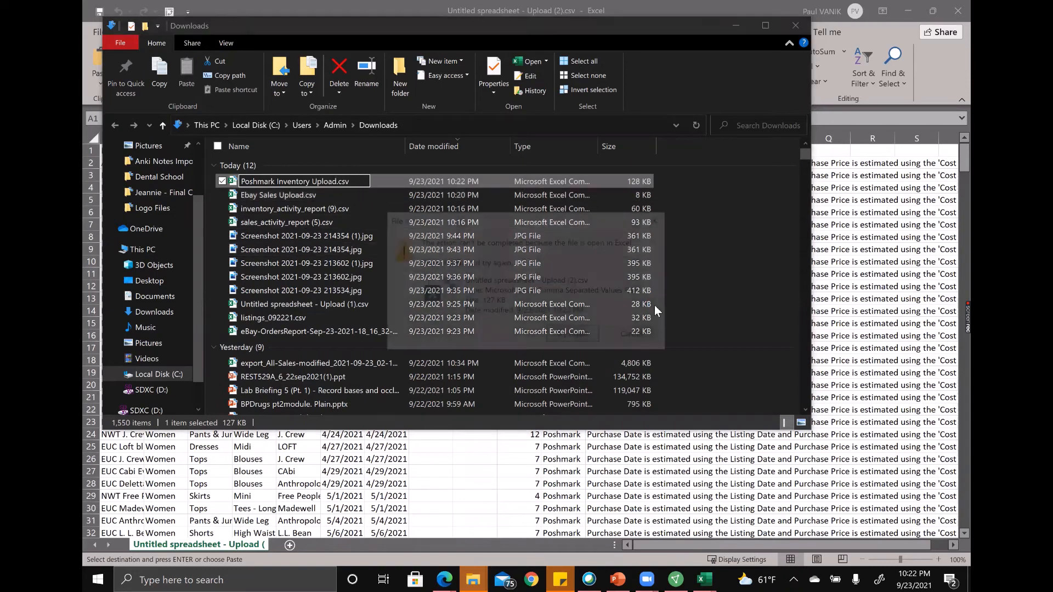
Close the downloaded Upload CSV in Excel, return to its Downloads folder window and retry the pending rename.
click(767, 23)
click(959, 11)
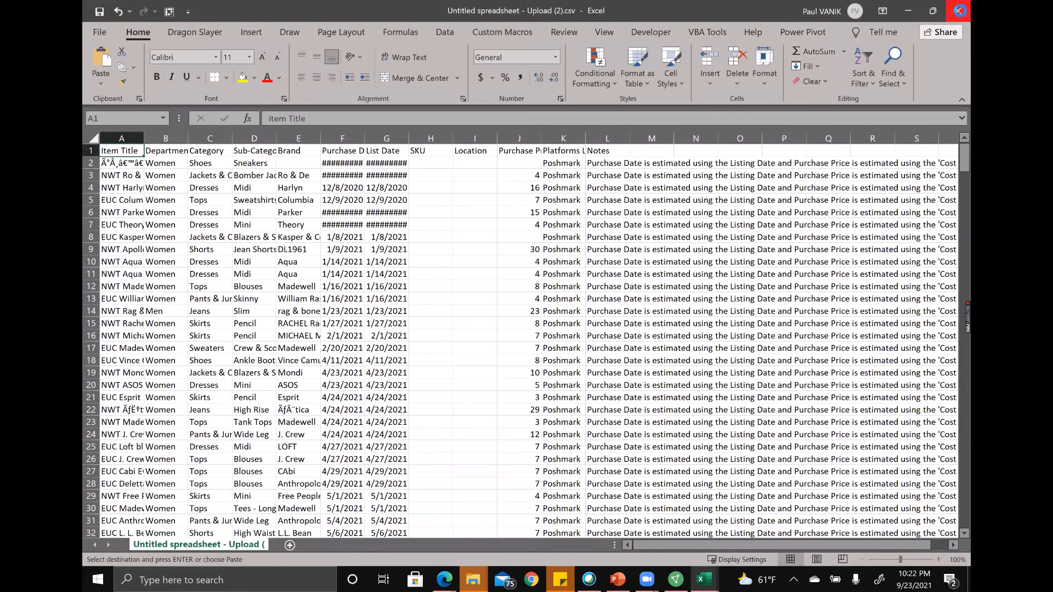
mouse_move(473, 580)
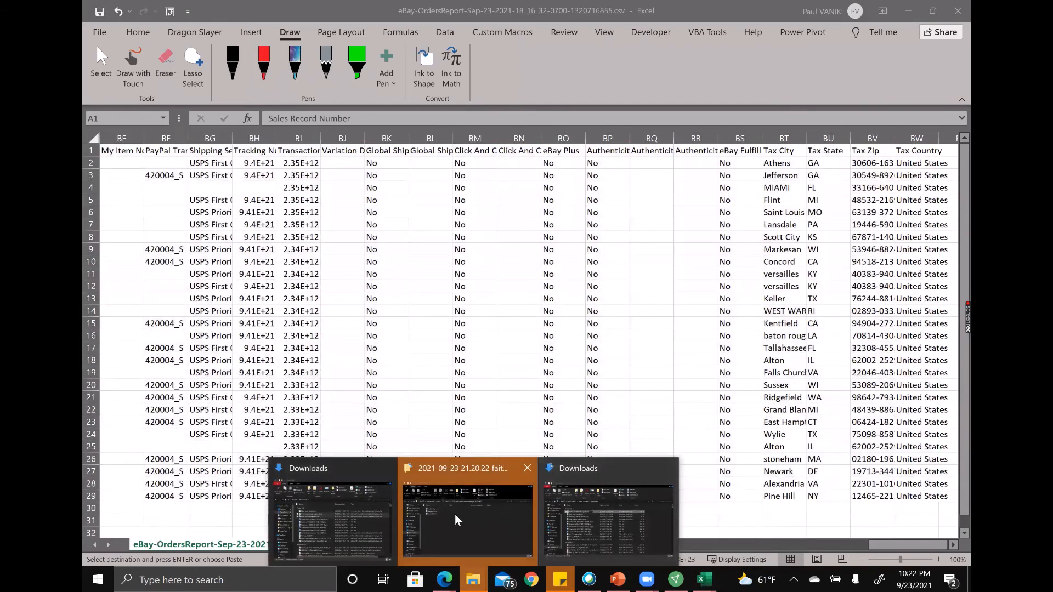
click(456, 520)
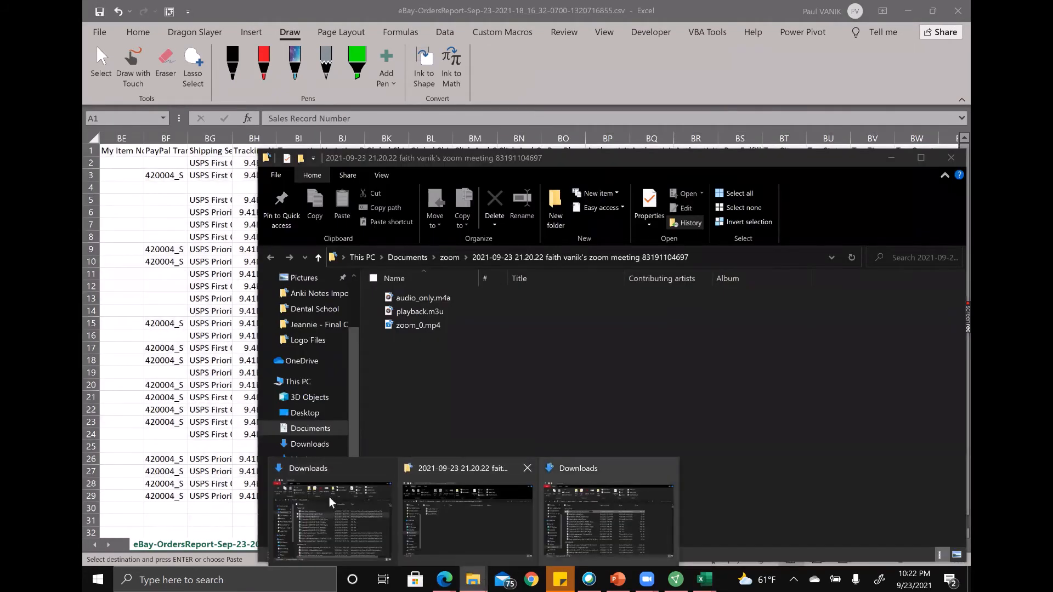
click(342, 495)
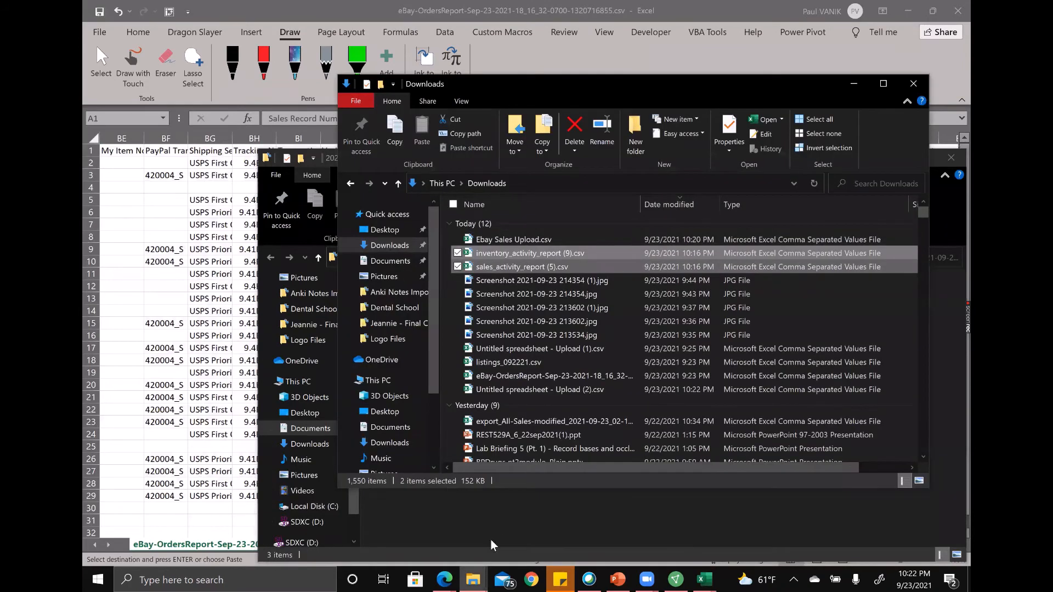
mouse_move(473, 580)
click(628, 521)
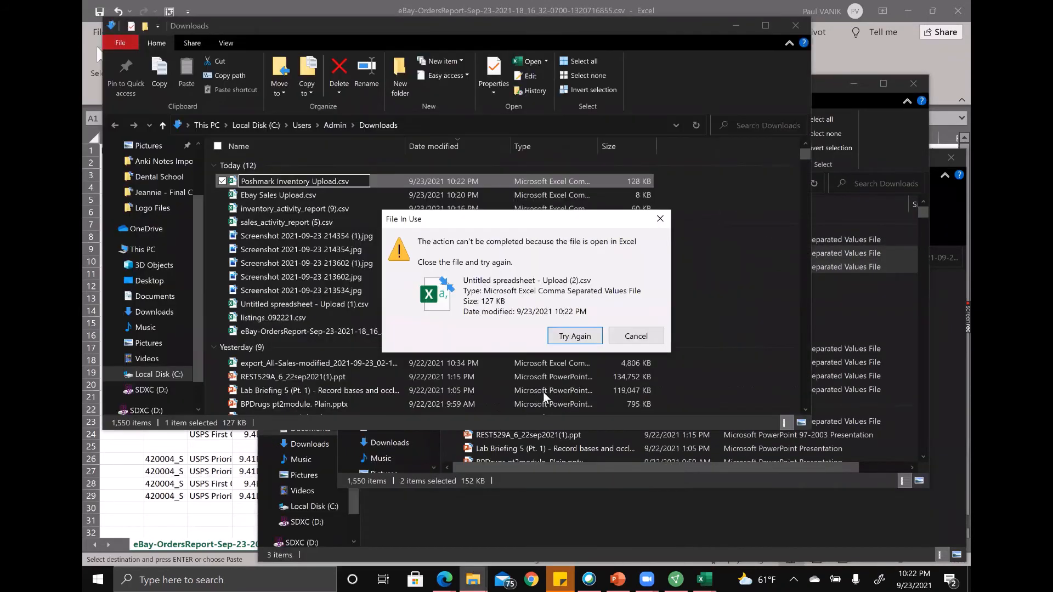
click(584, 333)
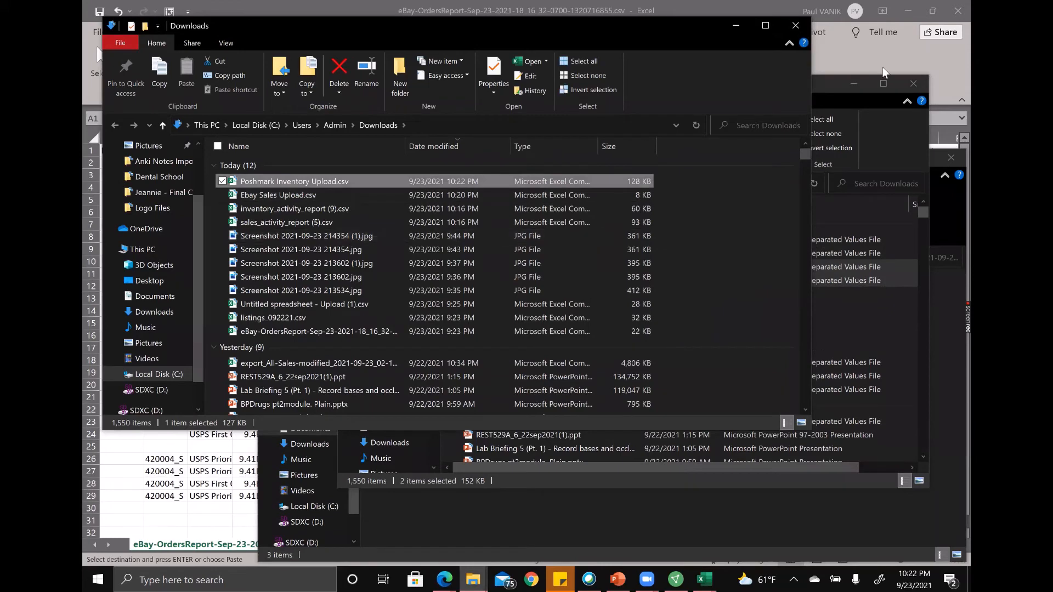
Close the eBay orders report in Excel without saving its changes.
click(745, 22)
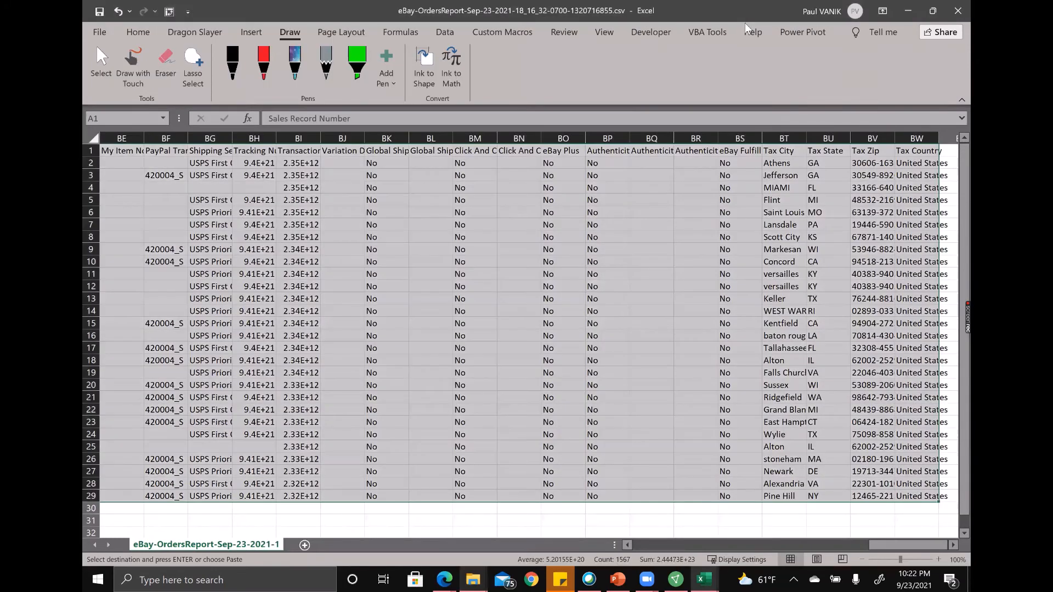
click(956, 9)
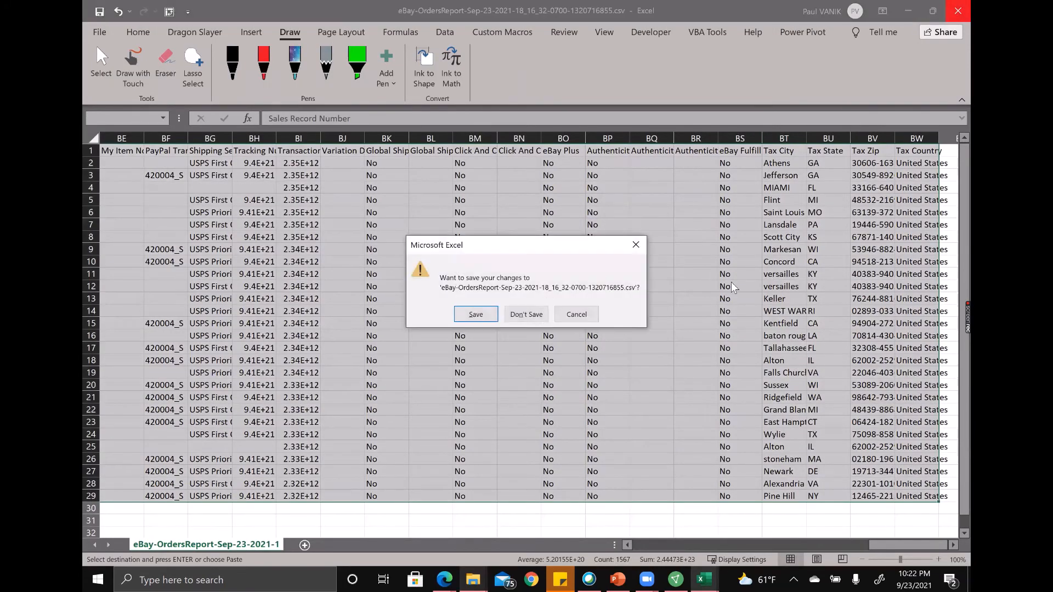
click(526, 313)
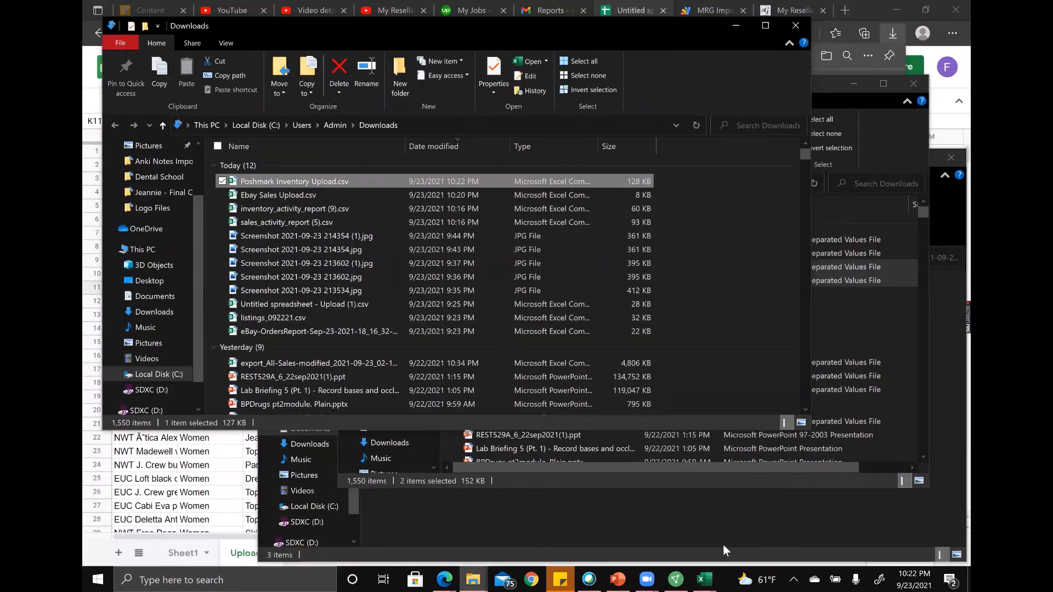
Close listings_092221.csv in Excel and bring up the inventory_activity_report (9).csv workbook.
mouse_move(705, 578)
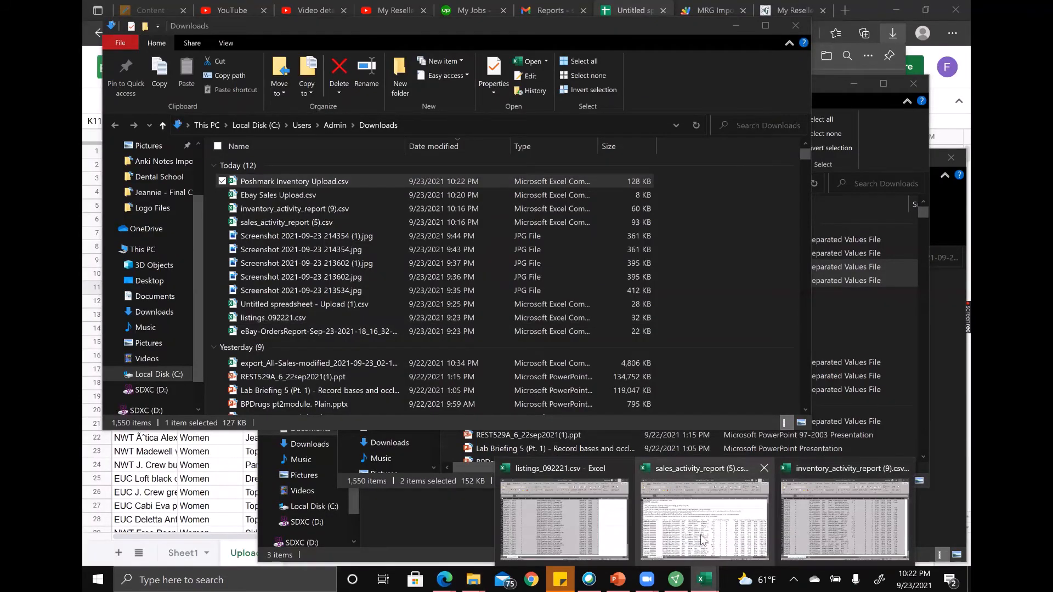
click(624, 468)
click(649, 490)
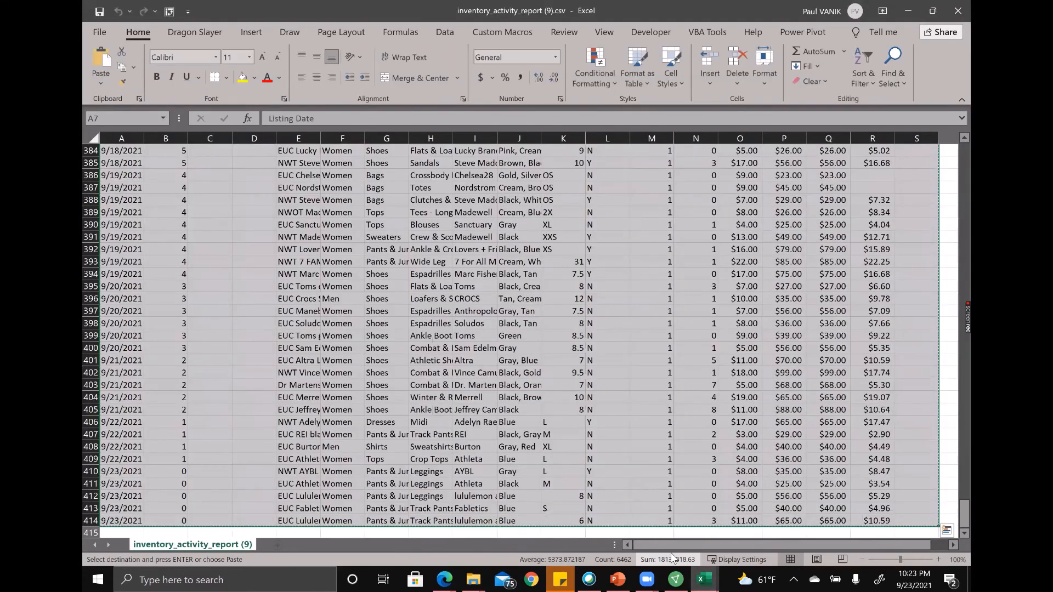
Close inventory_activity_report (9).csv in Excel and discard the copied data from the clipboard.
click(466, 276)
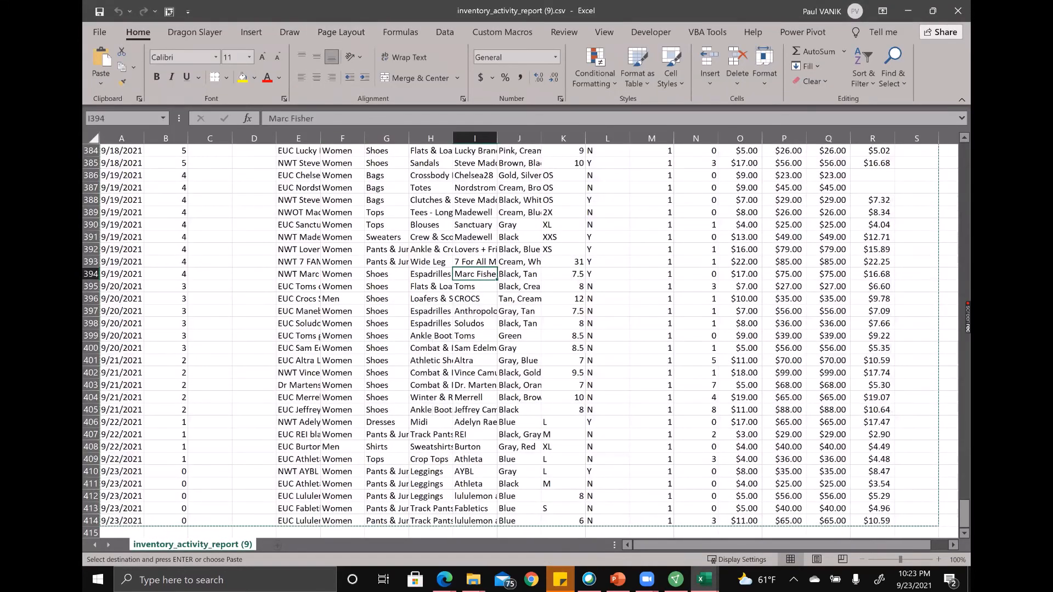
click(955, 12)
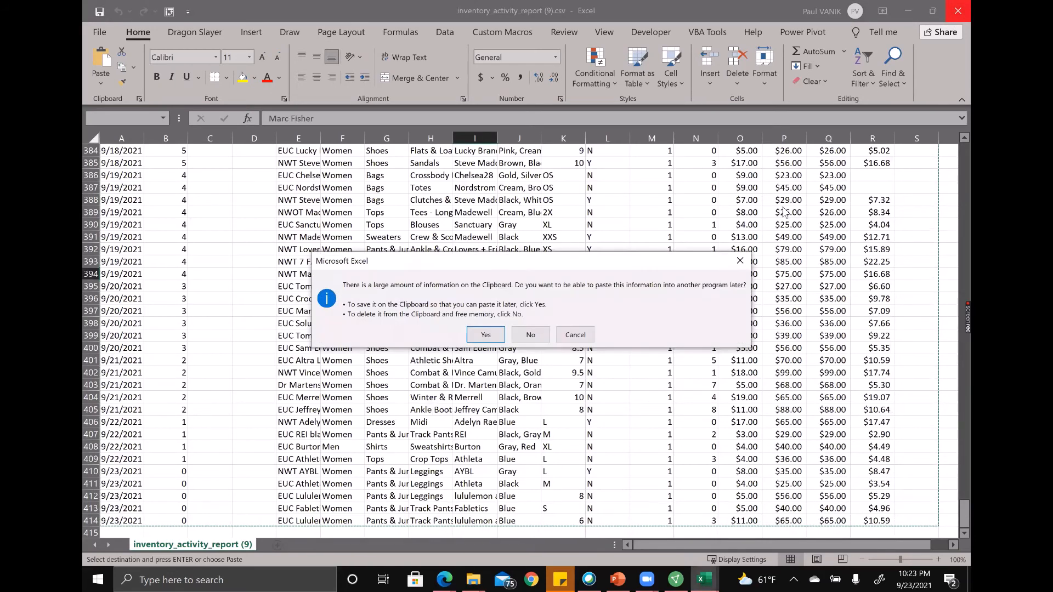
click(532, 333)
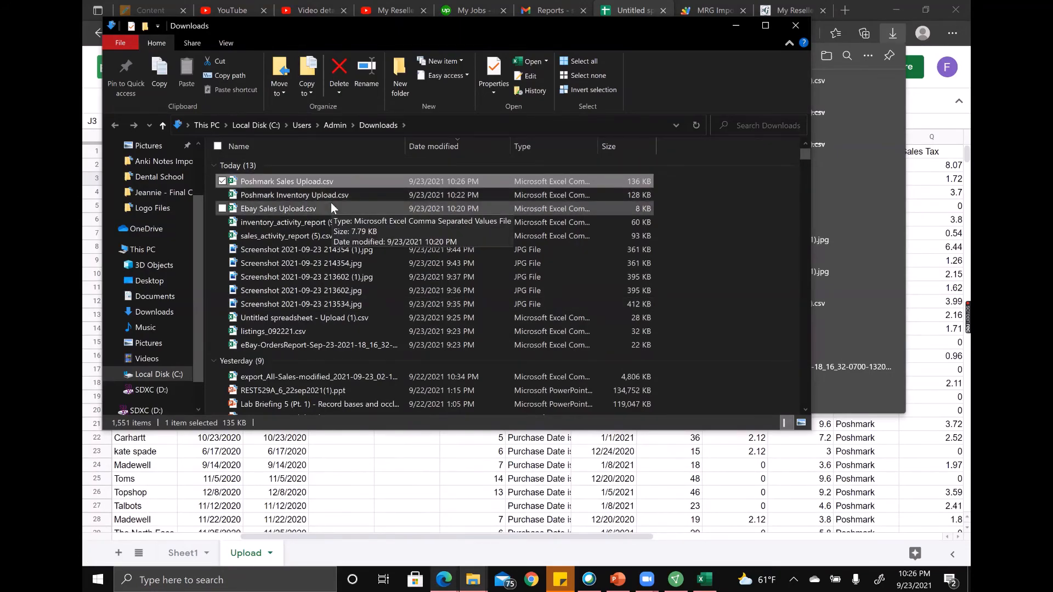
Switch to the My Reseller Genie site and start an inventory report upload, advancing past the template instructions to the file selection.
click(737, 469)
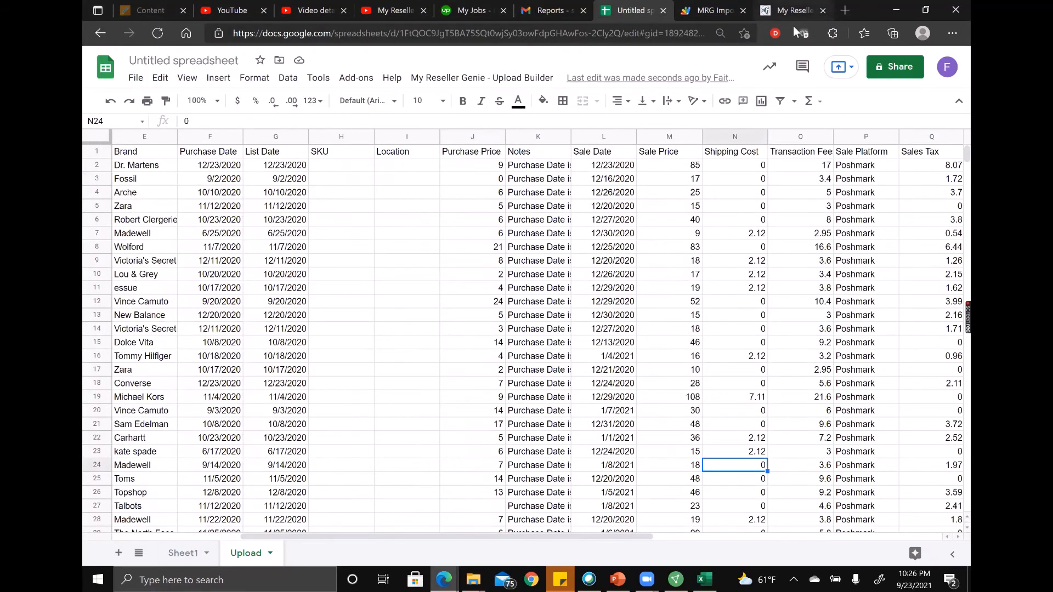
click(792, 11)
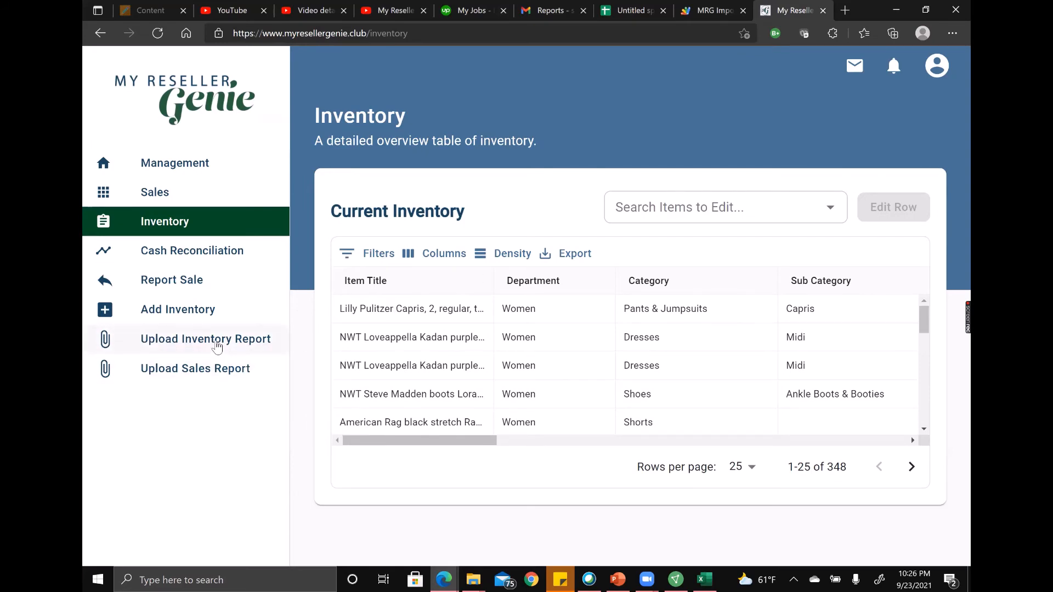
click(185, 341)
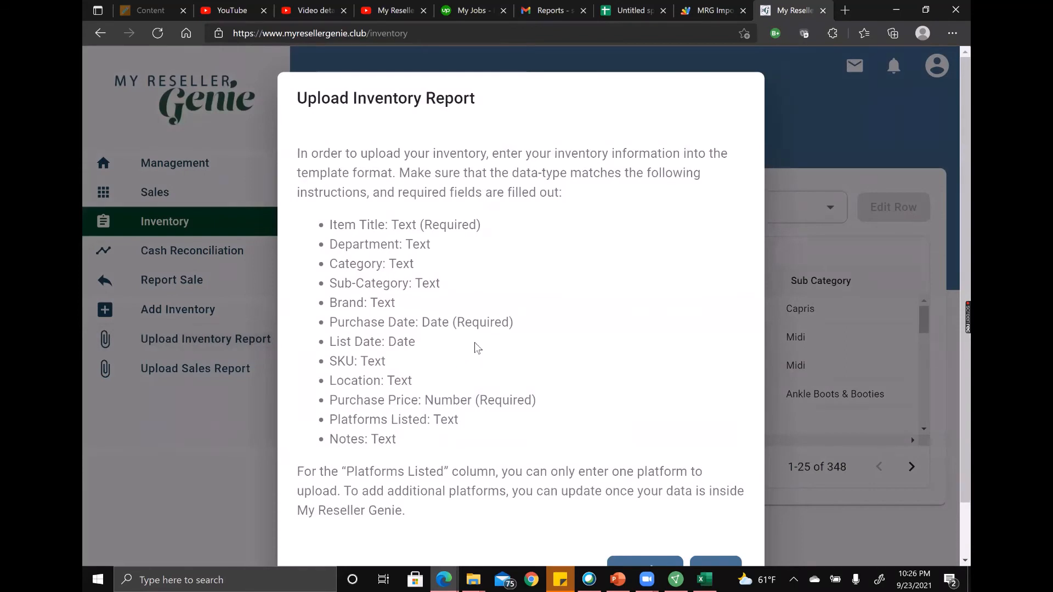
scroll(475, 342, down, 1)
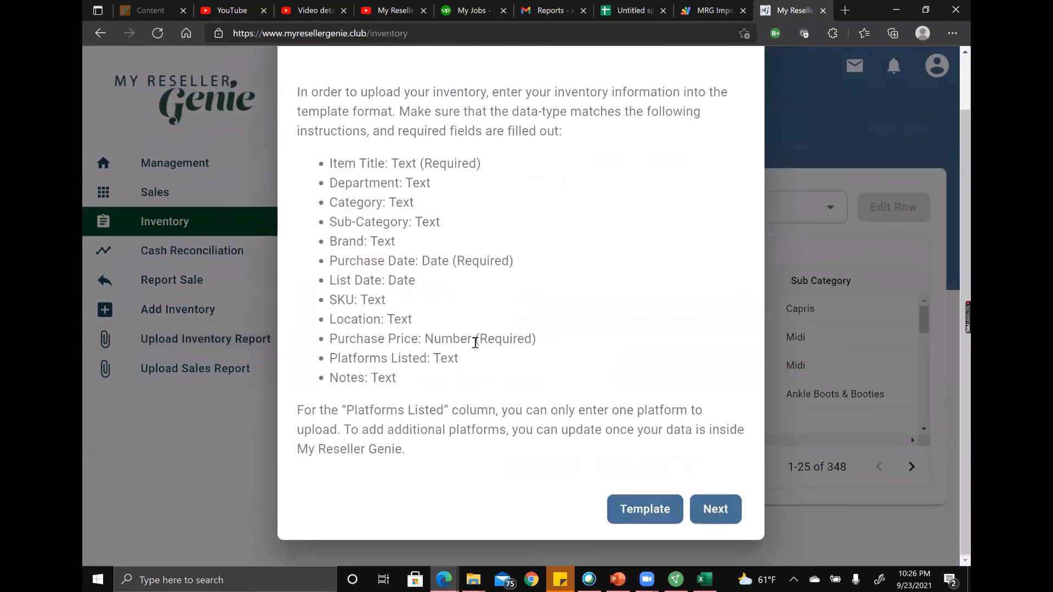
click(727, 513)
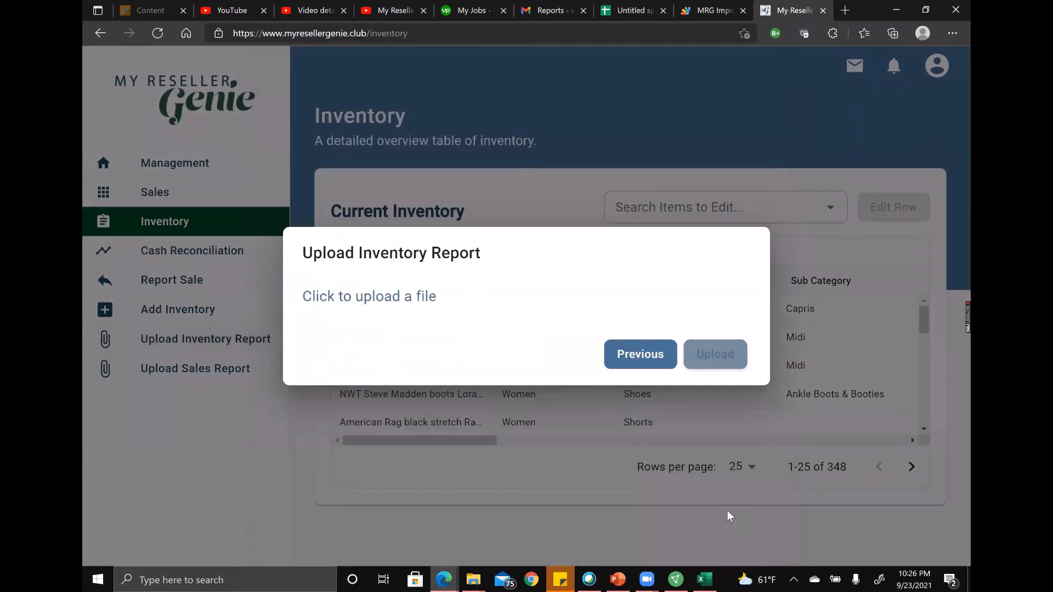
Choose Poshmark Inventory Upload.csv from Downloads for the inventory report, and dismiss the dialog without uploading.
click(372, 299)
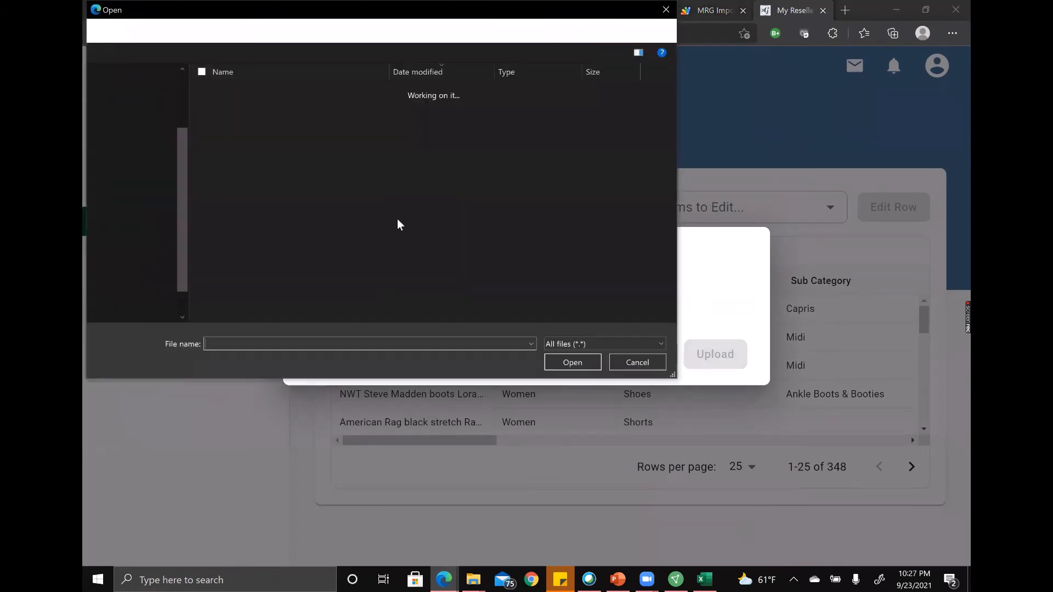
click(291, 121)
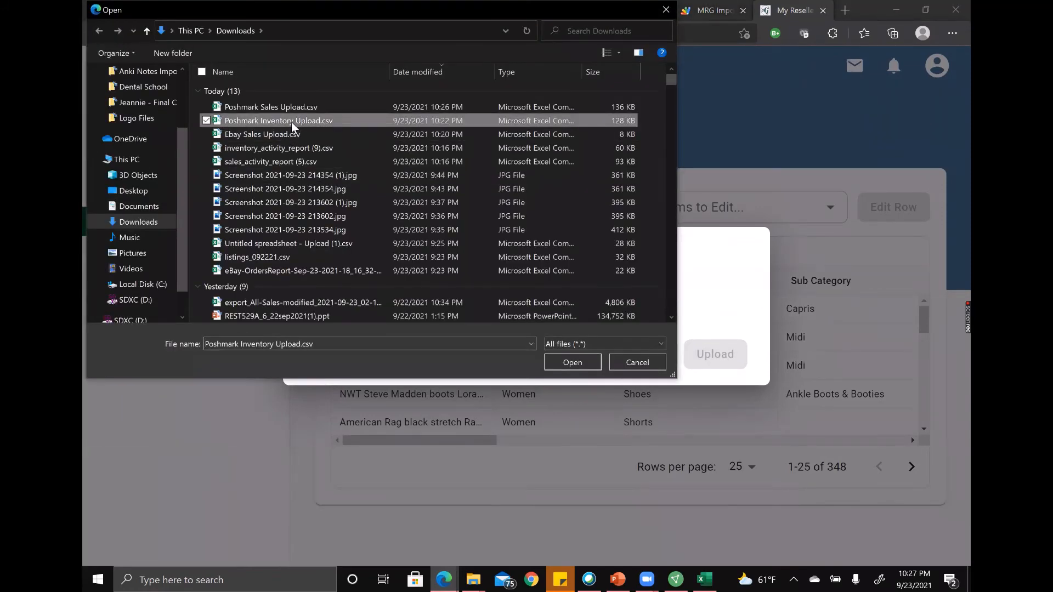
click(584, 364)
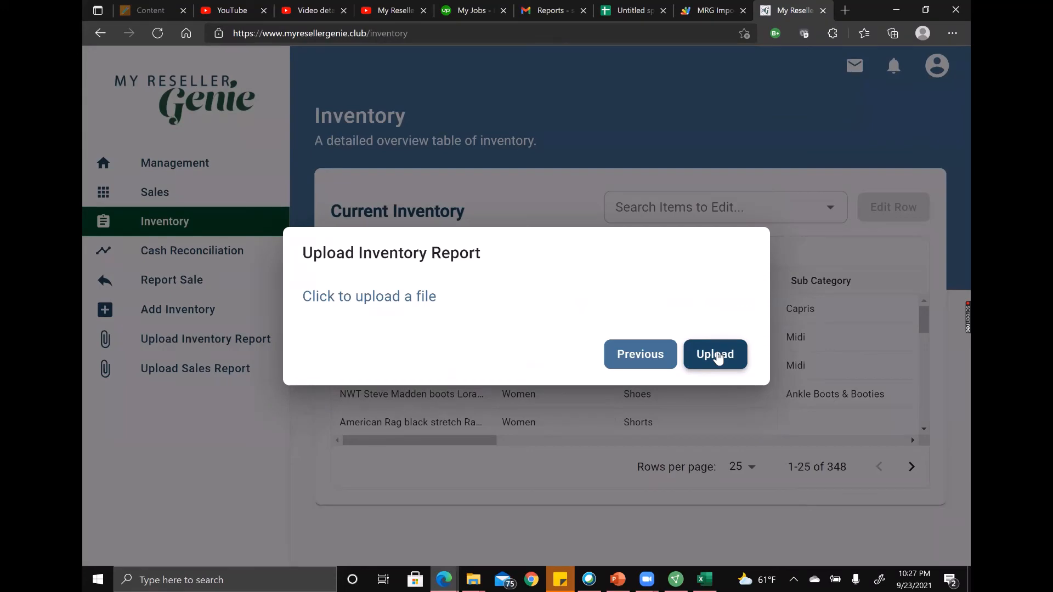
click(504, 186)
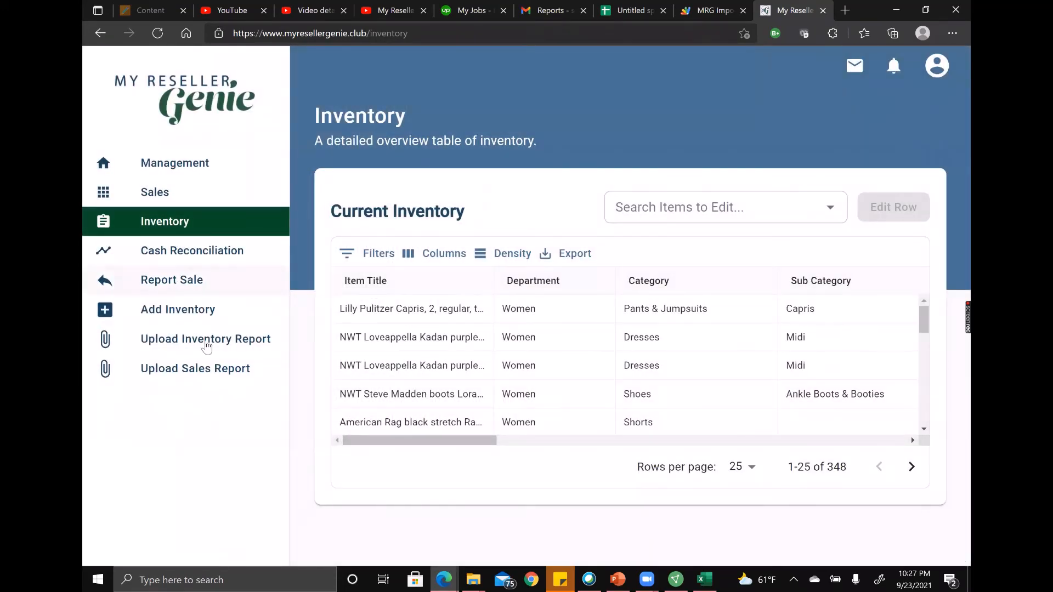
Start a sales report upload on the site and advance past the template instructions to the file selection.
click(212, 370)
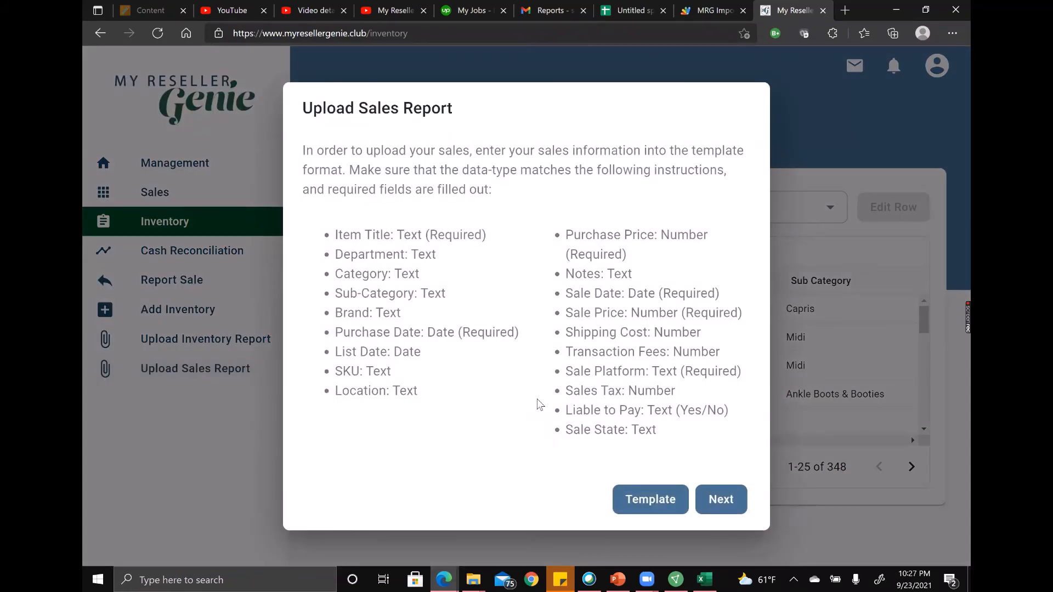
click(720, 499)
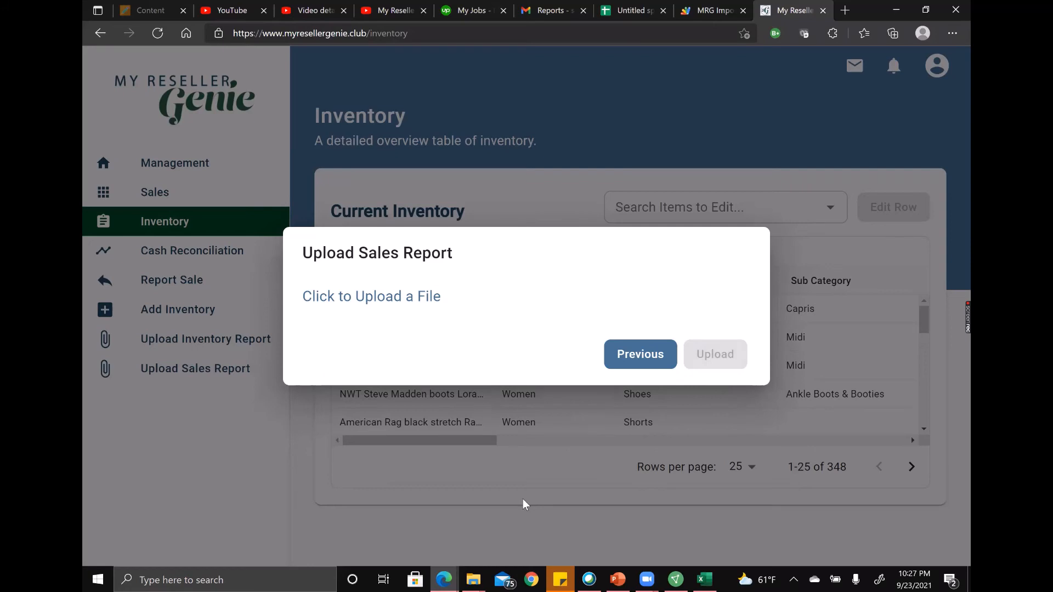
Open Poshmark Sales Upload.csv from the Downloads folder in Excel, clear the Purchase Date header in F1, and save and close the file.
mouse_move(473, 576)
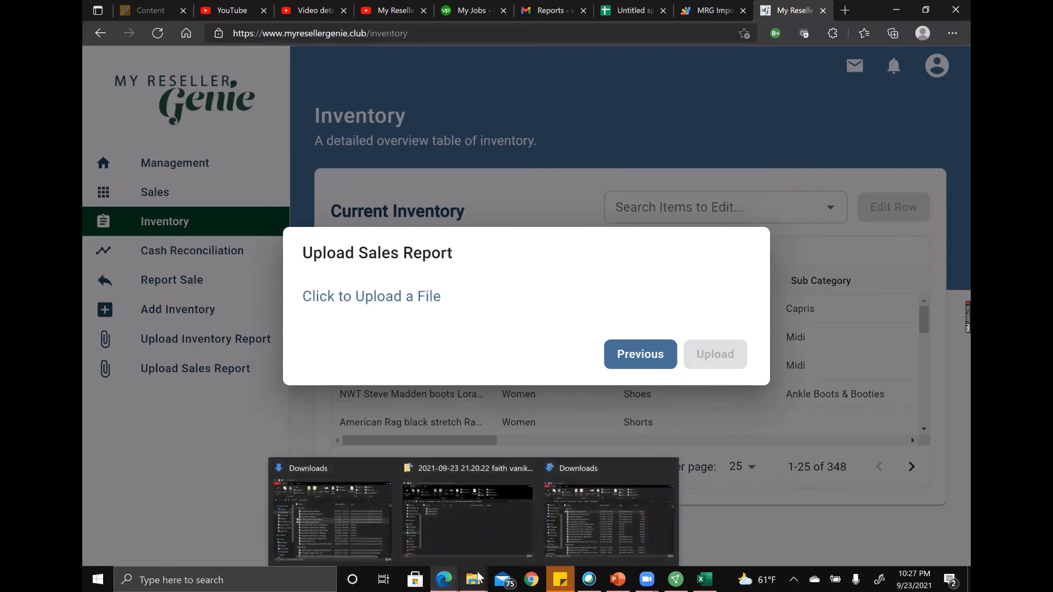
click(305, 503)
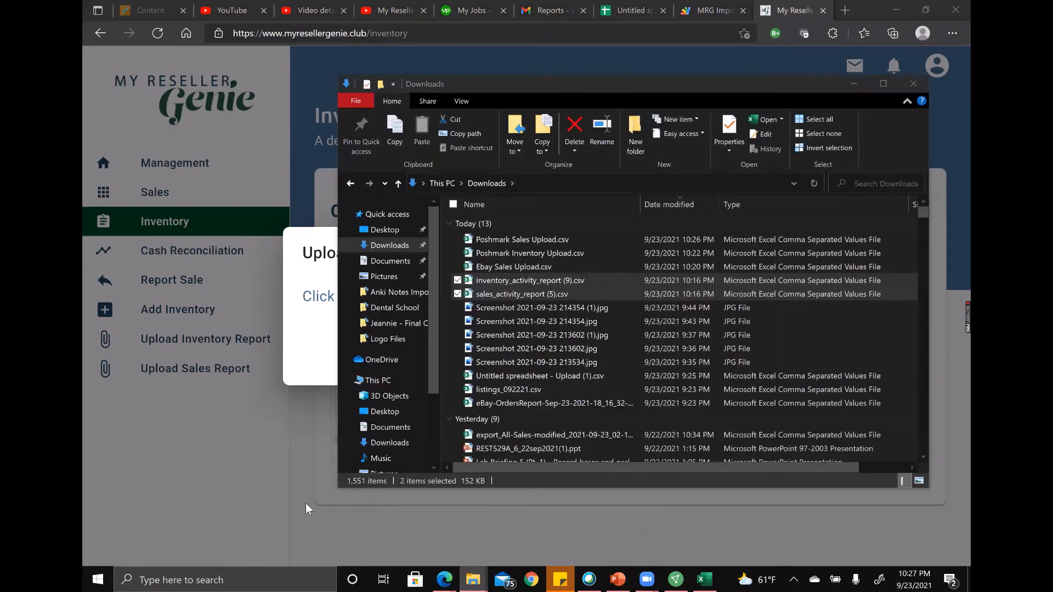
click(531, 241)
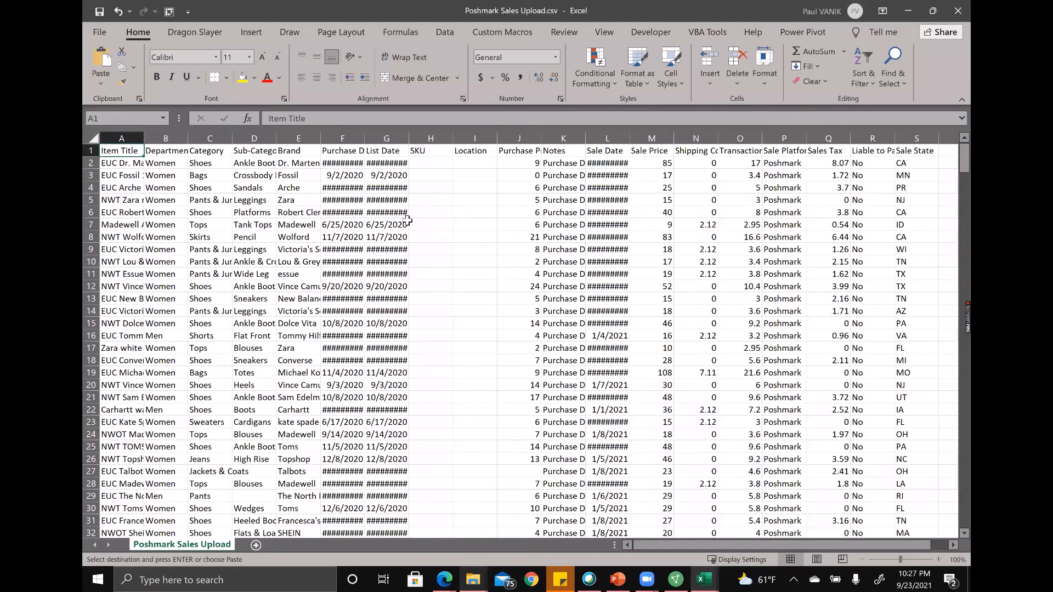
click(352, 153)
key(Delete)
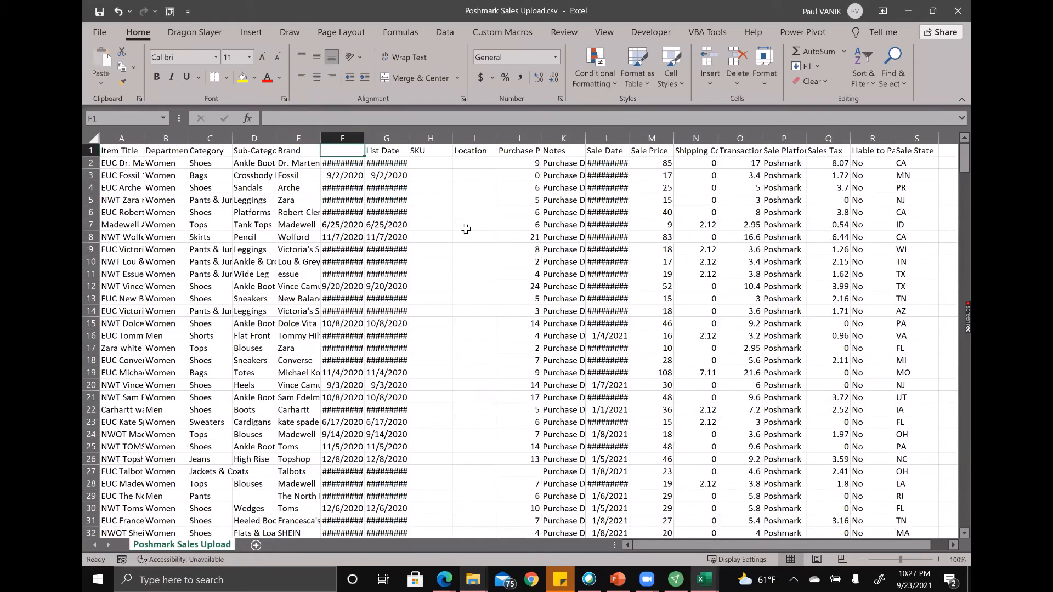
click(459, 228)
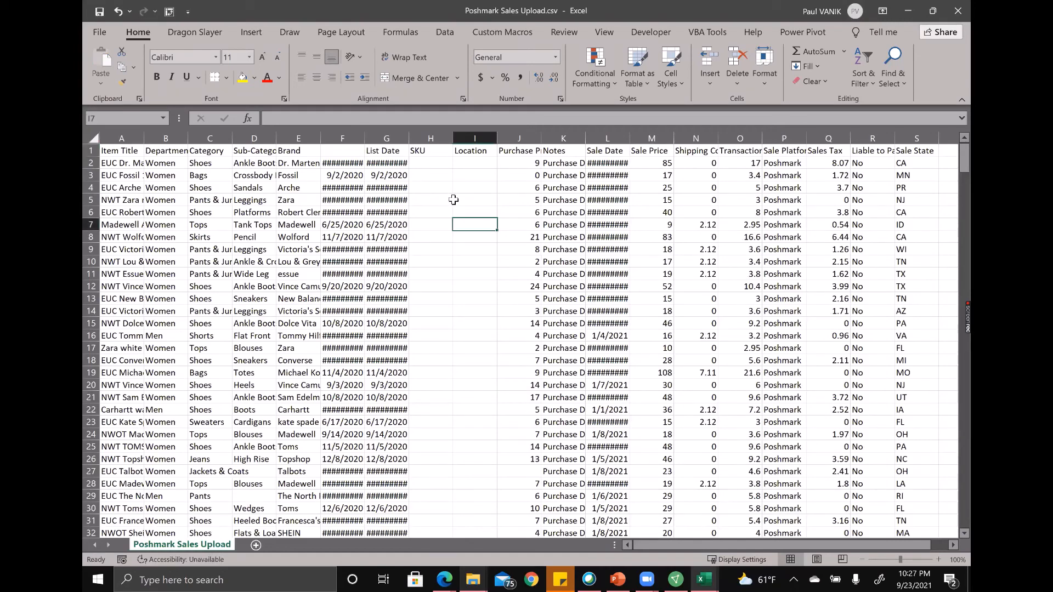
click(957, 11)
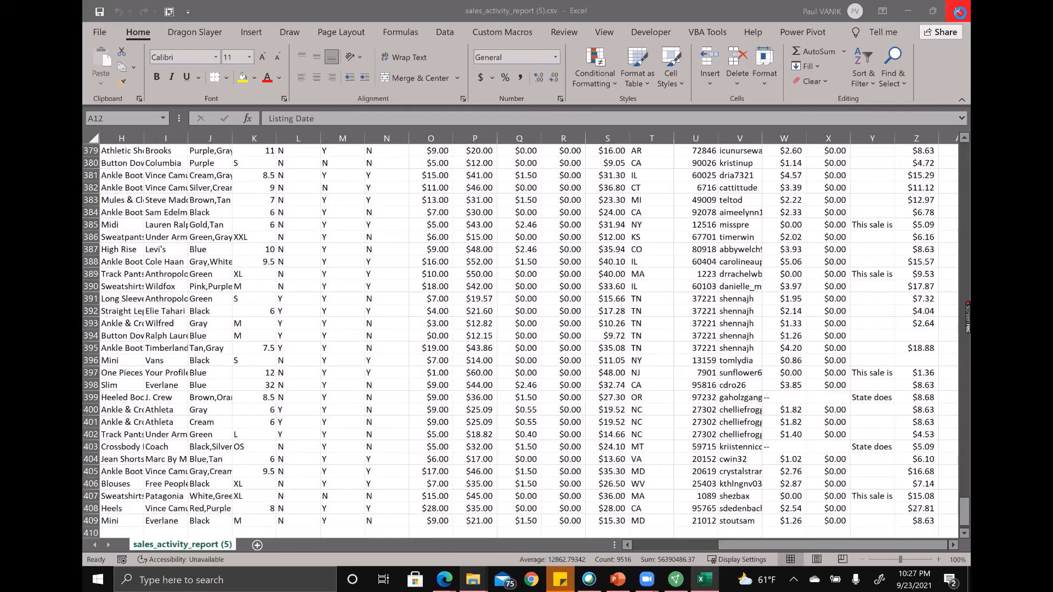
Close sales_activity_report (5).csv in Excel without saving its changes and return to the My Reseller Genie browser window.
click(959, 11)
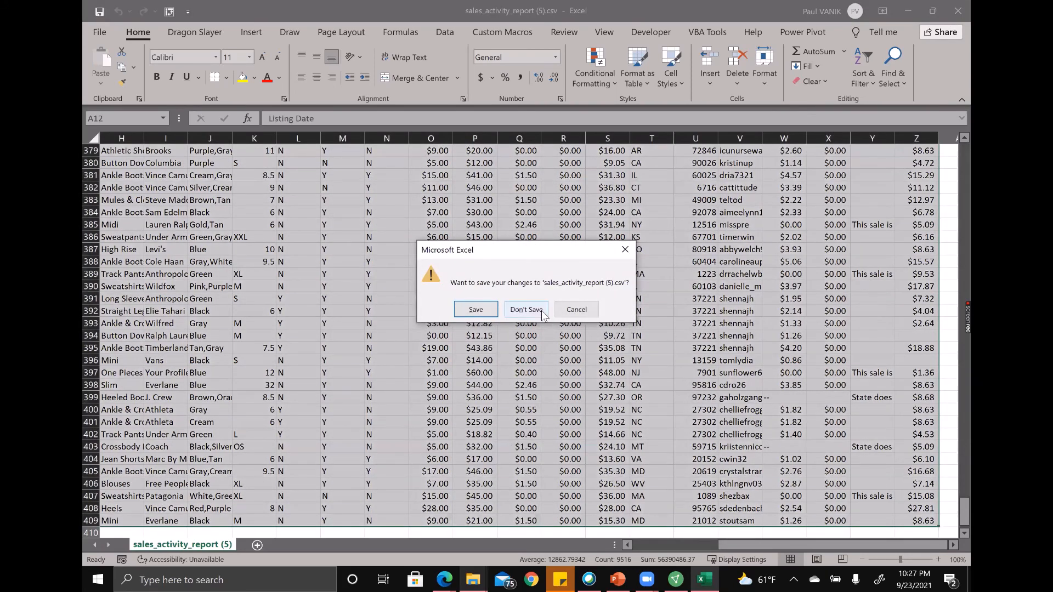
click(527, 310)
mouse_move(445, 580)
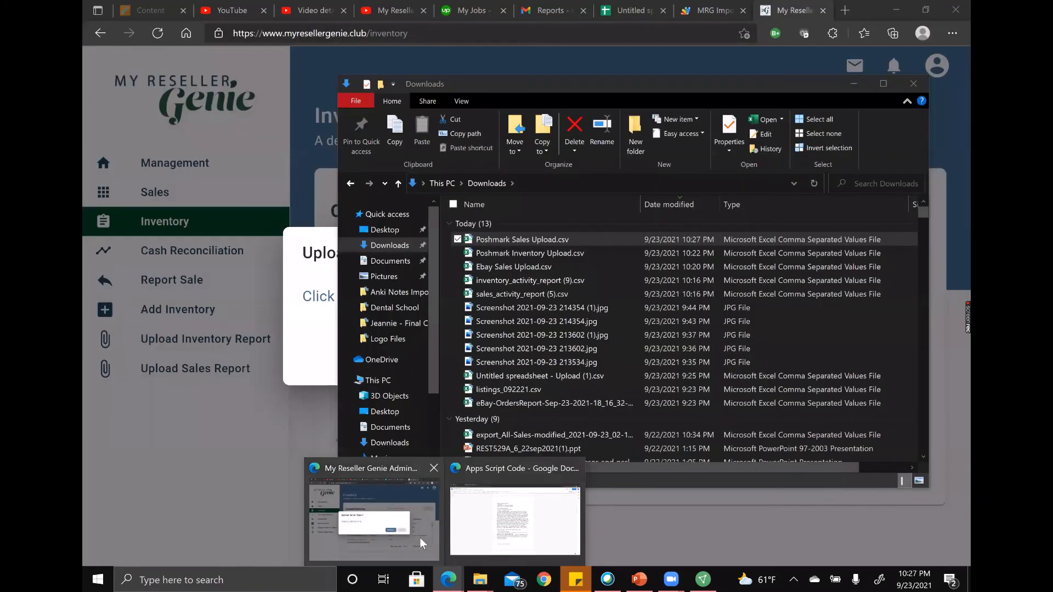
click(420, 538)
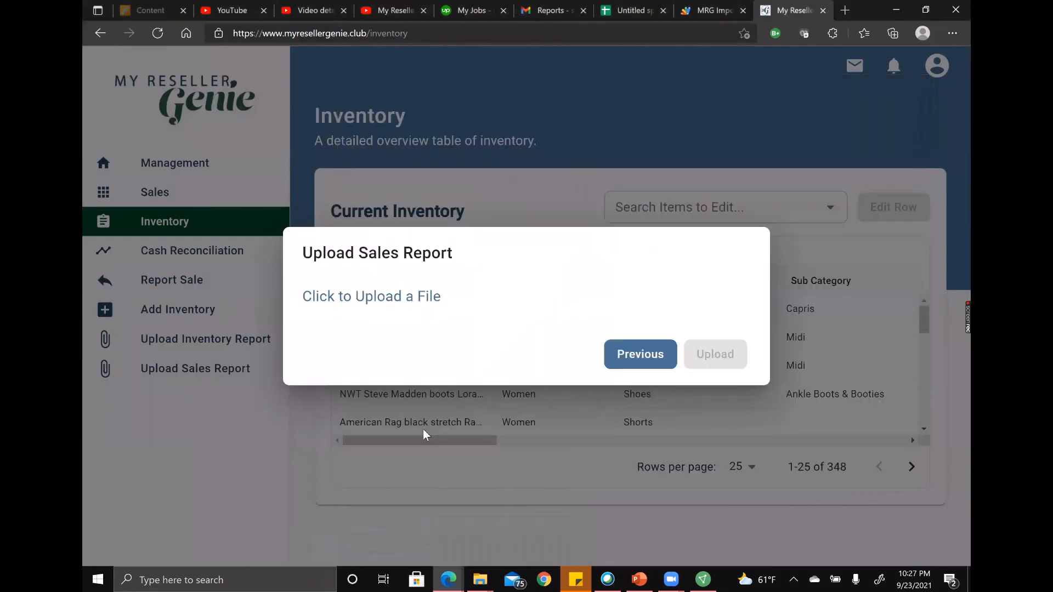
Choose Poshmark Sales Upload.csv from Downloads as the sales report file and upload it.
click(398, 299)
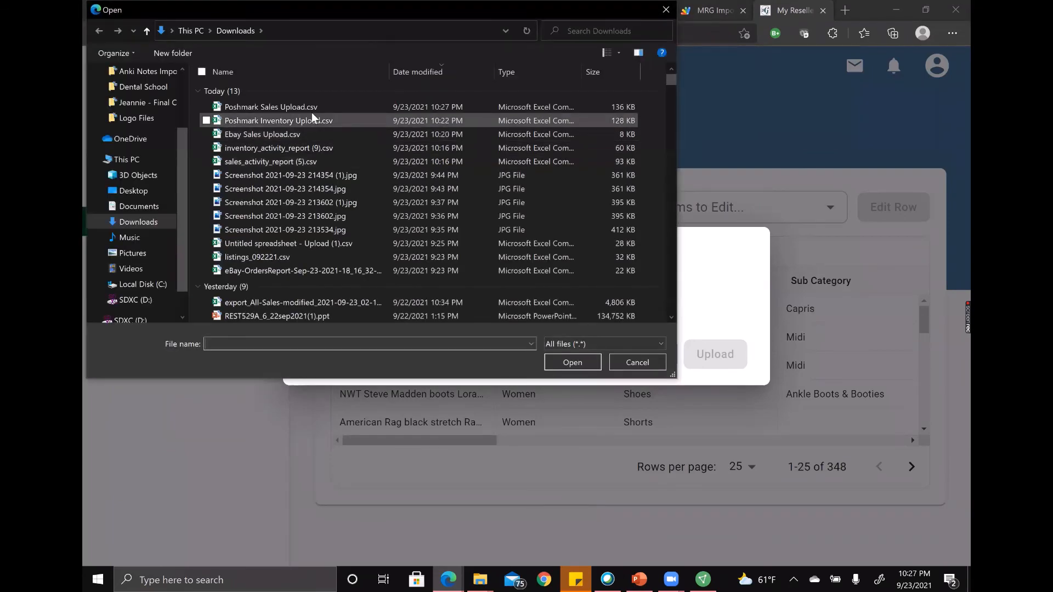
click(311, 112)
double_click(312, 113)
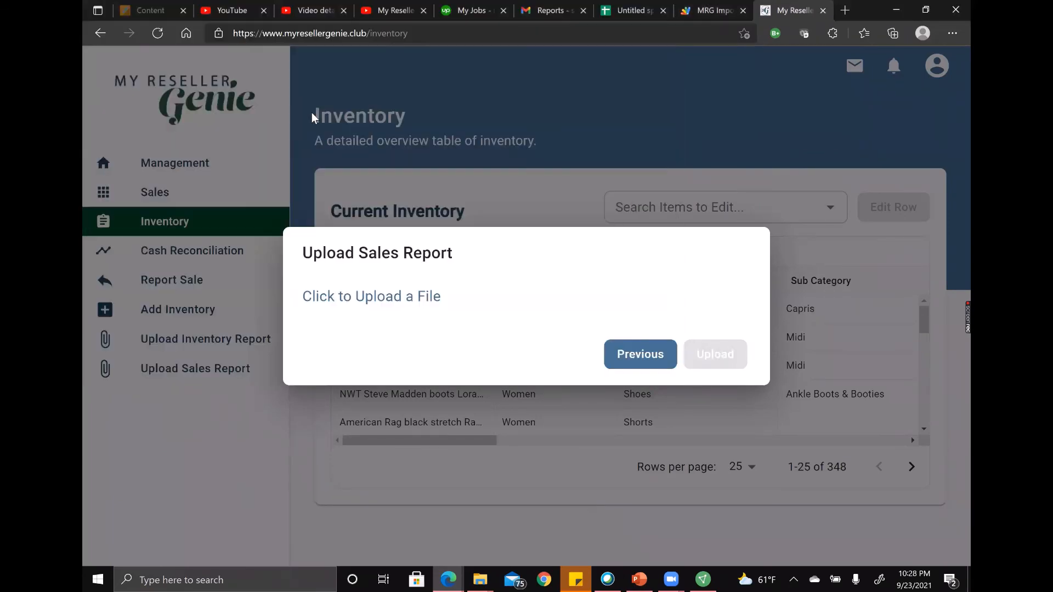
click(729, 362)
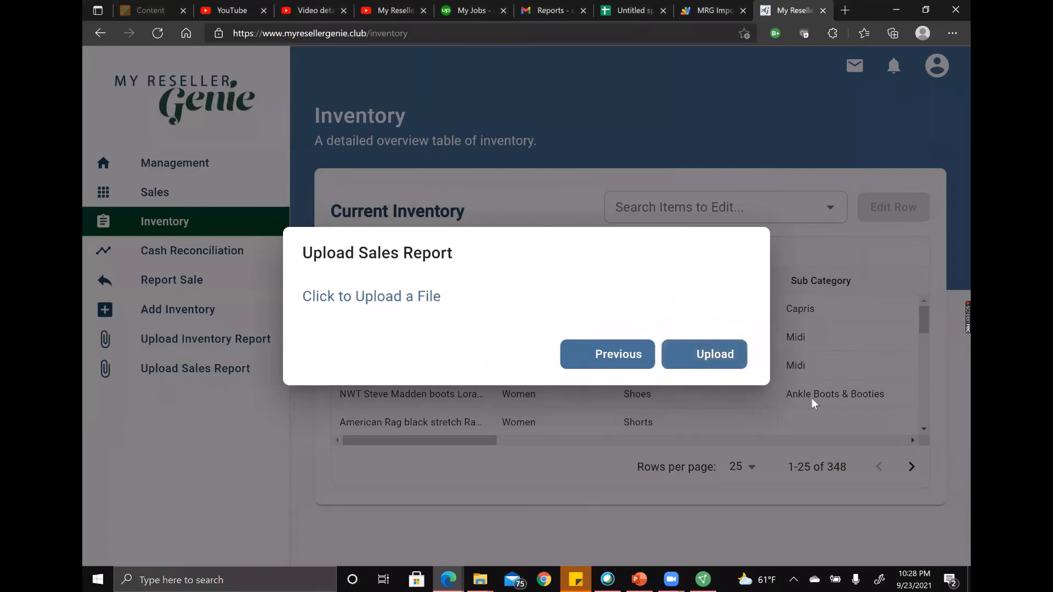